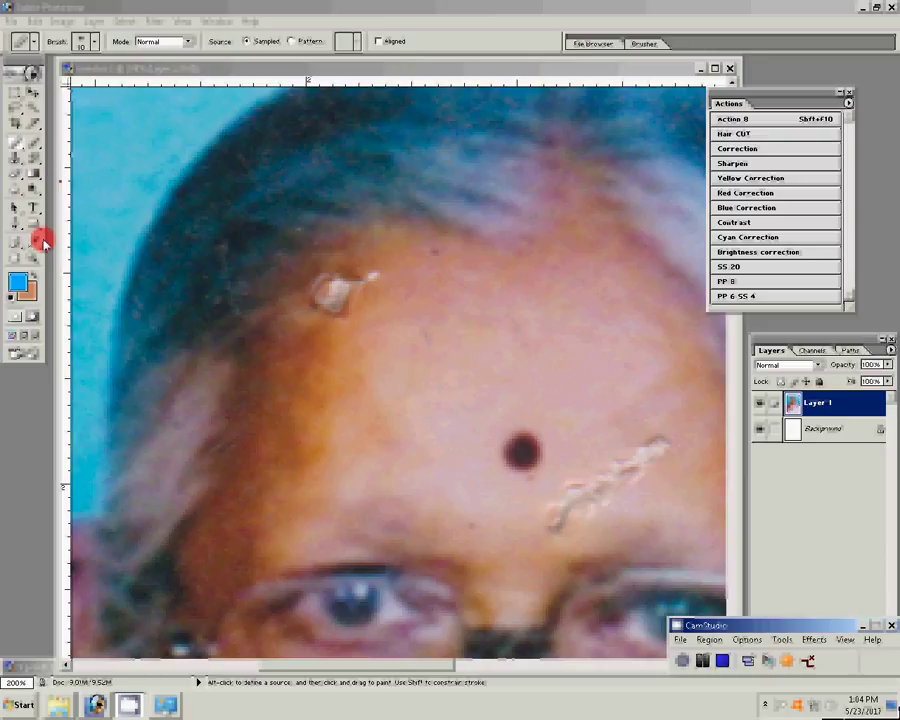
Step: Patch the forehead scar and scratch mark beside the bindi with nearby clean skin
{"action": "right_click", "coordinate": [14, 148]}
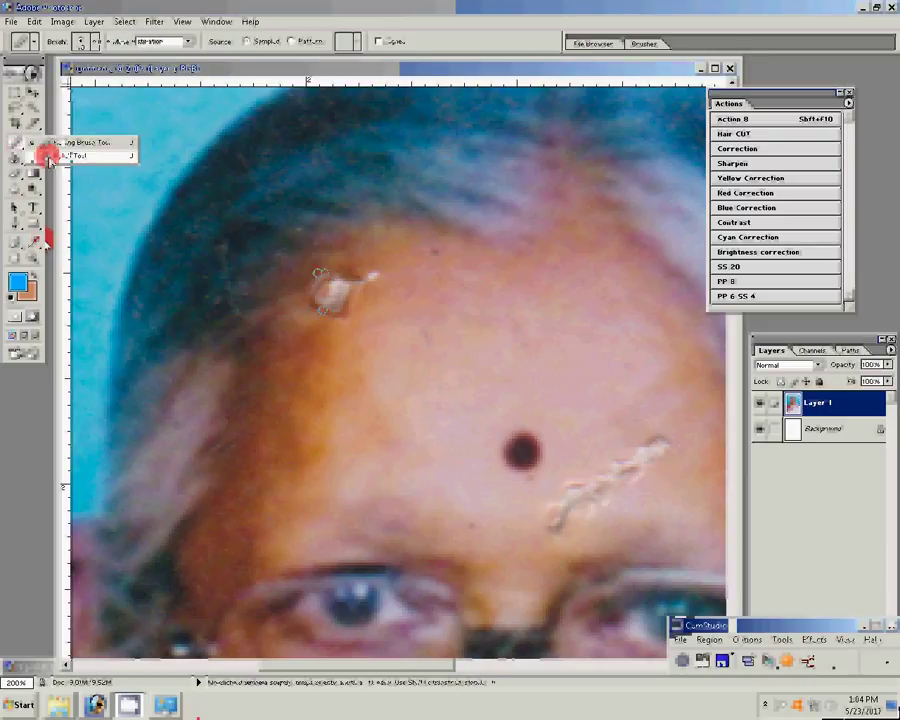
{"action": "left_click", "coordinate": [47, 157]}
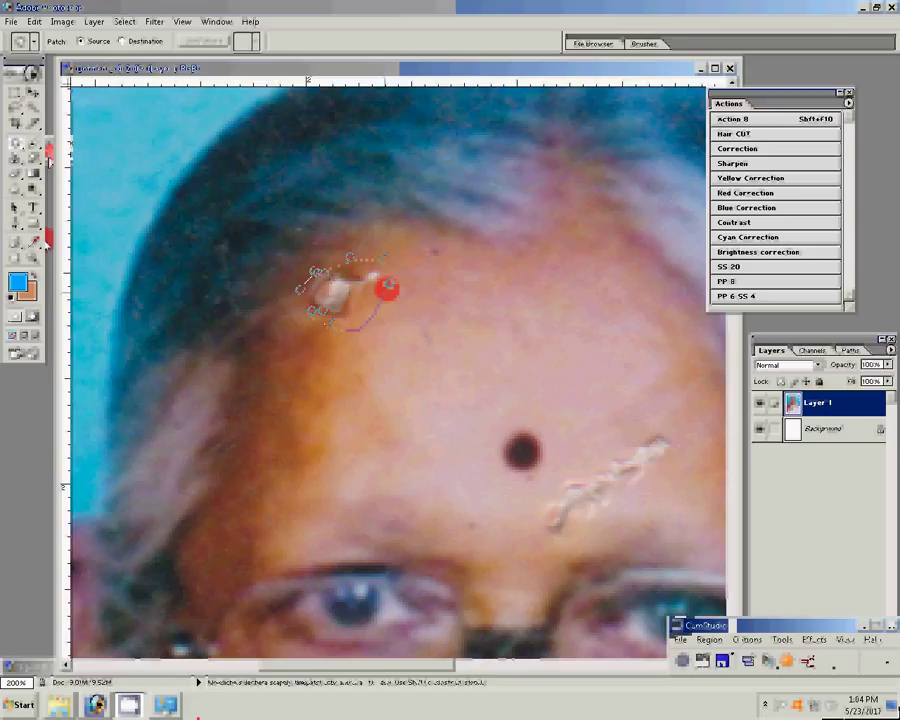
{"action": "mouse_move", "coordinate": [320, 380]}
{"action": "left_mouse_down"}
{"action": "mouse_move", "coordinate": [415, 262]}
{"action": "mouse_move", "coordinate": [437, 250]}
{"action": "mouse_move", "coordinate": [530, 246]}
{"action": "left_mouse_up"}
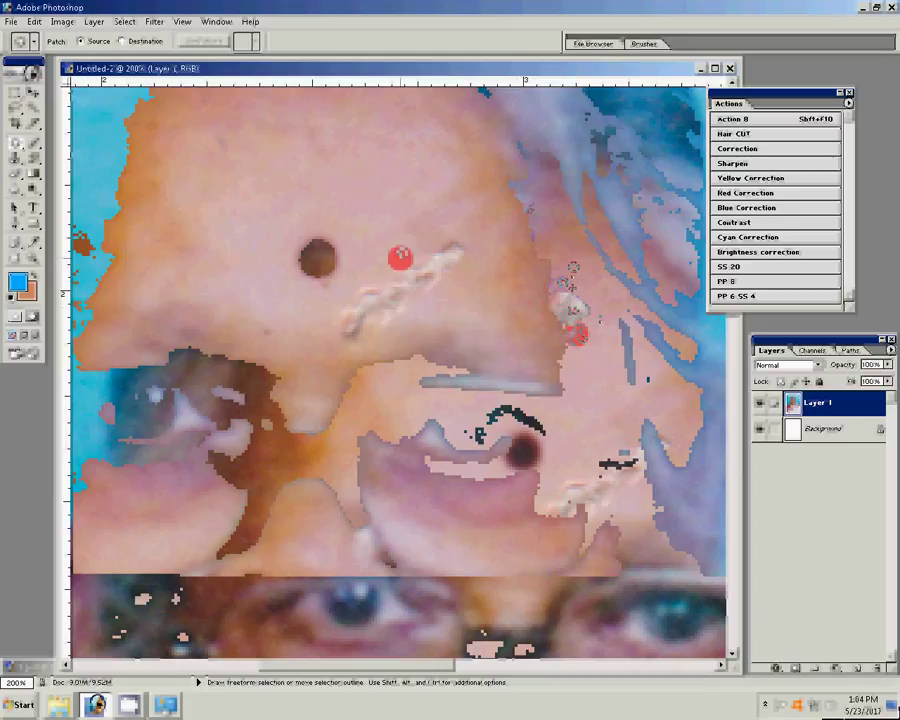
{"action": "mouse_move", "coordinate": [400, 258]}
{"action": "left_mouse_down"}
{"action": "mouse_move", "coordinate": [432, 305]}
{"action": "mouse_move", "coordinate": [436, 156]}
{"action": "left_mouse_up"}
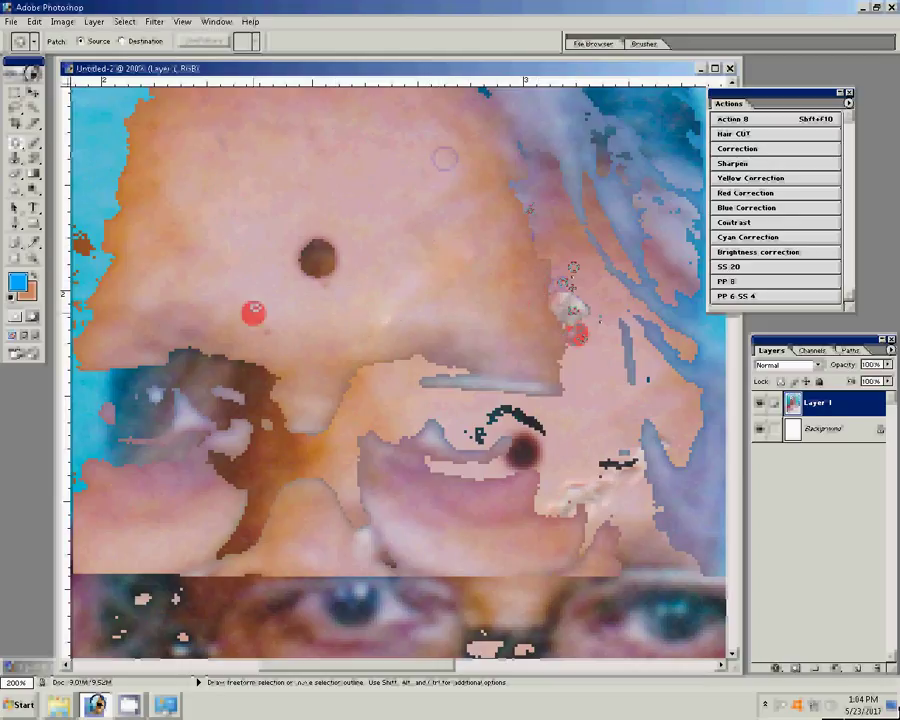
{"action": "mouse_move", "coordinate": [394, 300]}
{"action": "left_mouse_down"}
{"action": "mouse_move", "coordinate": [390, 310]}
{"action": "mouse_move", "coordinate": [331, 281]}
{"action": "left_mouse_up"}
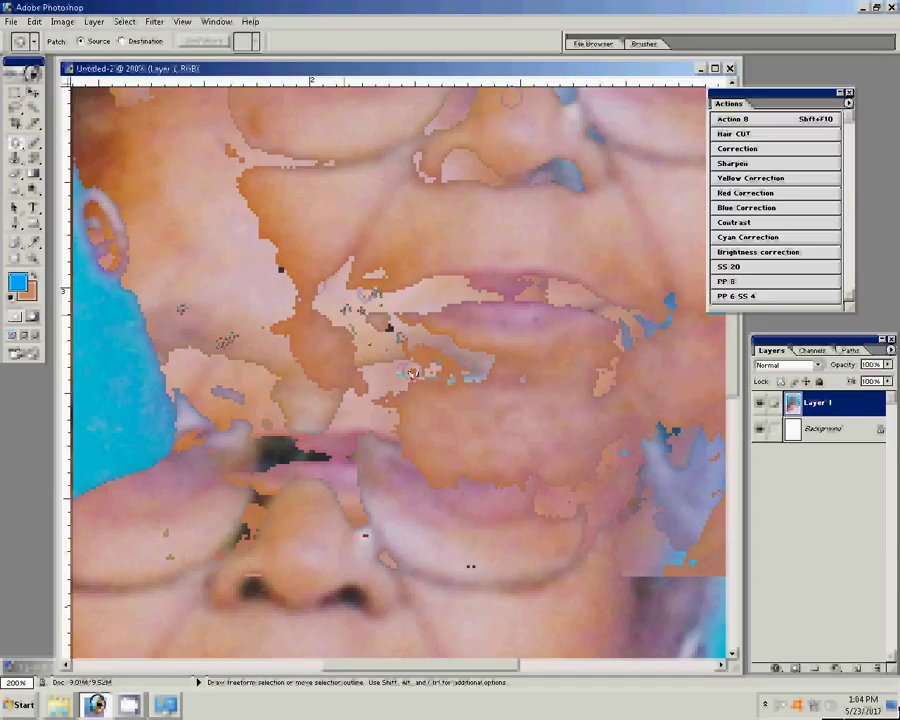
{"action": "left_click_drag", "start_coordinate": [412, 373], "coordinate": [197, 291]}
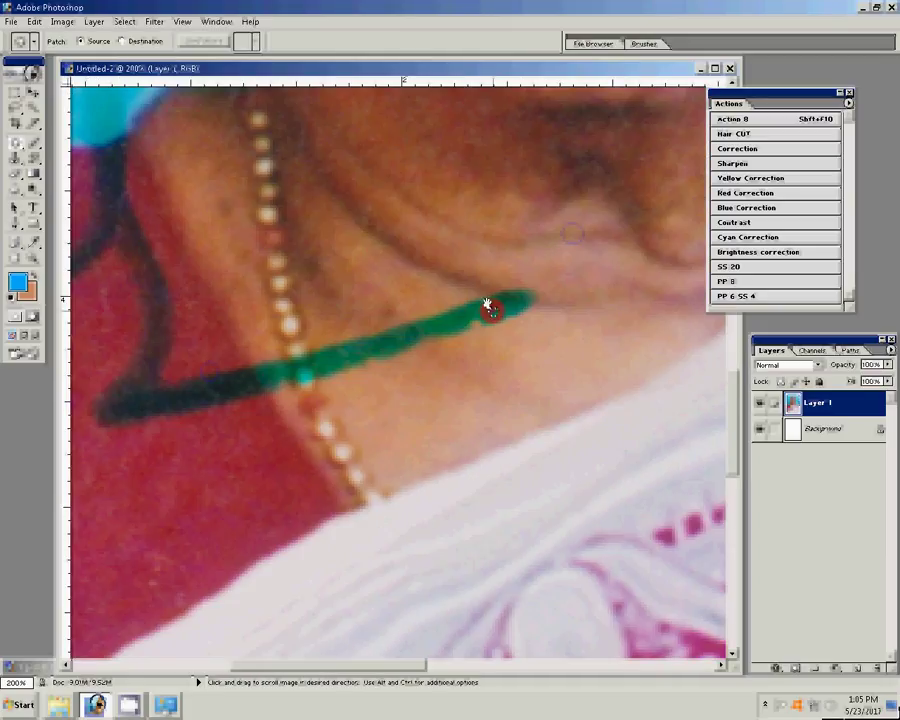
Step: Clone clean neck skin over the green streak across the neck
{"action": "key", "text": "s"}
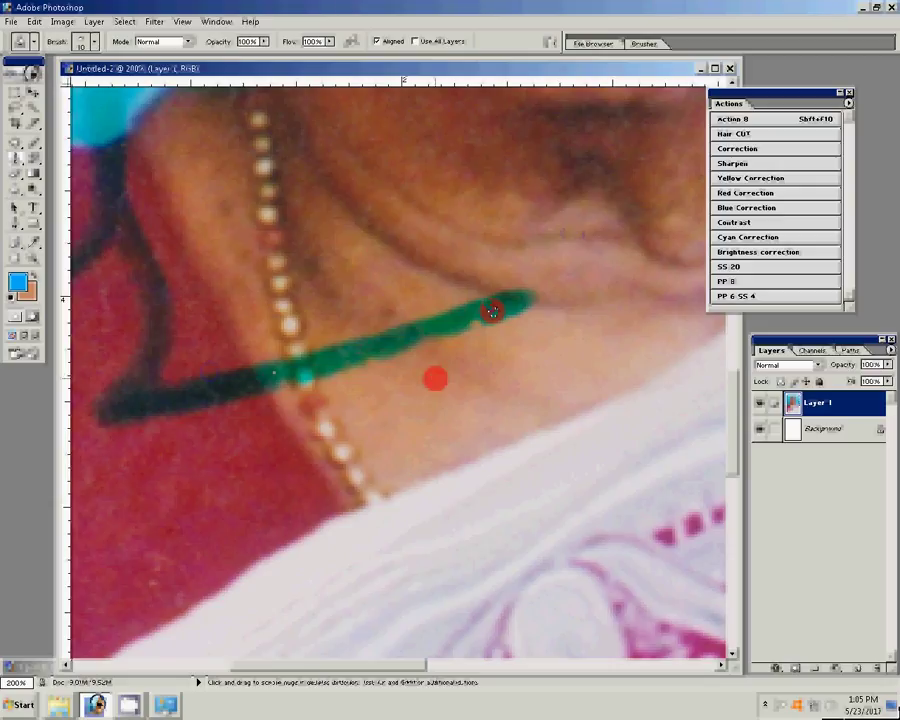
{"action": "left_click", "coordinate": [429, 382], "text": "alt"}
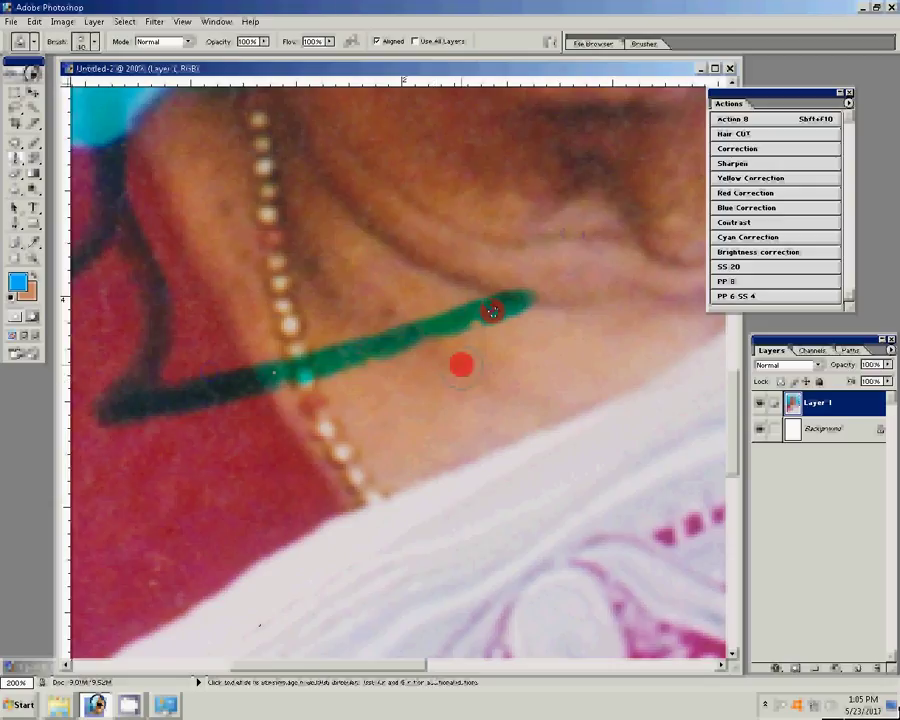
{"action": "left_click_drag", "start_coordinate": [492, 312], "coordinate": [535, 298]}
{"action": "left_click_drag", "start_coordinate": [445, 325], "coordinate": [355, 350]}
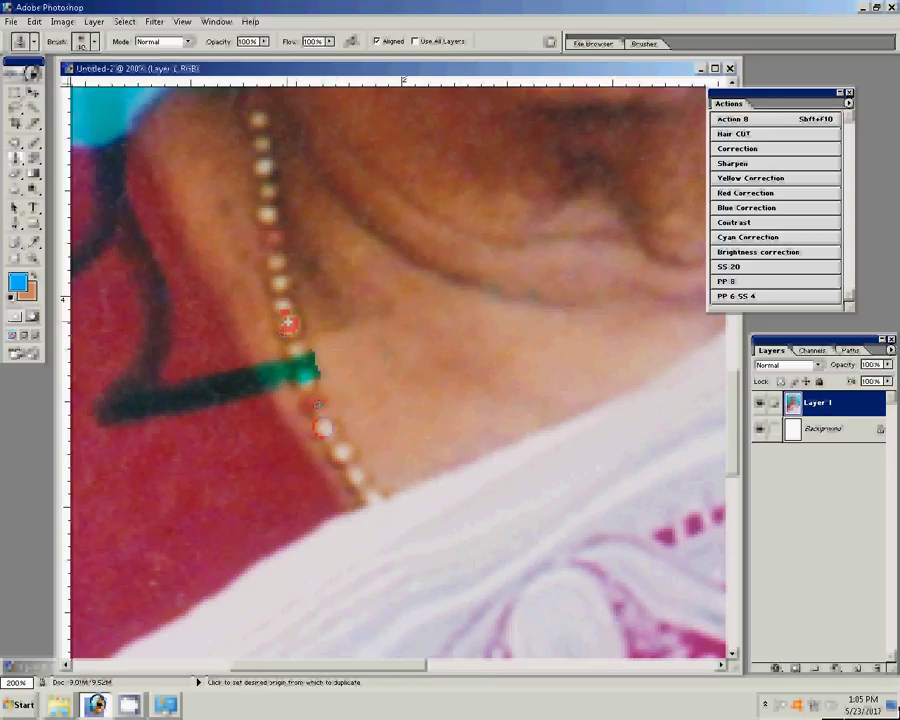
Step: Clone a necklace bead over the streak's end and blouse red over the dark shoulder line
{"action": "left_click", "coordinate": [304, 371], "text": "alt"}
{"action": "left_click", "coordinate": [304, 371]}
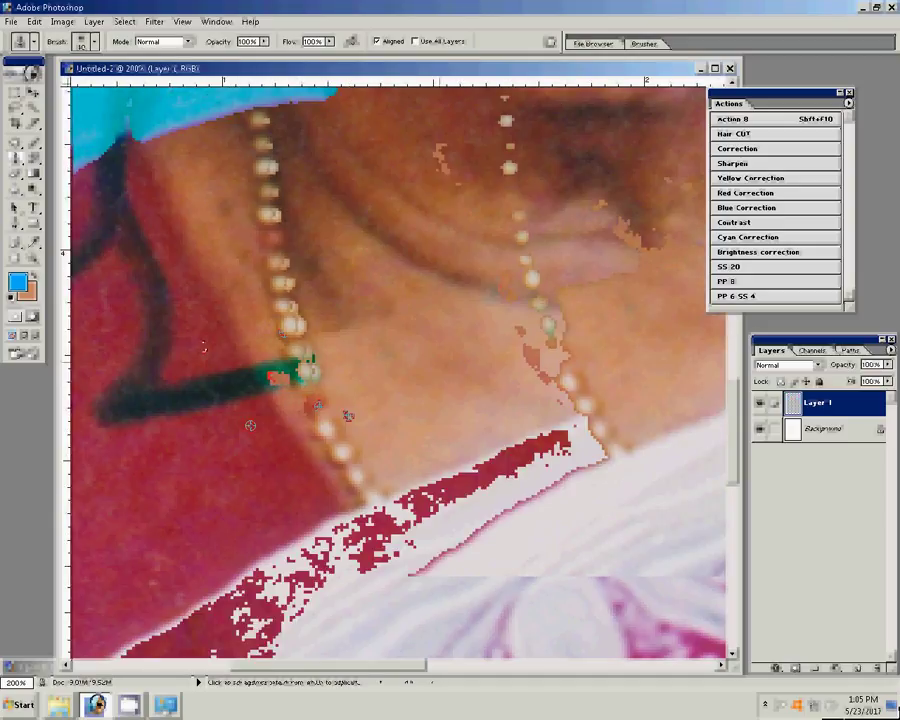
{"action": "left_click", "coordinate": [358, 252]}
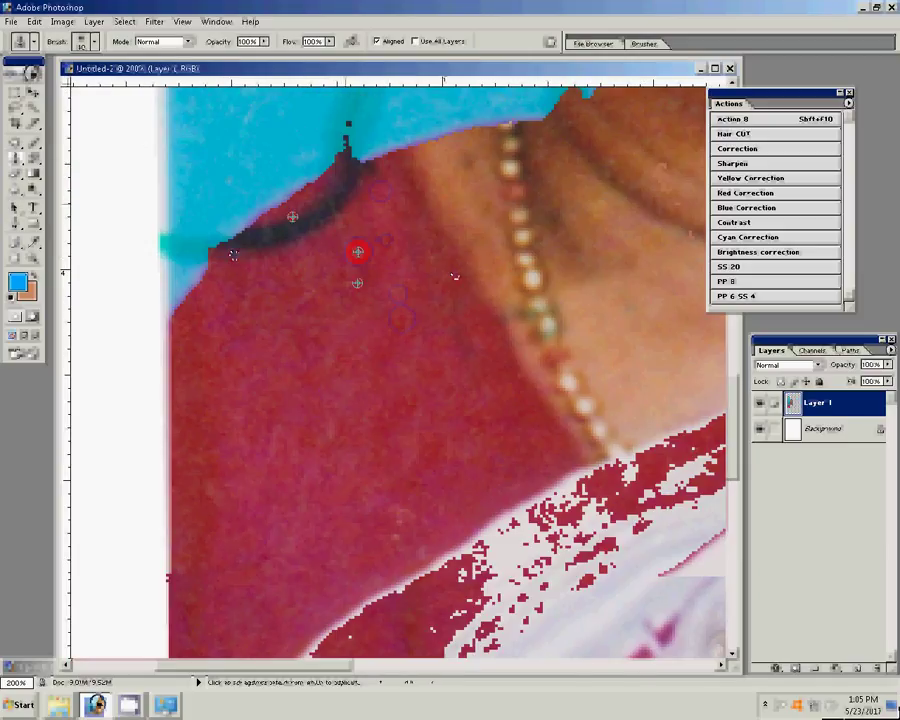
{"action": "left_click_drag", "start_coordinate": [233, 254], "coordinate": [255, 245]}
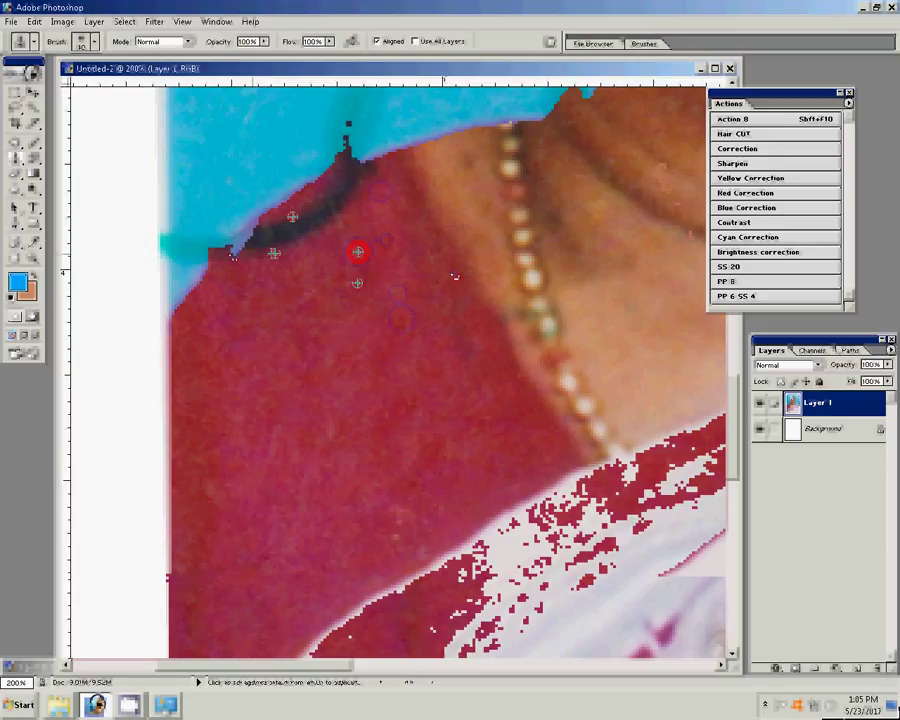
Step: Fit the whole portrait on screen, then zoom to 100% on the neck and collar
{"action": "key", "text": "z"}
{"action": "left_click", "coordinate": [471, 314]}
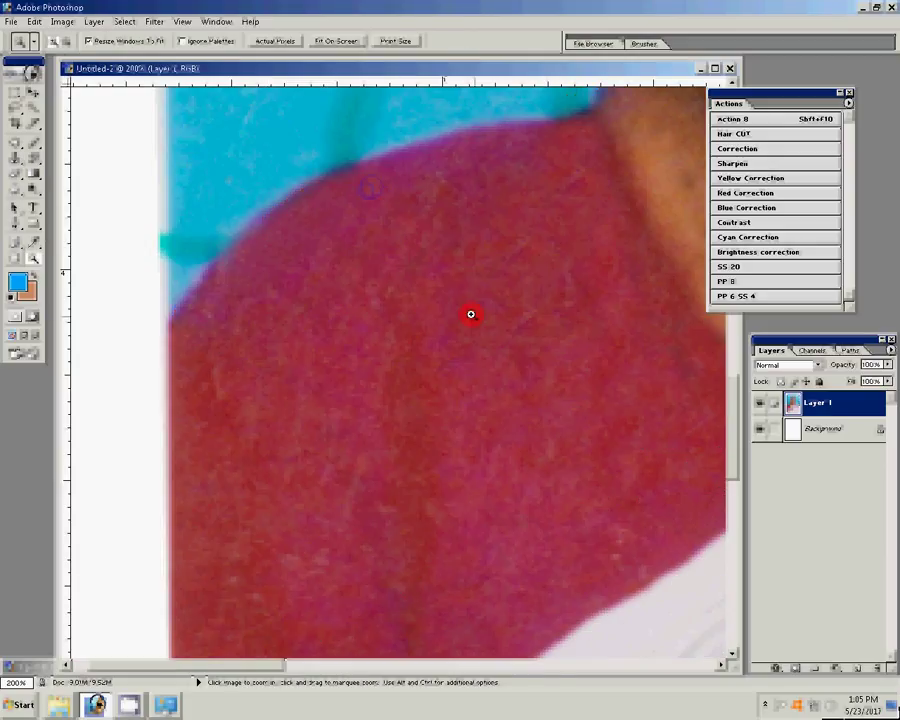
{"action": "right_click", "coordinate": [487, 313]}
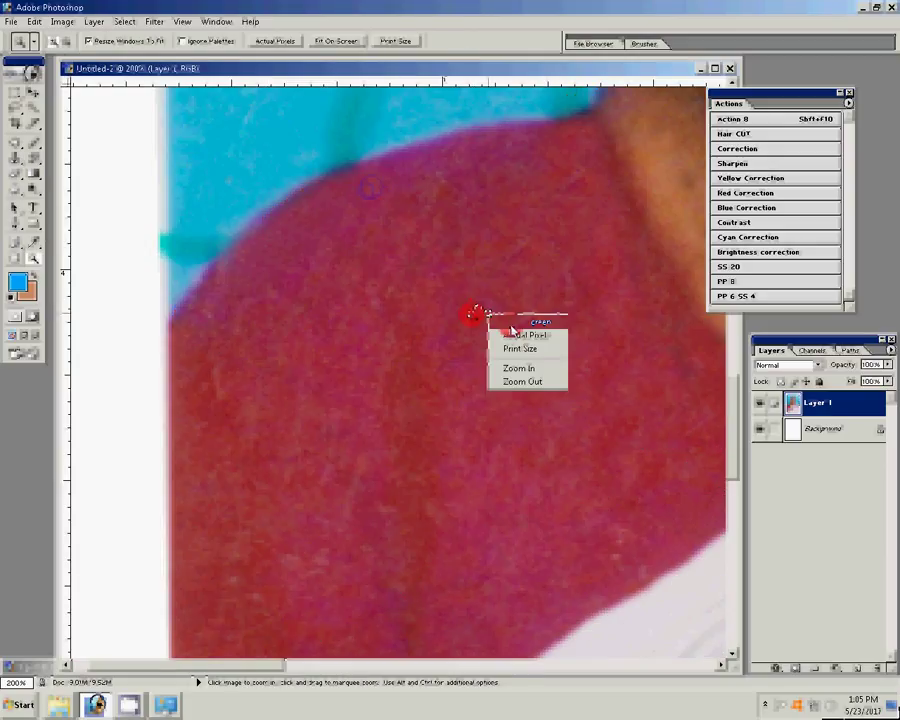
{"action": "left_click", "coordinate": [511, 324]}
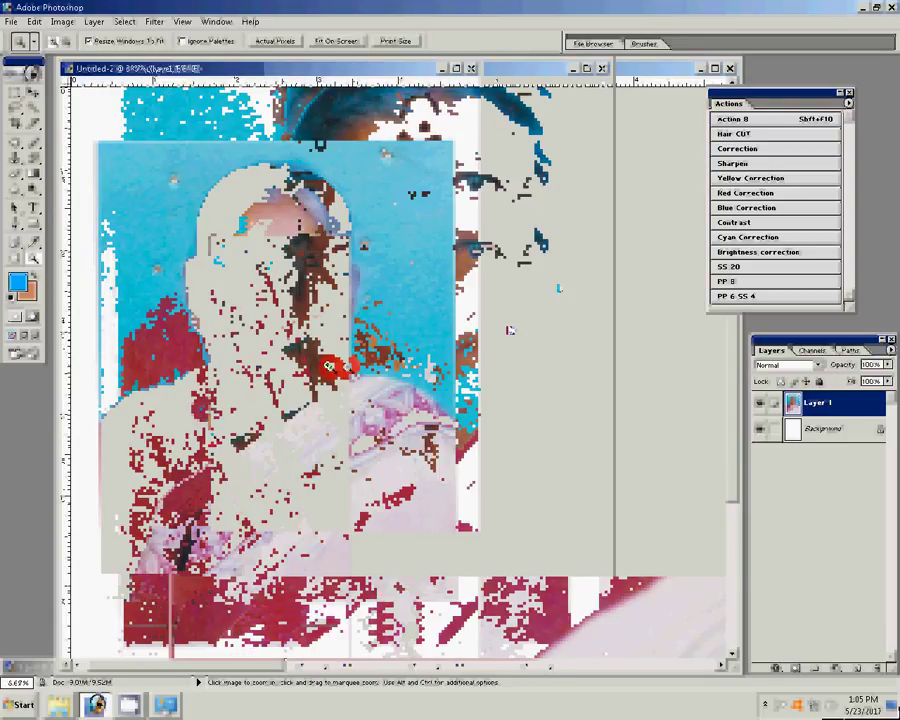
{"action": "left_click", "coordinate": [328, 366]}
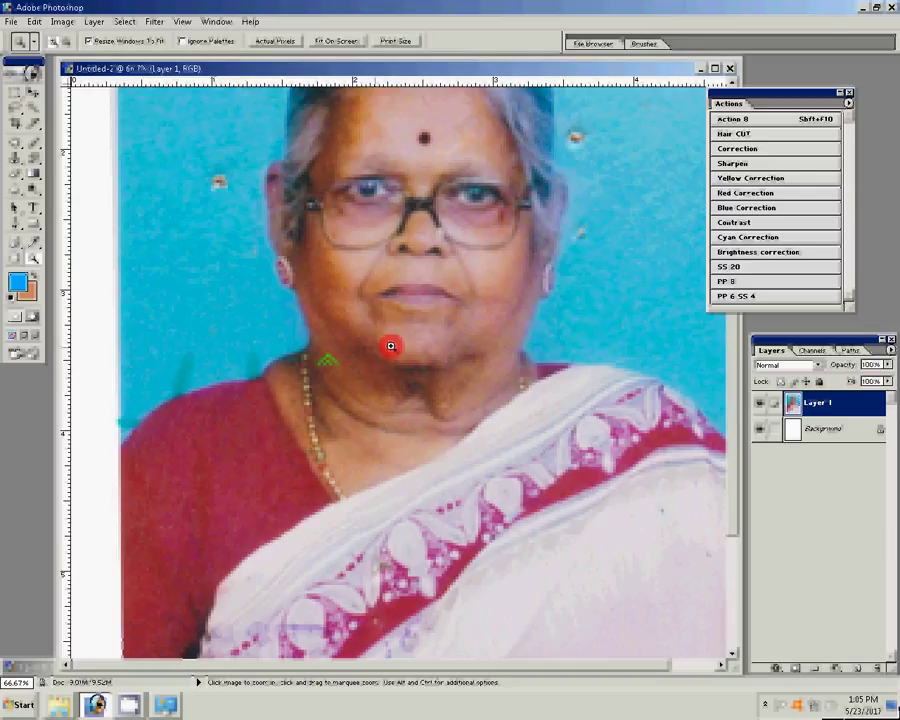
{"action": "left_click", "coordinate": [390, 346]}
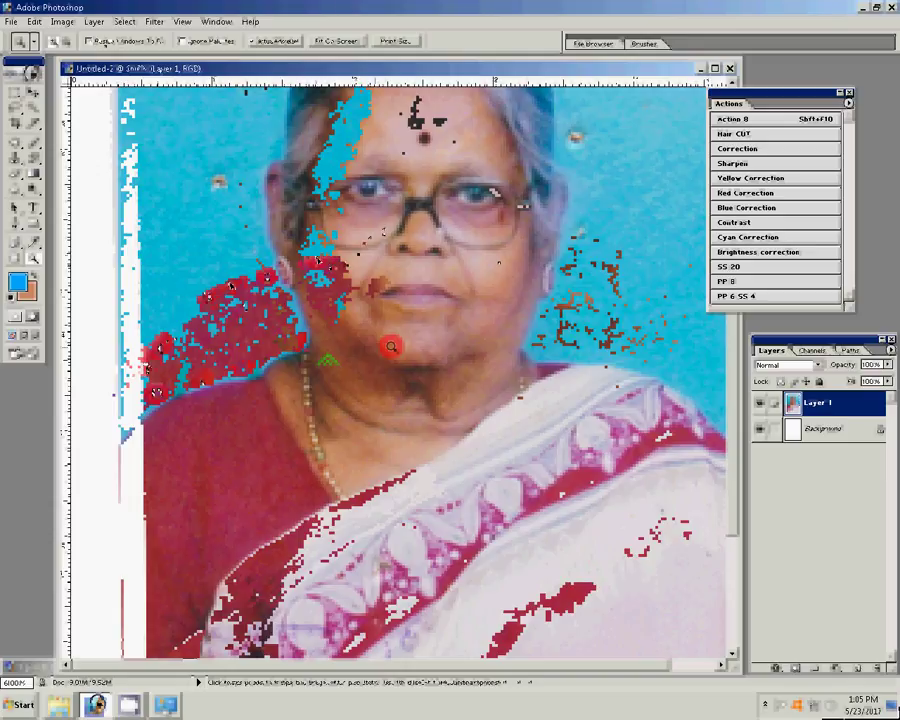
{"action": "key", "text": "p"}
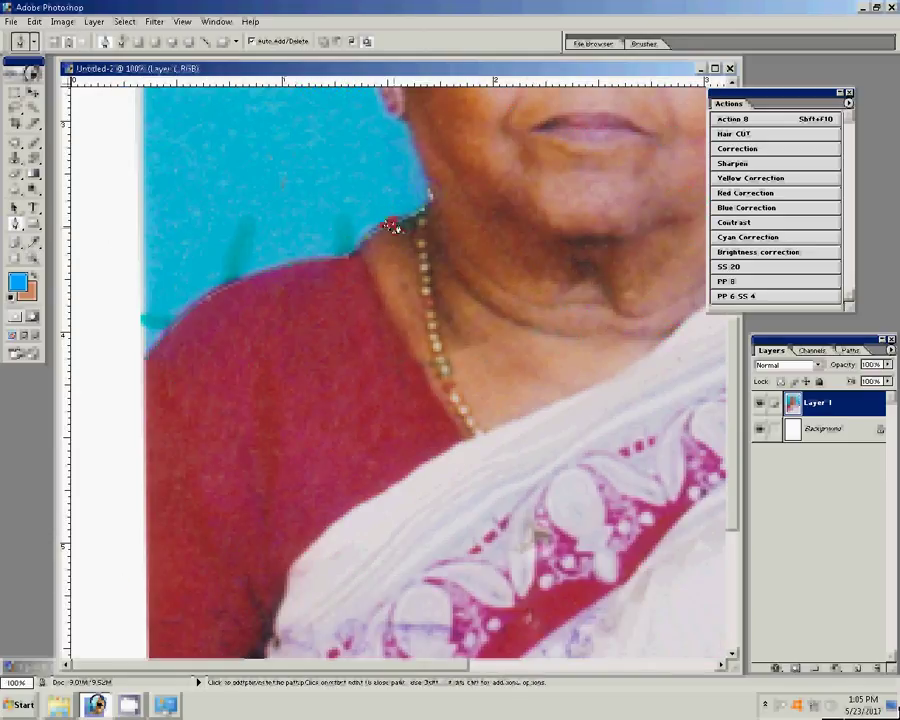
Step: Start a Pen path along the collar, chin and left shoulder up the blue background edge
{"action": "left_click", "coordinate": [390, 224]}
{"action": "left_click", "coordinate": [398, 229]}
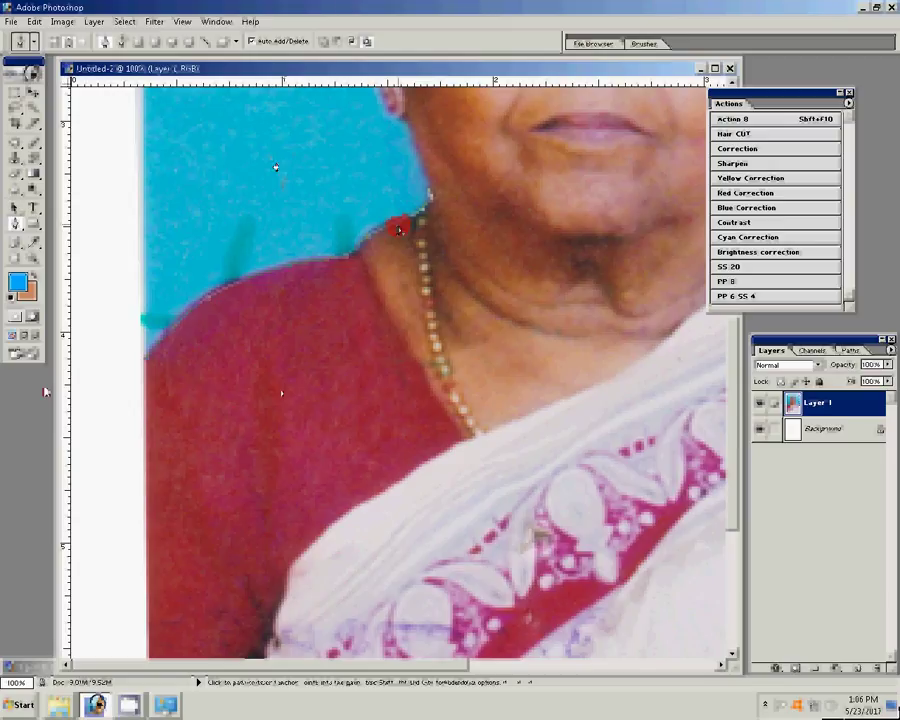
{"action": "left_click", "coordinate": [578, 195]}
{"action": "left_click", "coordinate": [322, 327]}
{"action": "left_click_drag", "start_coordinate": [322, 326], "coordinate": [289, 246]}
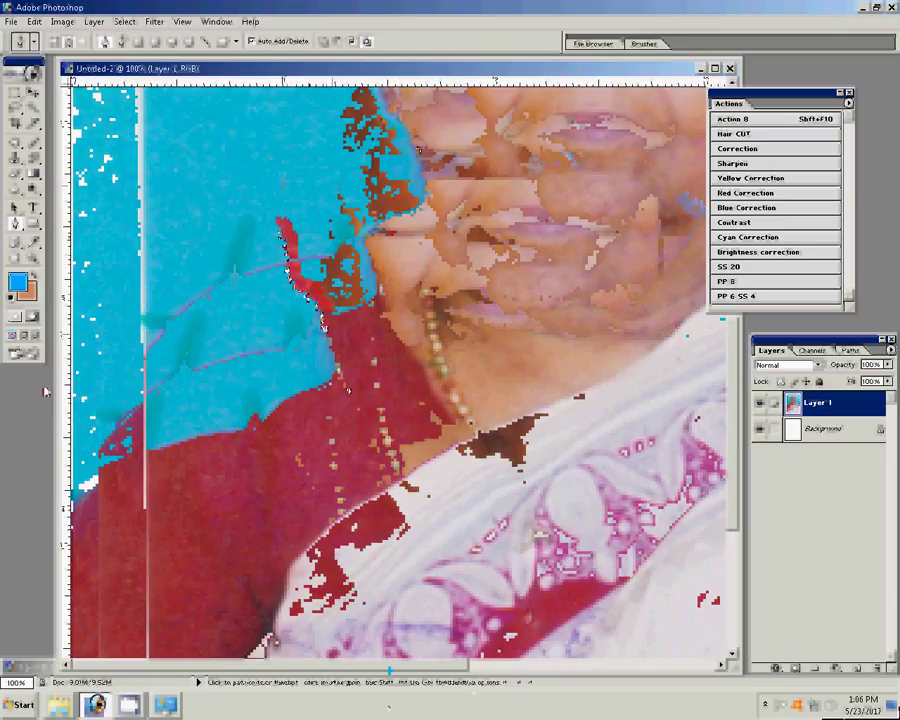
{"action": "left_click_drag", "start_coordinate": [289, 246], "coordinate": [275, 131]}
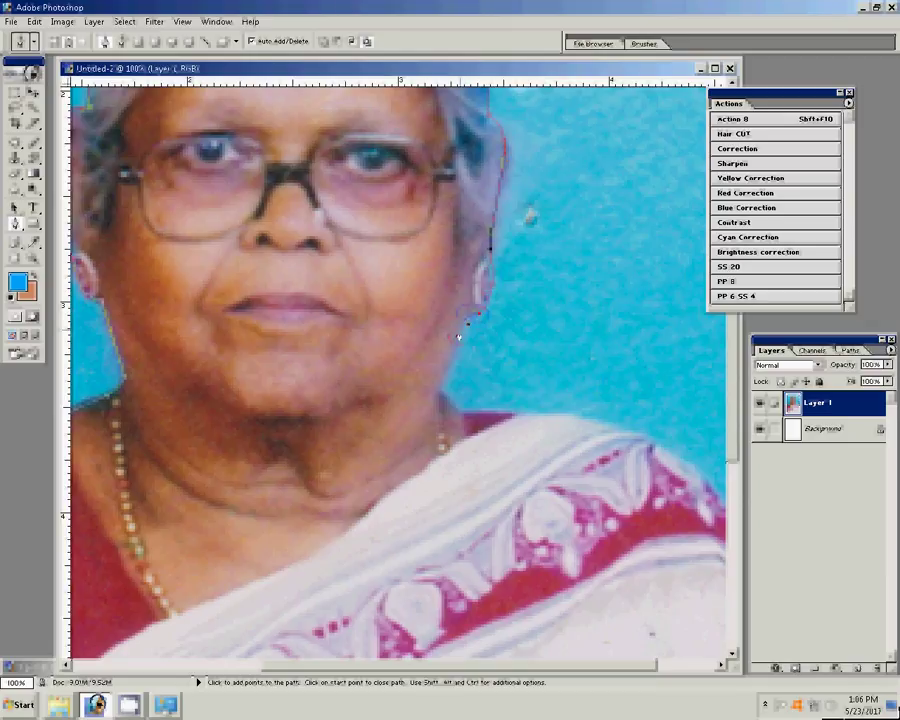
Step: Continue the path past the neck and right shoulder down to the lower saree edge
{"action": "left_click", "coordinate": [446, 411]}
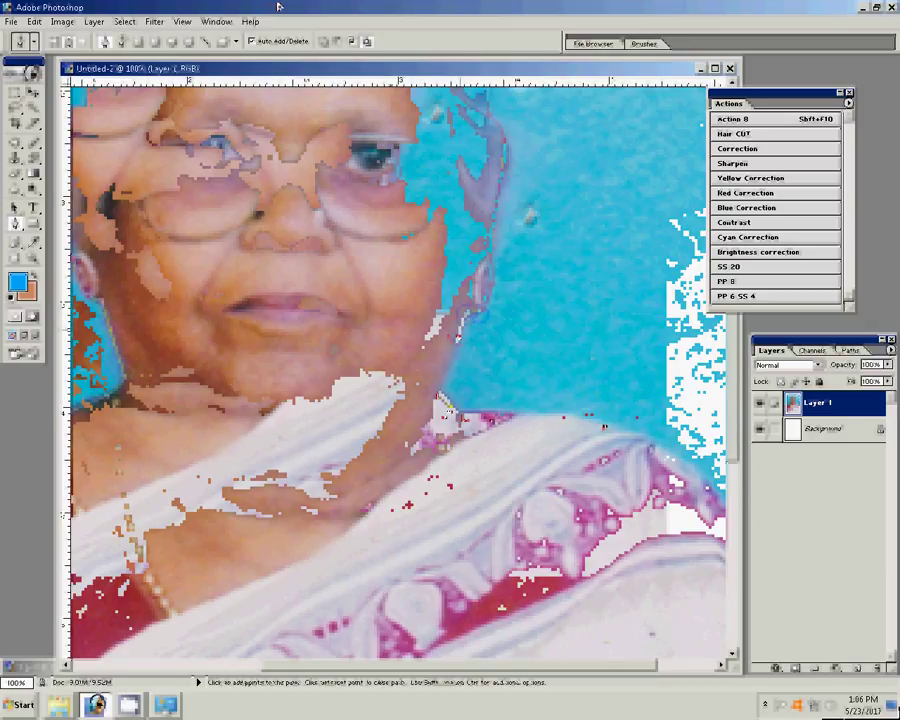
{"action": "left_click", "coordinate": [567, 330]}
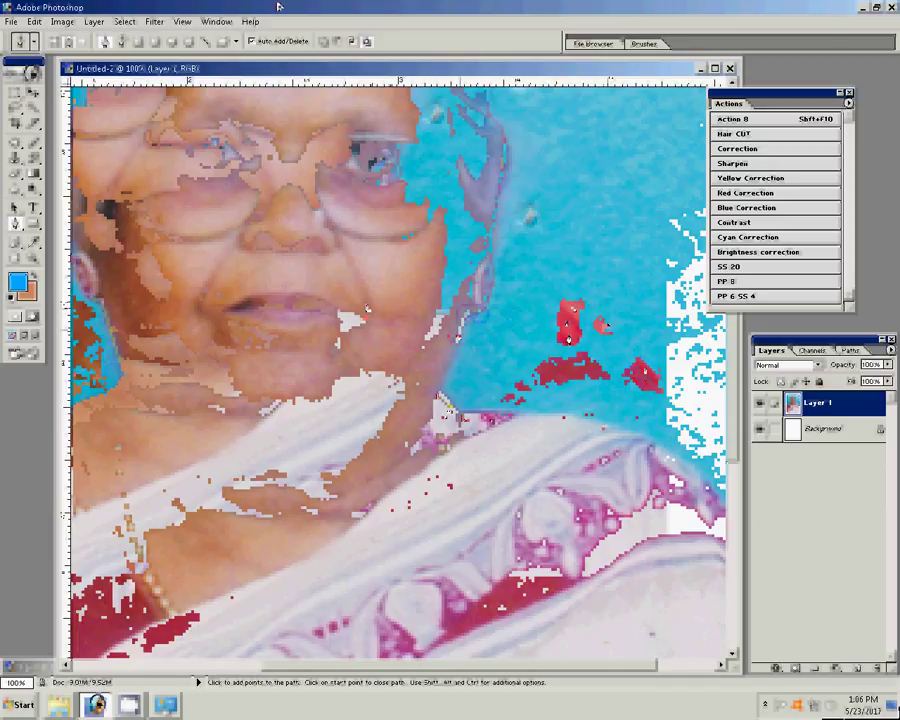
{"action": "left_click", "coordinate": [603, 324]}
{"action": "left_click", "coordinate": [650, 378]}
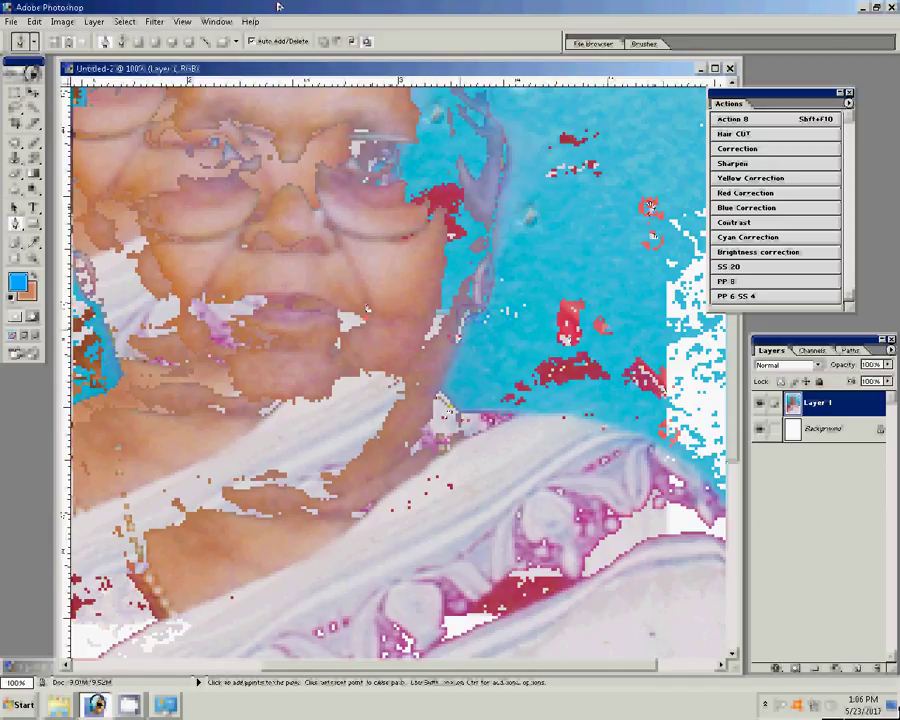
{"action": "left_click", "coordinate": [667, 609]}
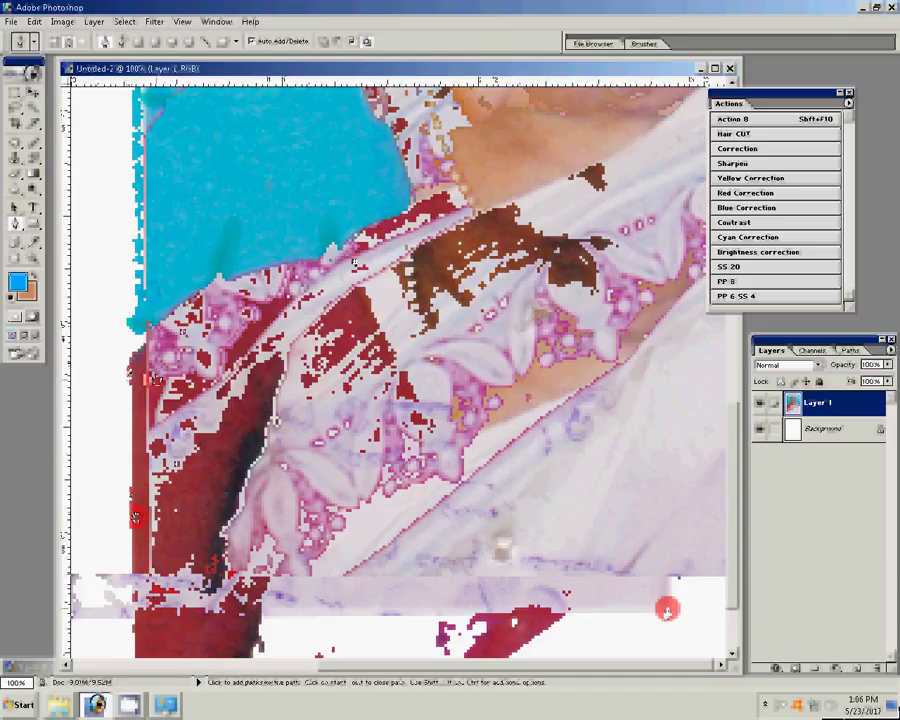
Step: Make a selection from the traced path and copy the figure onto a new Layer 2
{"action": "right_click", "coordinate": [352, 258]}
{"action": "left_click", "coordinate": [396, 314]}
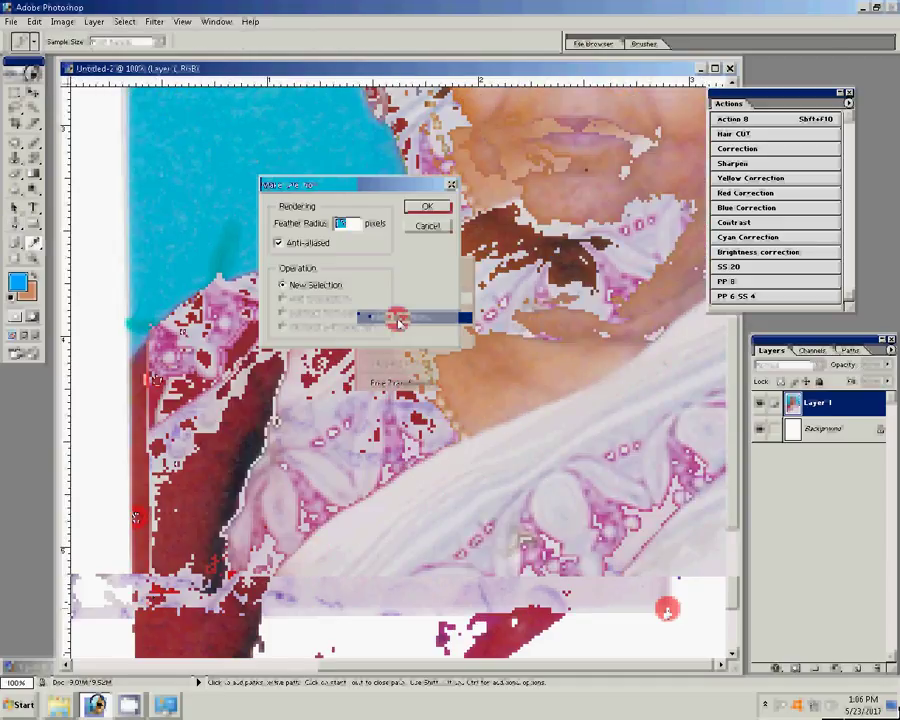
{"action": "left_click", "coordinate": [428, 200]}
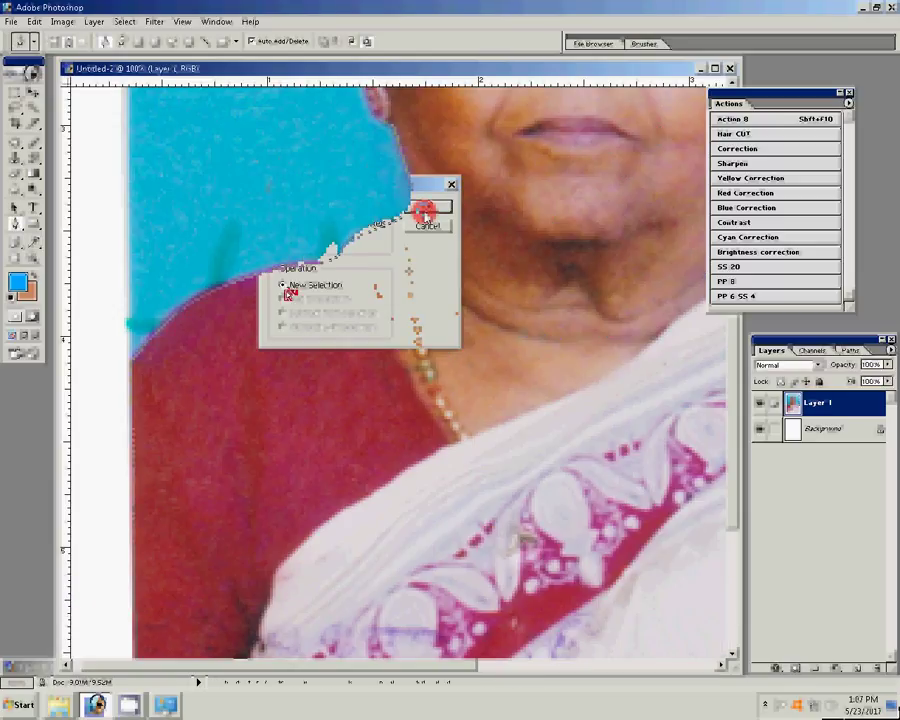
{"action": "key", "text": "ctrl+j"}
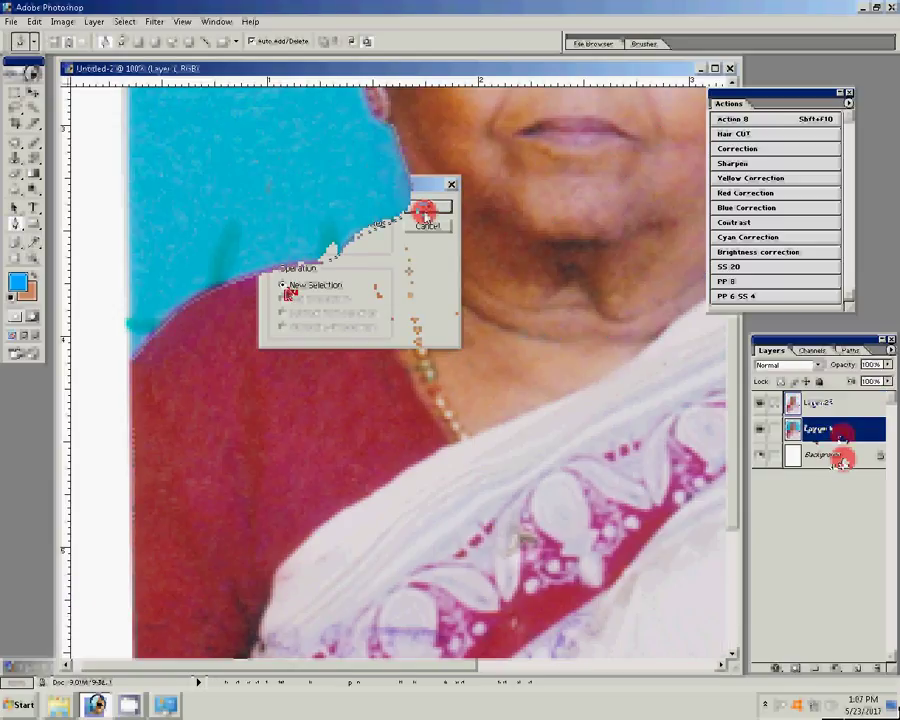
{"action": "left_click", "coordinate": [838, 458]}
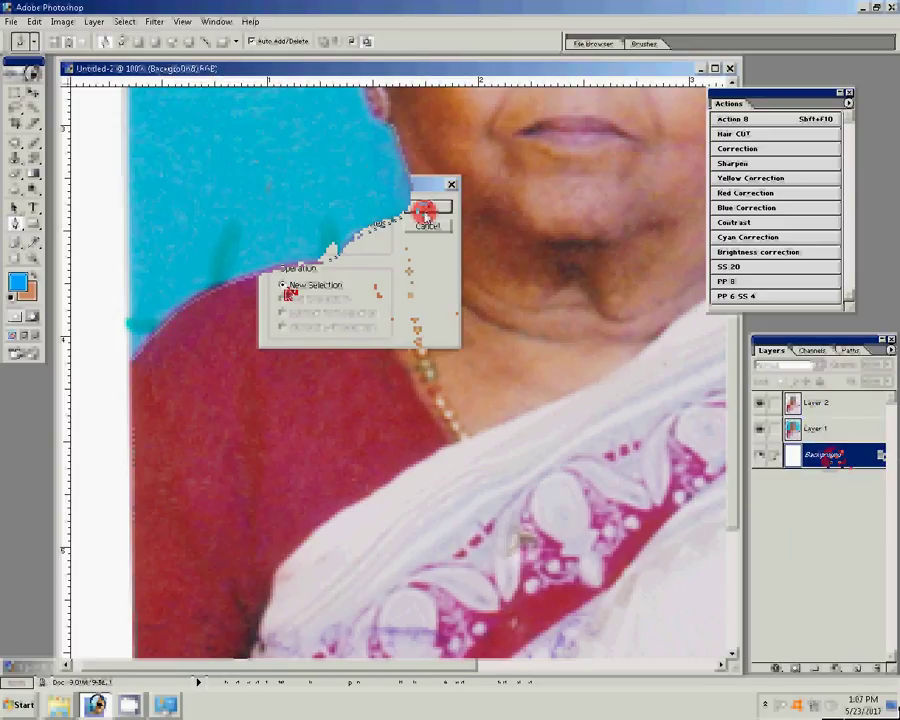
{"action": "right_click", "coordinate": [838, 458]}
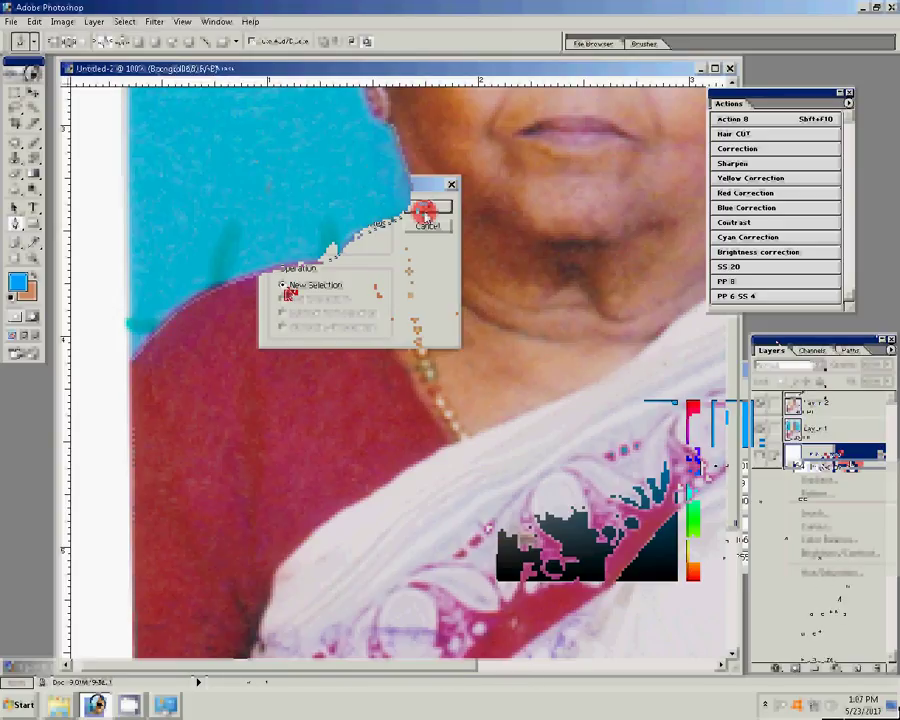
Step: Add a bright blue #01A6FF solid Color Fill layer above the Background
{"action": "left_click", "coordinate": [731, 466]}
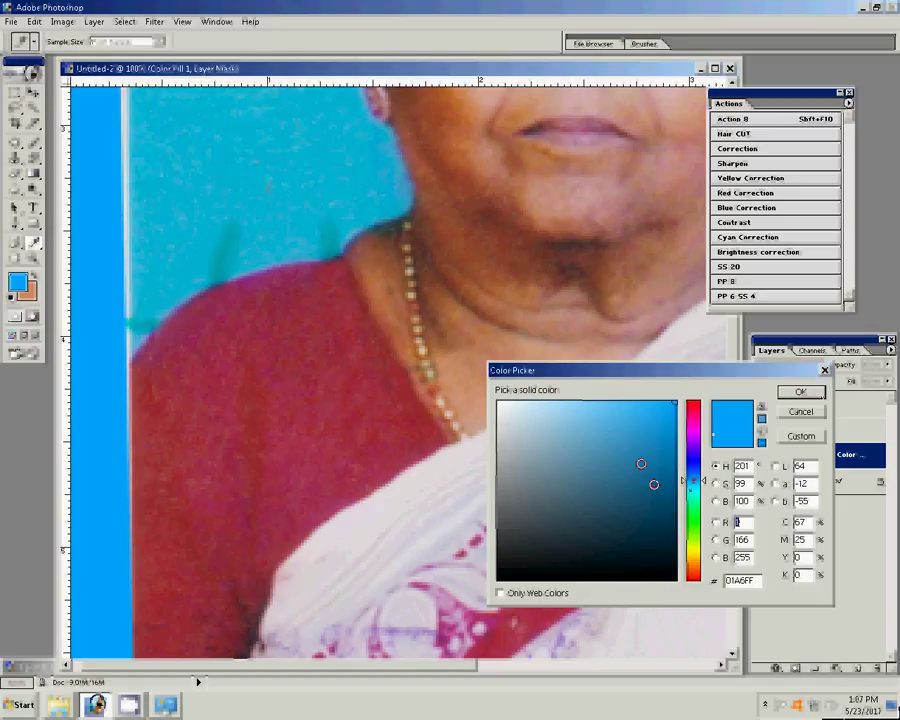
{"action": "right_click", "coordinate": [330, 353]}
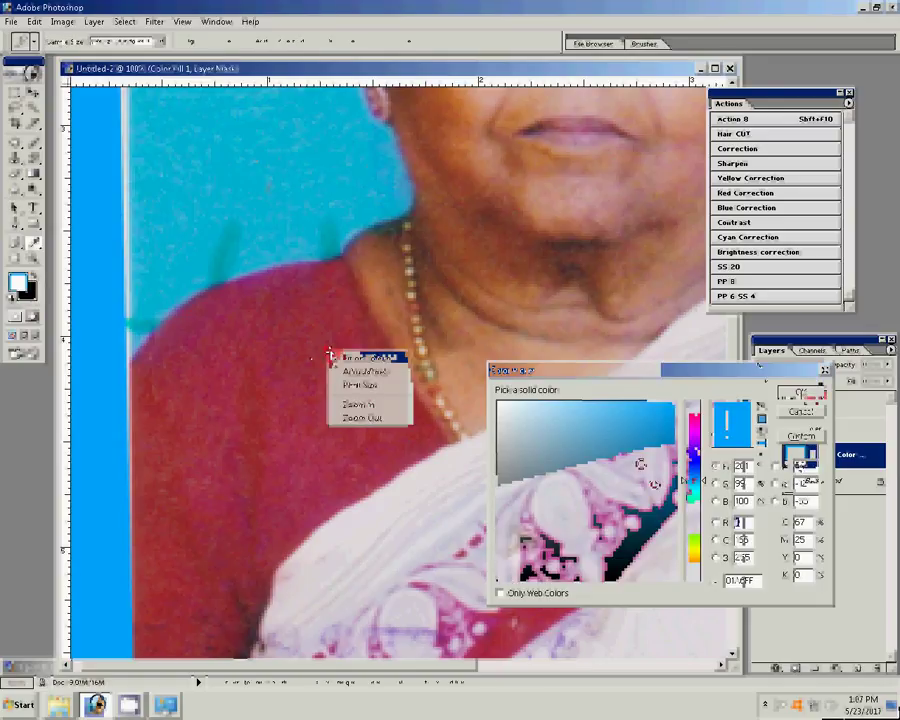
{"action": "left_click", "coordinate": [356, 358]}
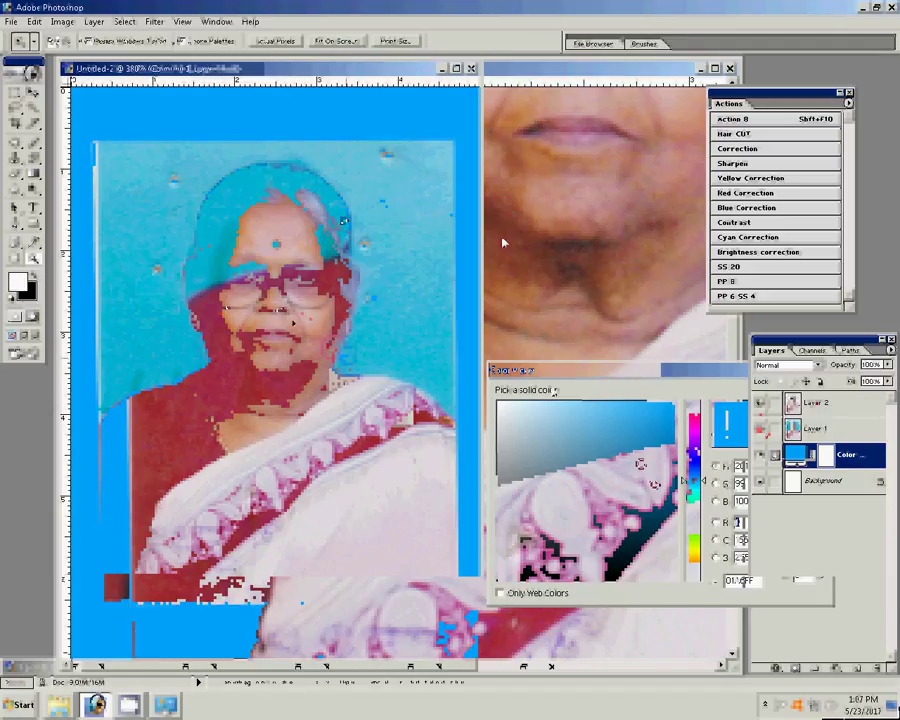
{"action": "left_click", "coordinate": [273, 339]}
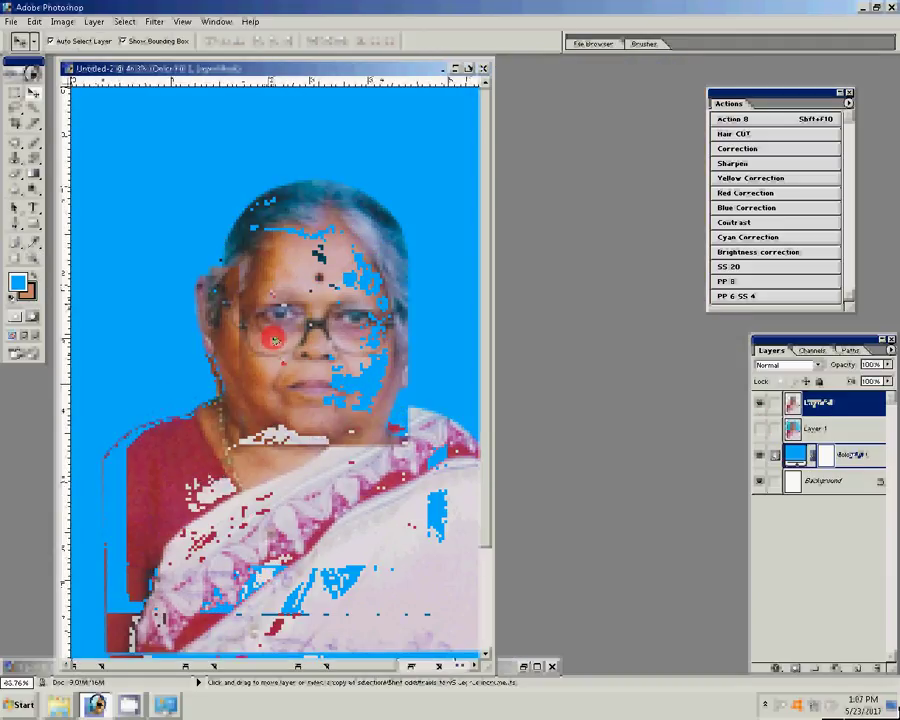
Step: Scale the cut-out portrait on Layer 2 up to about 104%
{"action": "key", "text": "ctrl+t"}
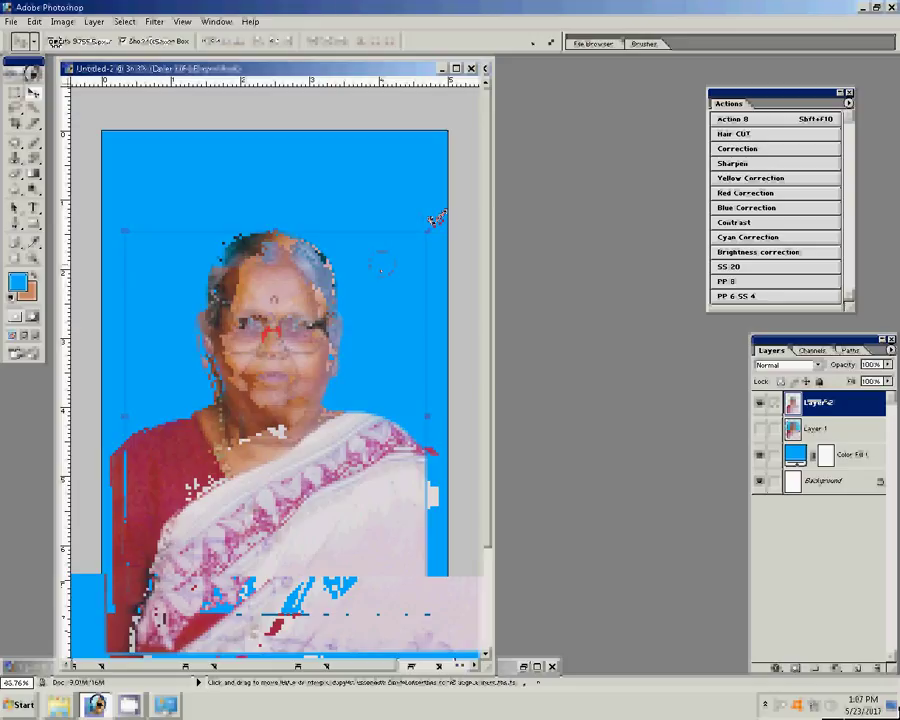
{"action": "left_click_drag", "start_coordinate": [436, 218], "coordinate": [425, 218]}
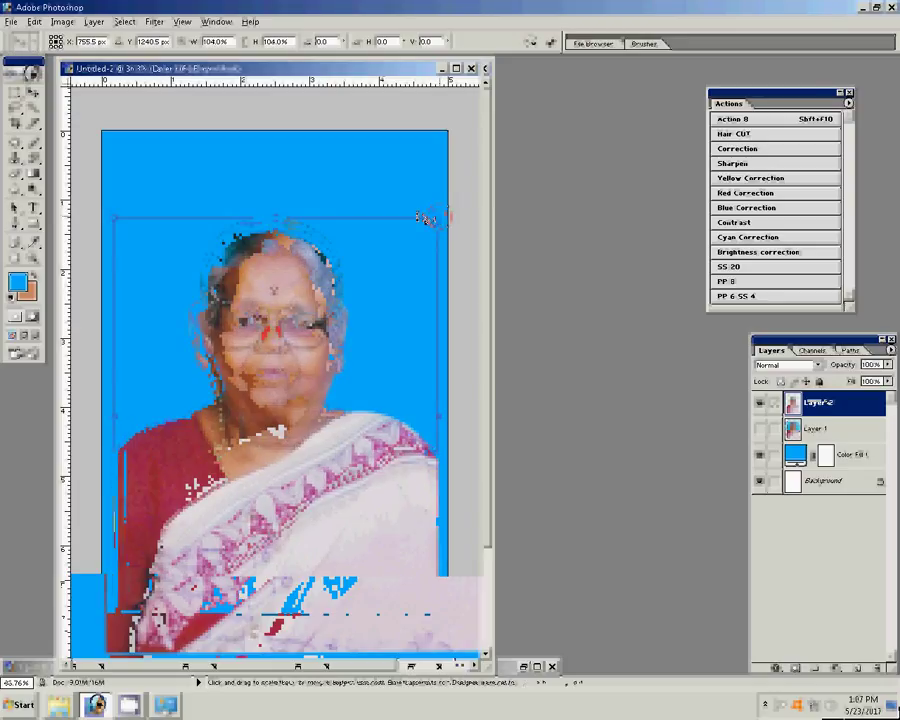
{"action": "key", "text": "Return"}
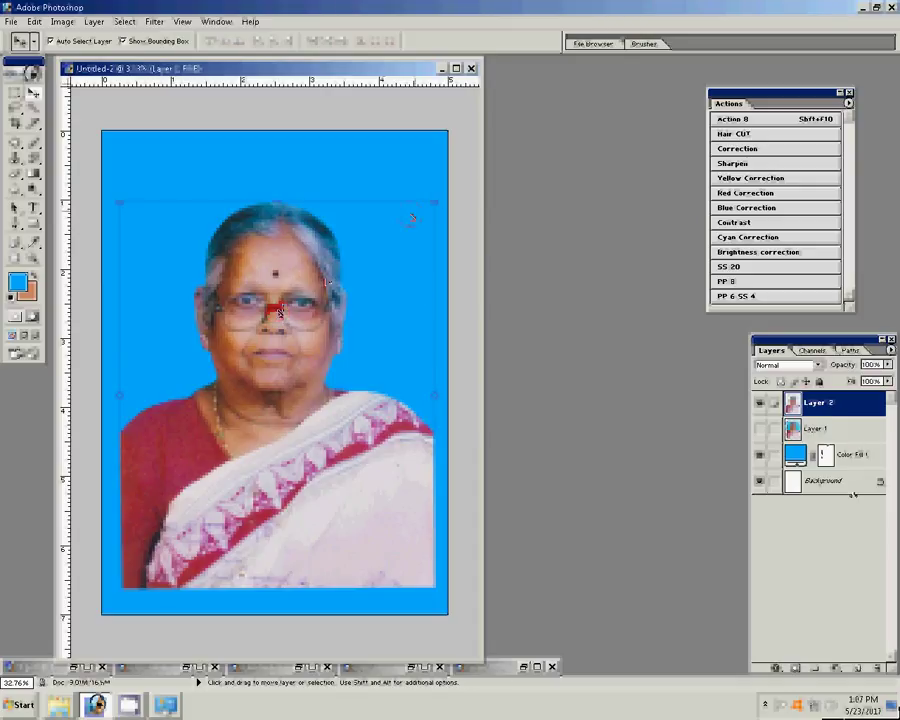
{"action": "left_click", "coordinate": [818, 430]}
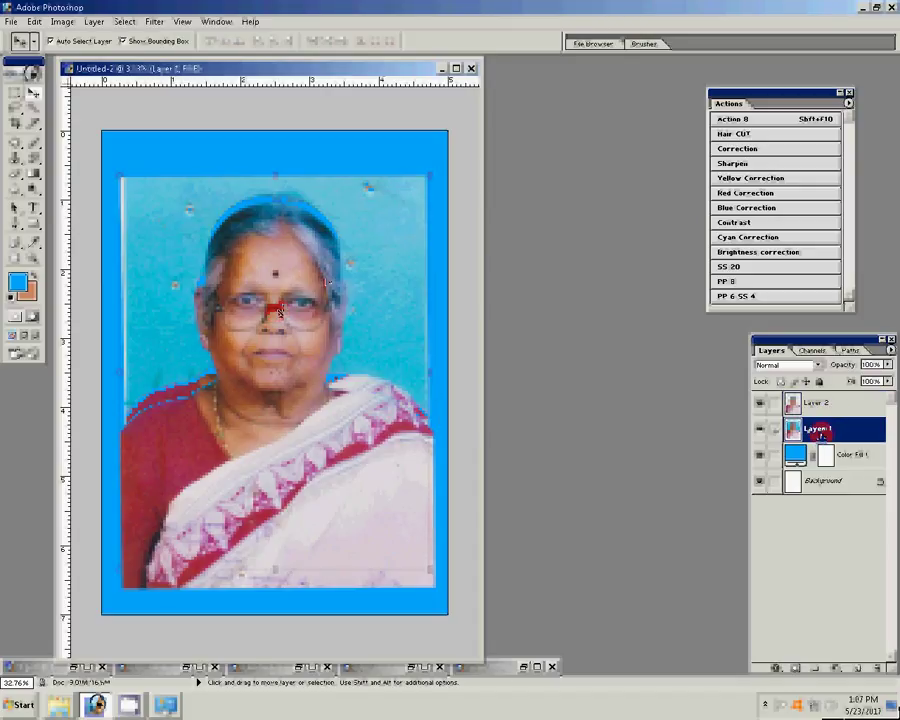
Step: Add an empty Layer 3 above Layer 1 and hide Layer 1's original photo
{"action": "key", "text": "ctrl+shift+n"}
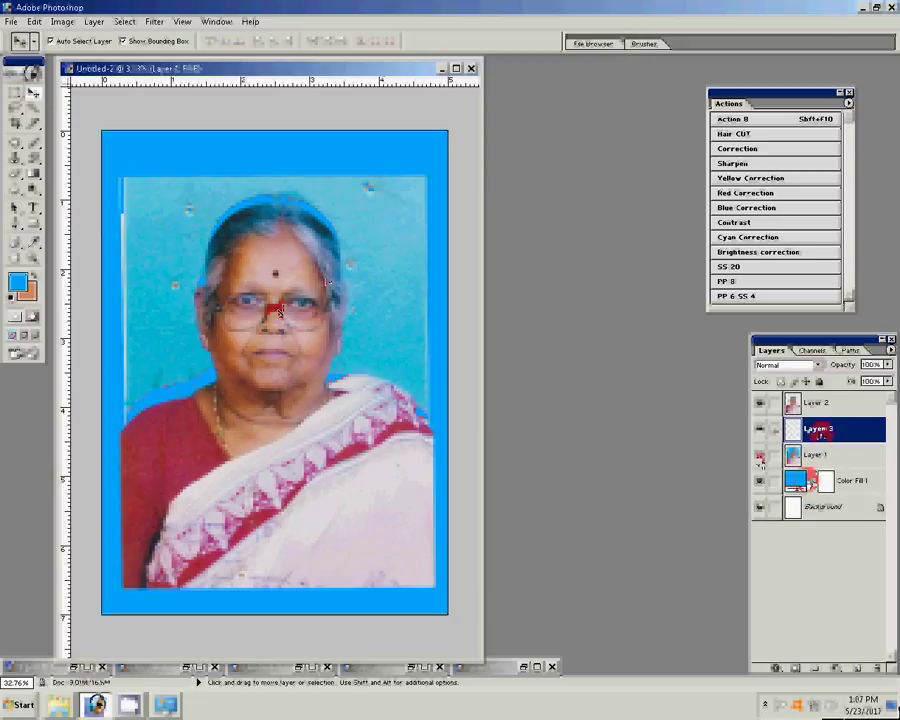
{"action": "left_click", "coordinate": [760, 455]}
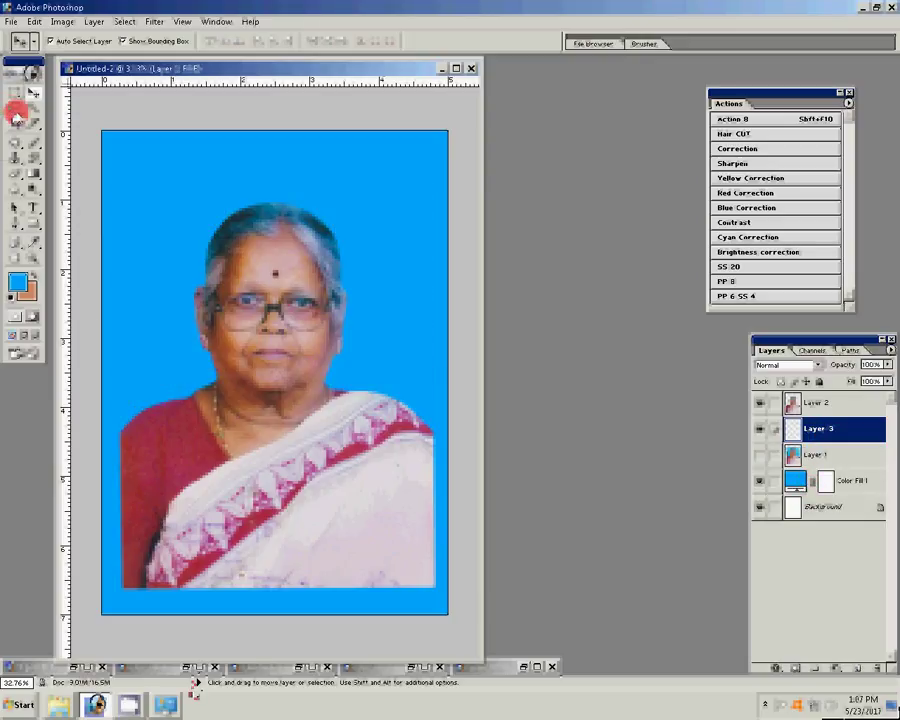
{"action": "left_click", "coordinate": [33, 145]}
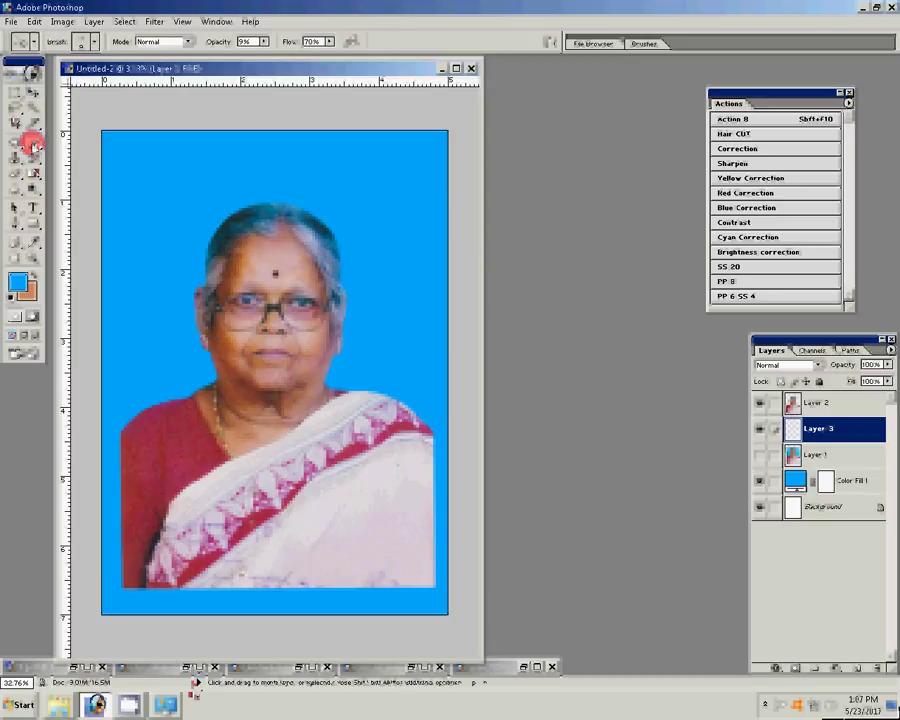
Step: Set the foreground colour to yellow and the brush to 100% opacity at a very large size
{"action": "left_click", "coordinate": [18, 283]}
{"action": "left_click_drag", "start_coordinate": [708, 527], "coordinate": [705, 546]}
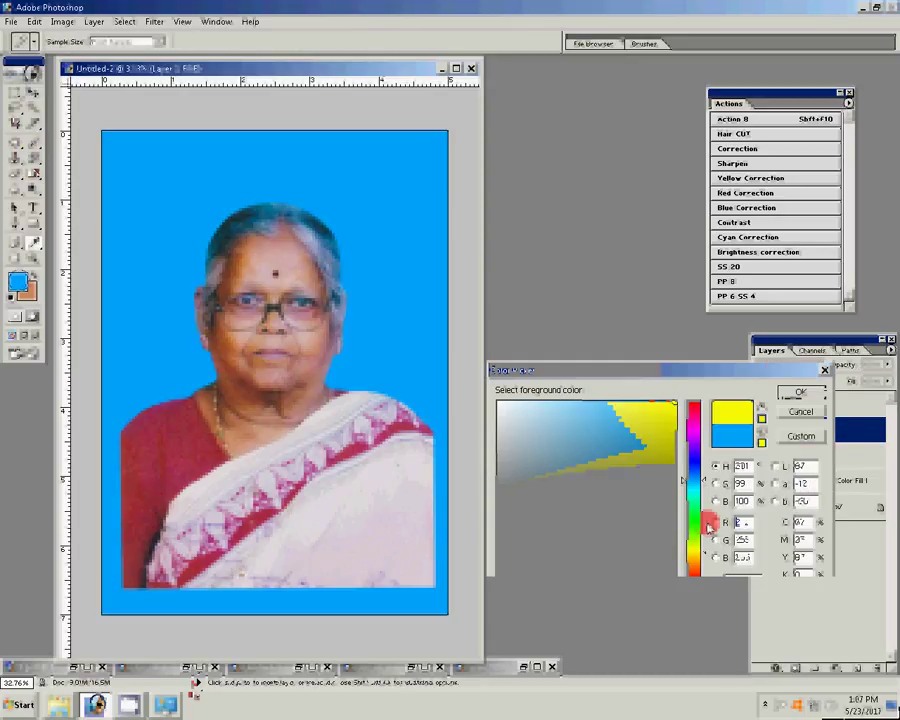
{"action": "left_click", "coordinate": [793, 398]}
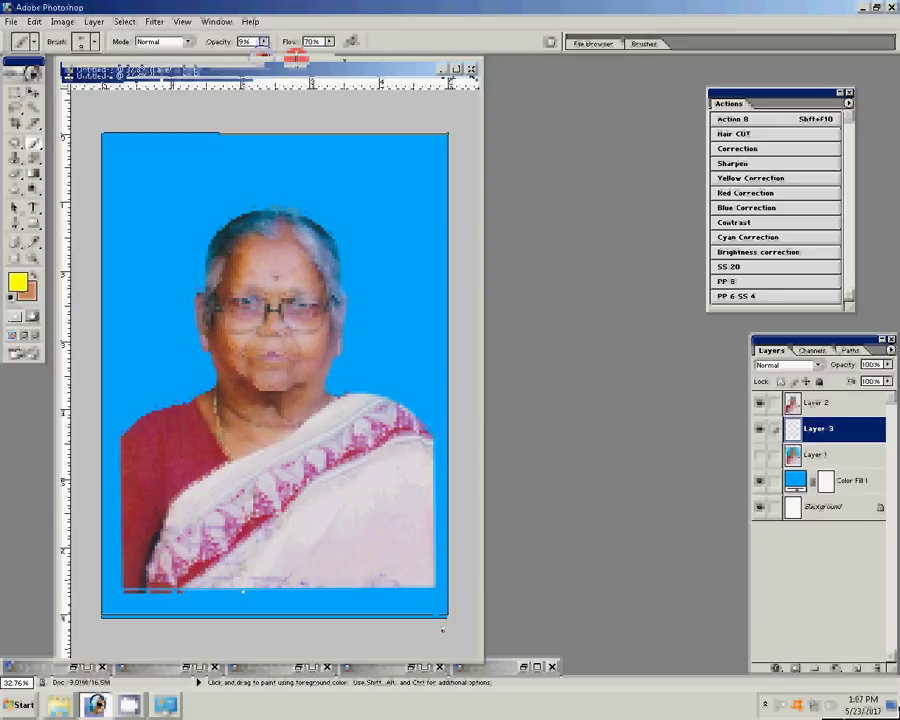
{"action": "left_click_drag", "start_coordinate": [265, 60], "coordinate": [337, 58]}
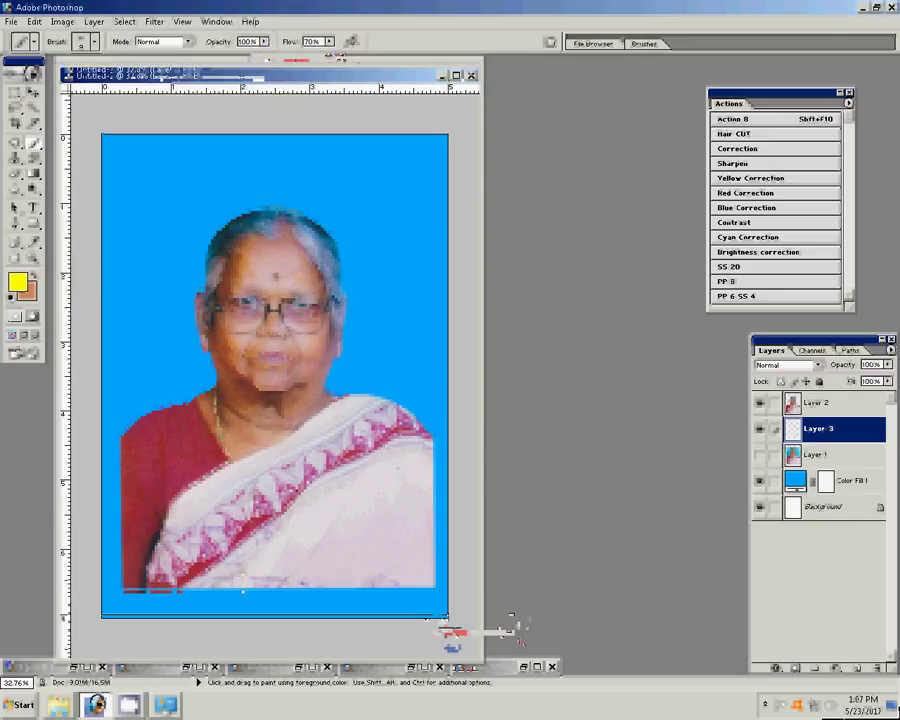
{"action": "key", "text": "bracketright"}
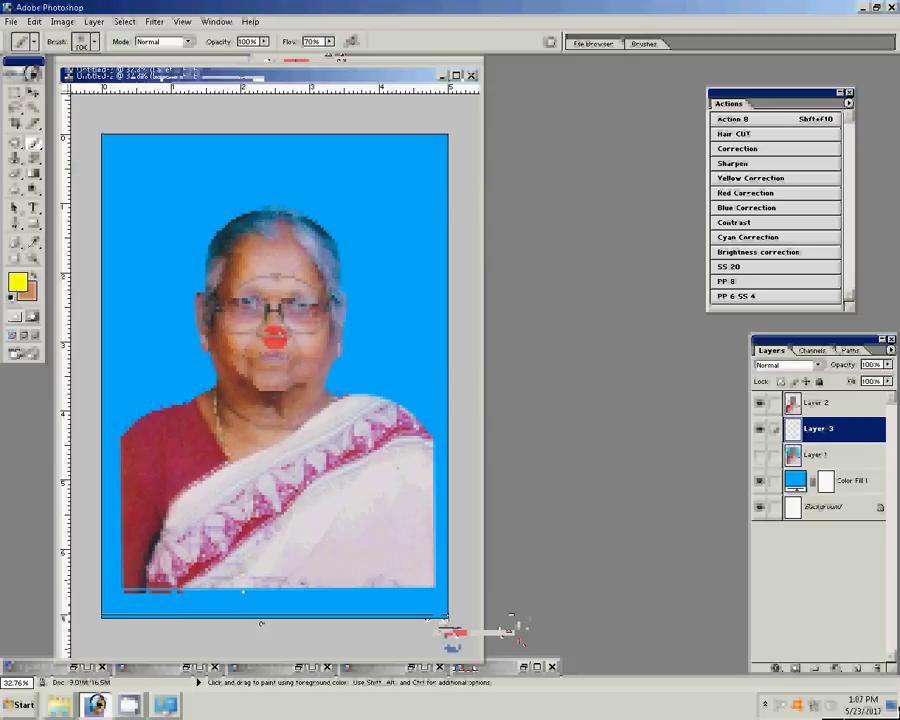
{"action": "key", "text": "bracketright"}
{"action": "key", "text": "bracketright"}
{"action": "key", "text": "bracketright"}
Step: Paint a soft yellow glow behind the woman's head on Layer 3, spreading it wider
{"action": "left_click_drag", "start_coordinate": [268, 300], "coordinate": [272, 320]}
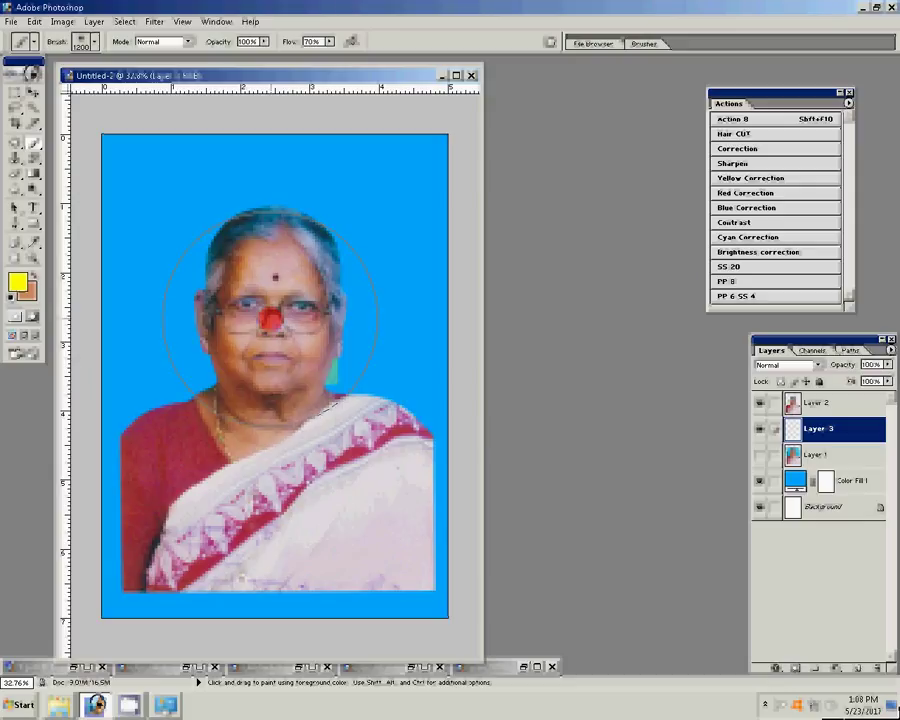
{"action": "key", "text": "ctrl+z"}
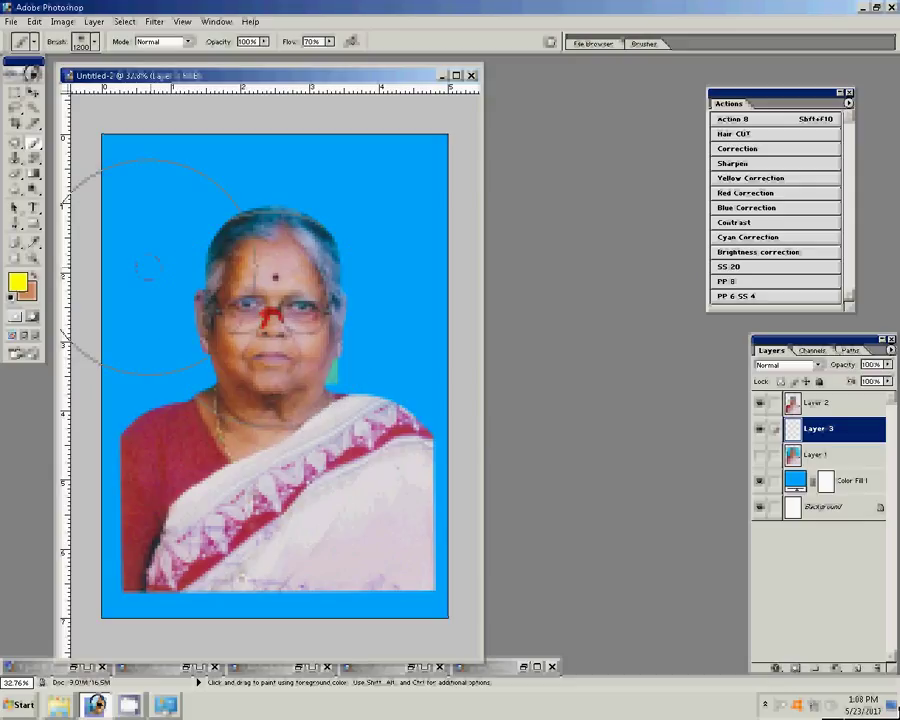
{"action": "left_click", "coordinate": [33, 115]}
{"action": "key", "text": "ctrl+alt+z"}
{"action": "left_click", "coordinate": [33, 158]}
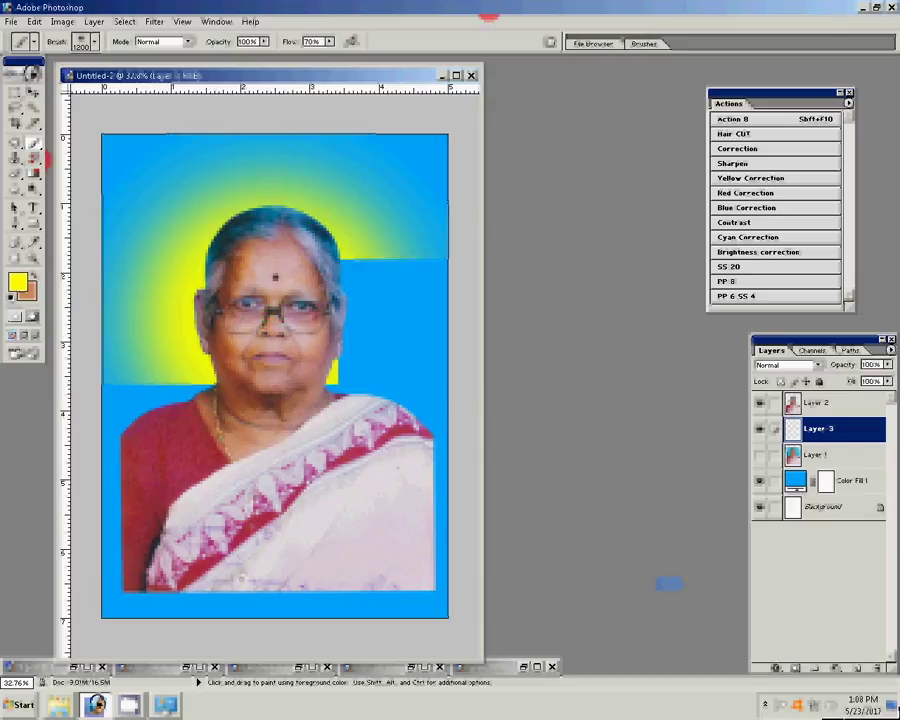
{"action": "key", "text": "ctrl+alt+z"}
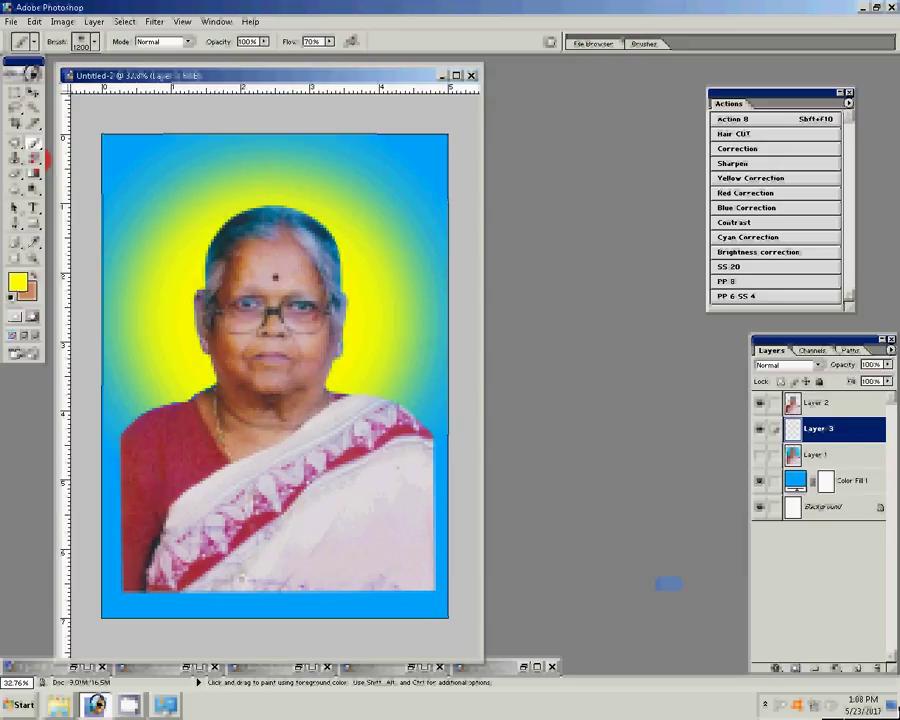
Step: Zoom in so the yellow-haloed portrait on blue fills more of the window
{"action": "key", "text": "c"}
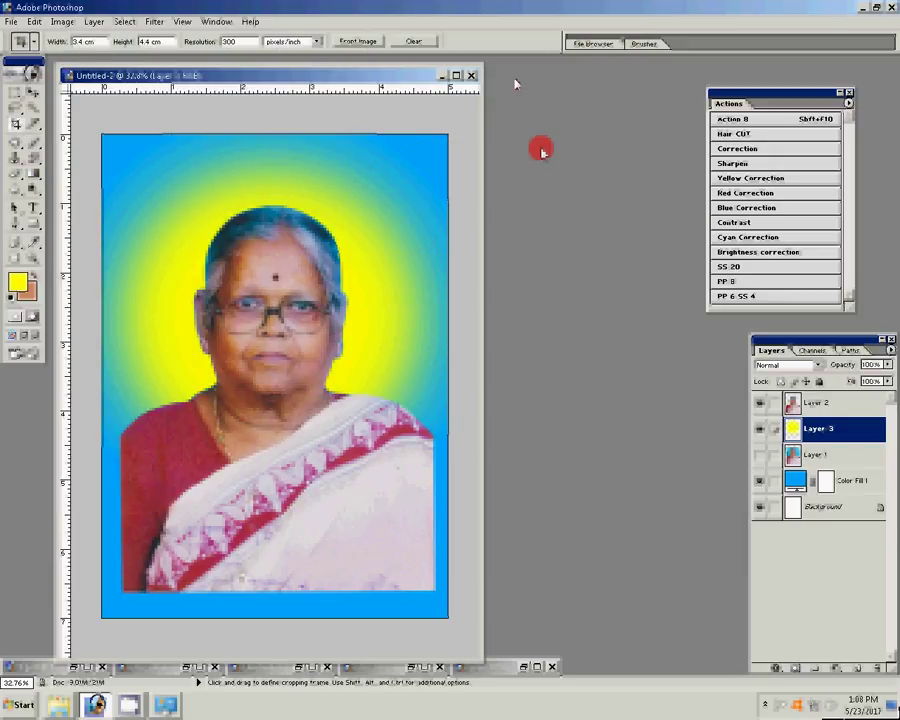
{"action": "left_click", "coordinate": [418, 332]}
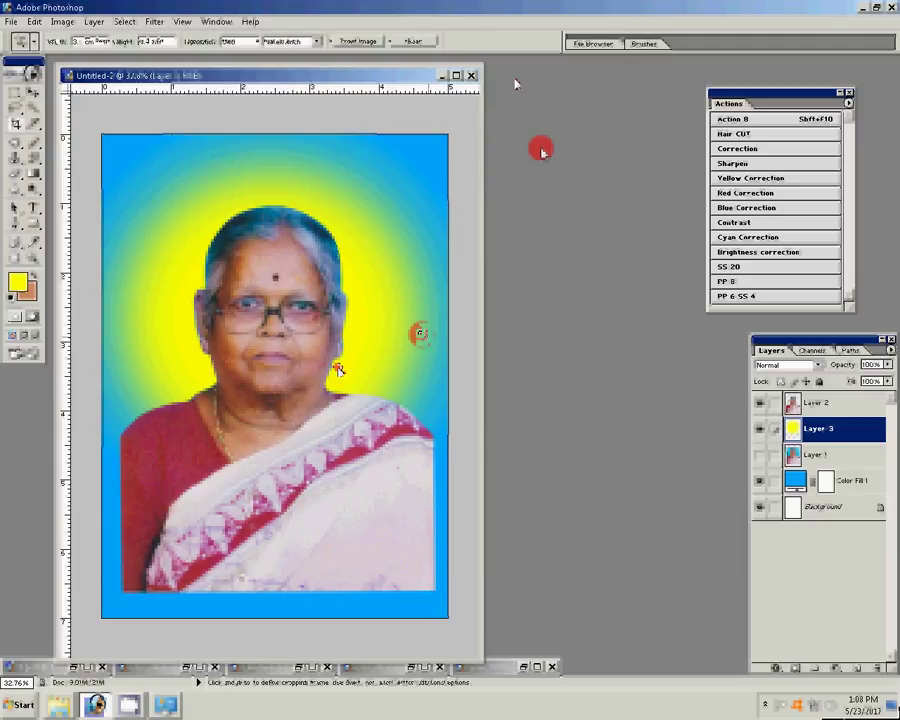
{"action": "key", "text": "z"}
{"action": "left_click", "coordinate": [372, 374]}
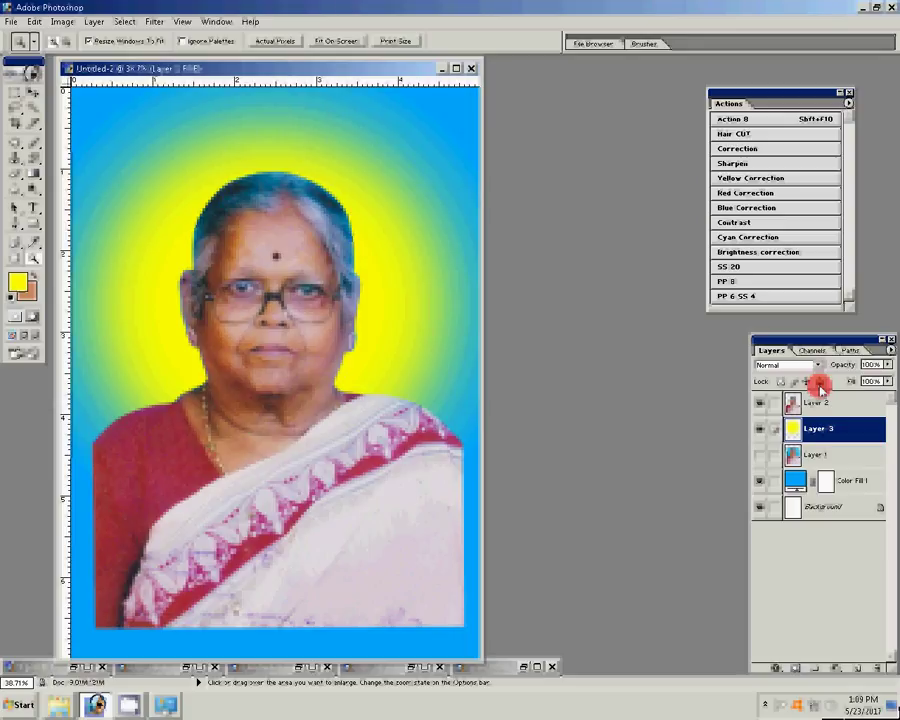
Step: Select the portrait on Layer 2 and reposition it within the frame
{"action": "left_click", "coordinate": [625, 296]}
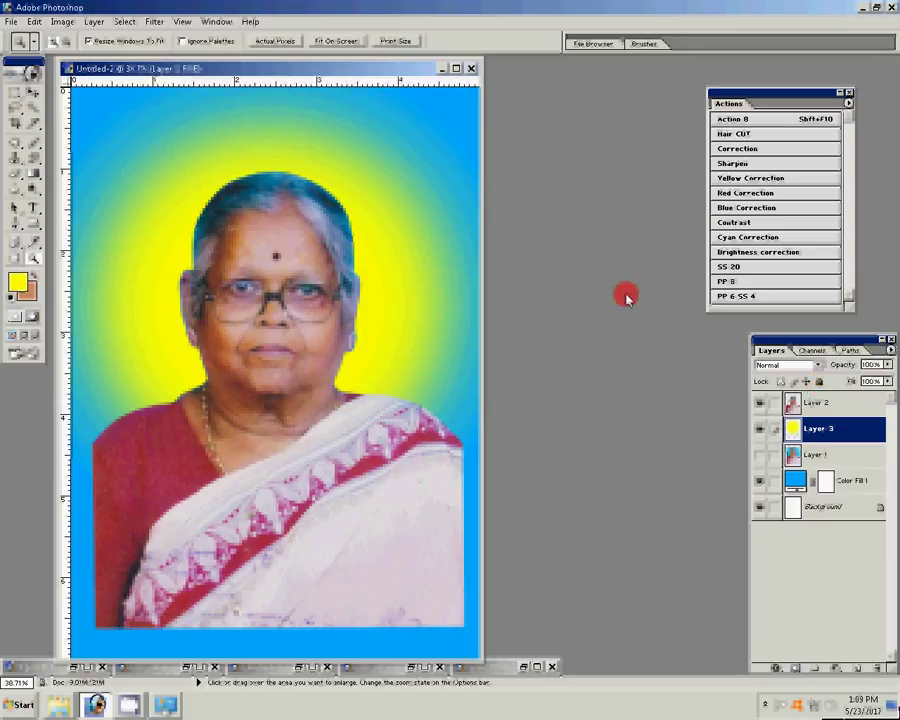
{"action": "key", "text": "alt+bracketright"}
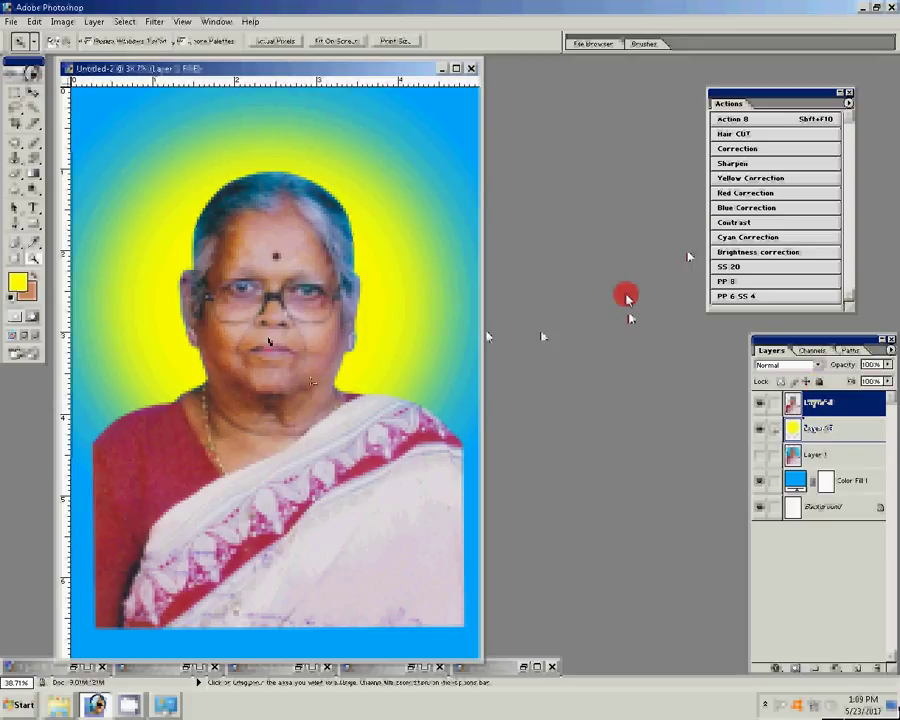
{"action": "key", "text": "v"}
{"action": "left_click", "coordinate": [308, 336]}
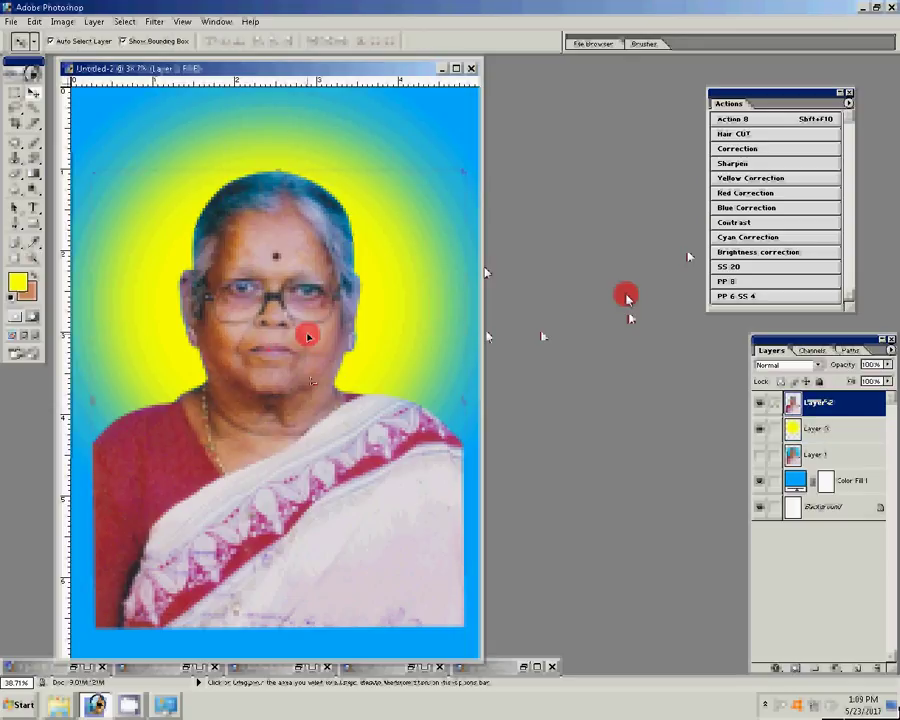
{"action": "left_click_drag", "start_coordinate": [308, 336], "coordinate": [355, 455]}
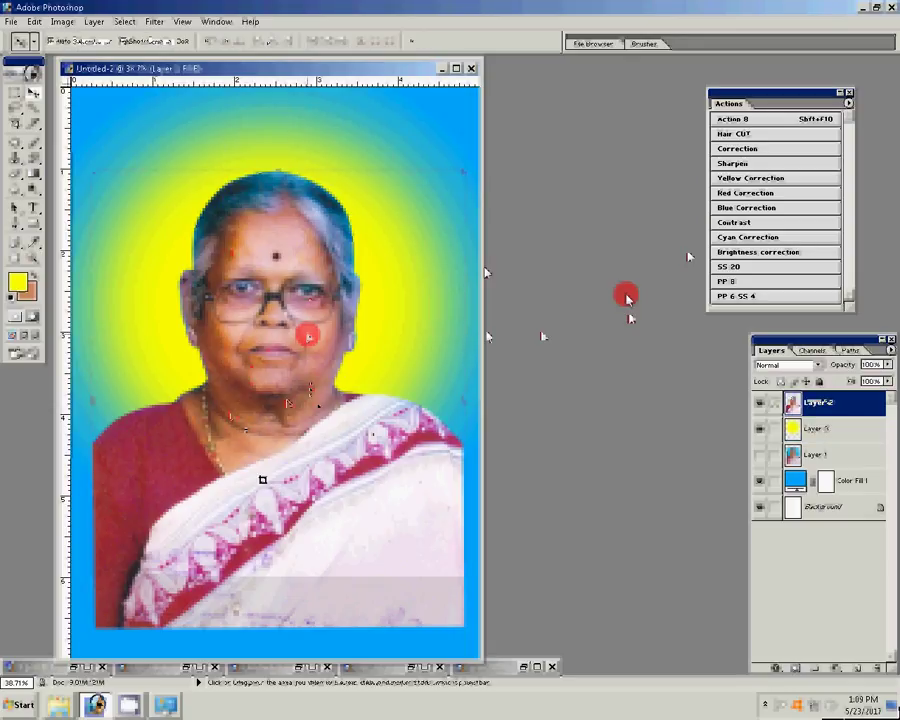
Step: Crop the document to an 8 in by 12 in frame around the portrait
{"action": "key", "text": "c"}
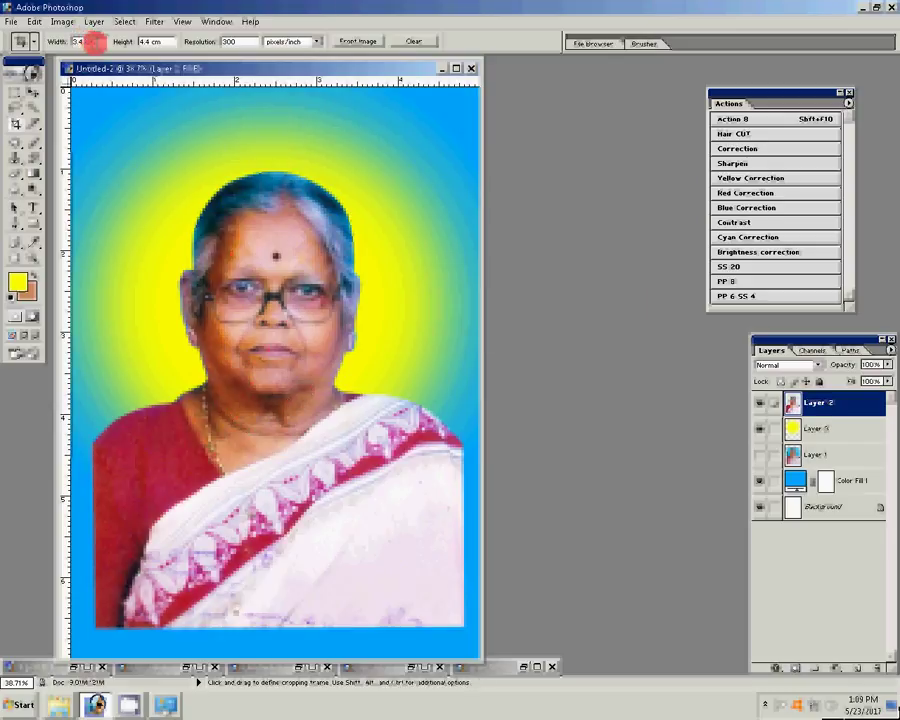
{"action": "left_click_drag", "start_coordinate": [97, 42], "coordinate": [74, 42]}
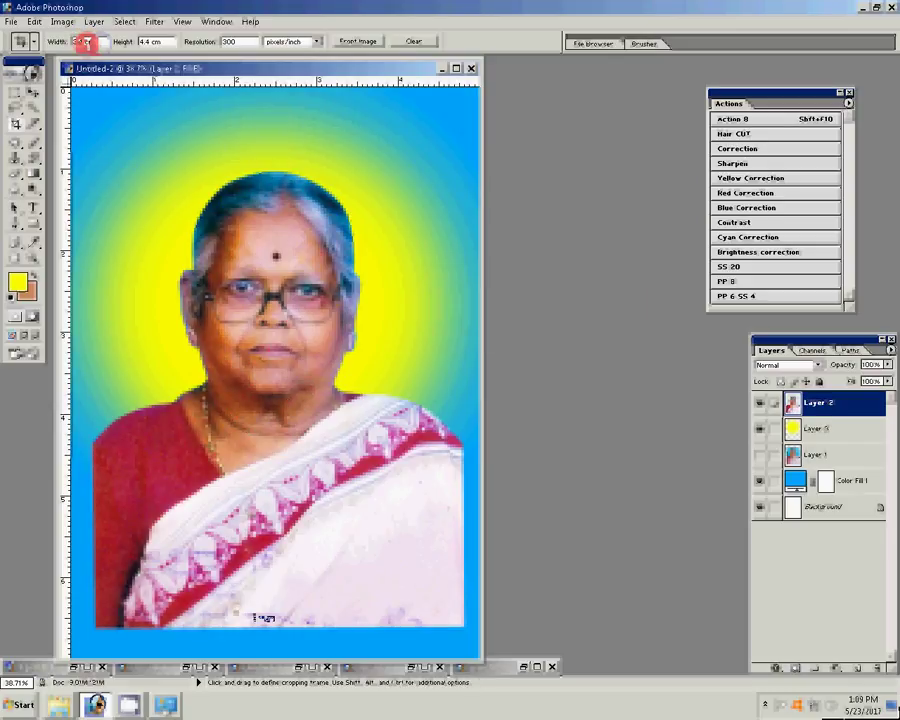
{"action": "type", "text": "8"}
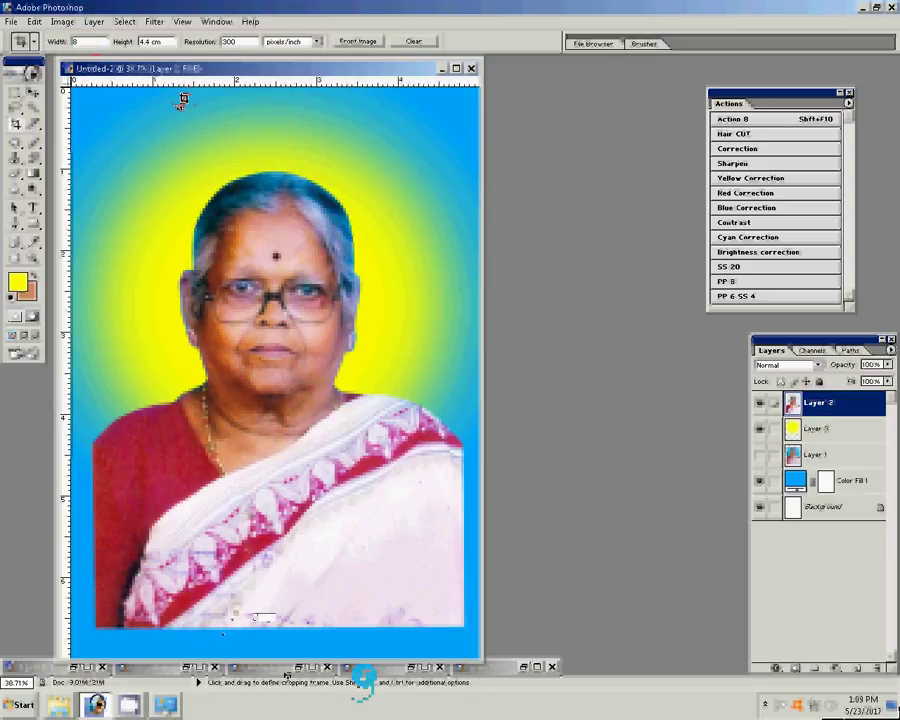
{"action": "left_click", "coordinate": [168, 49]}
{"action": "key", "text": "Tab"}
{"action": "type", "text": "1"}
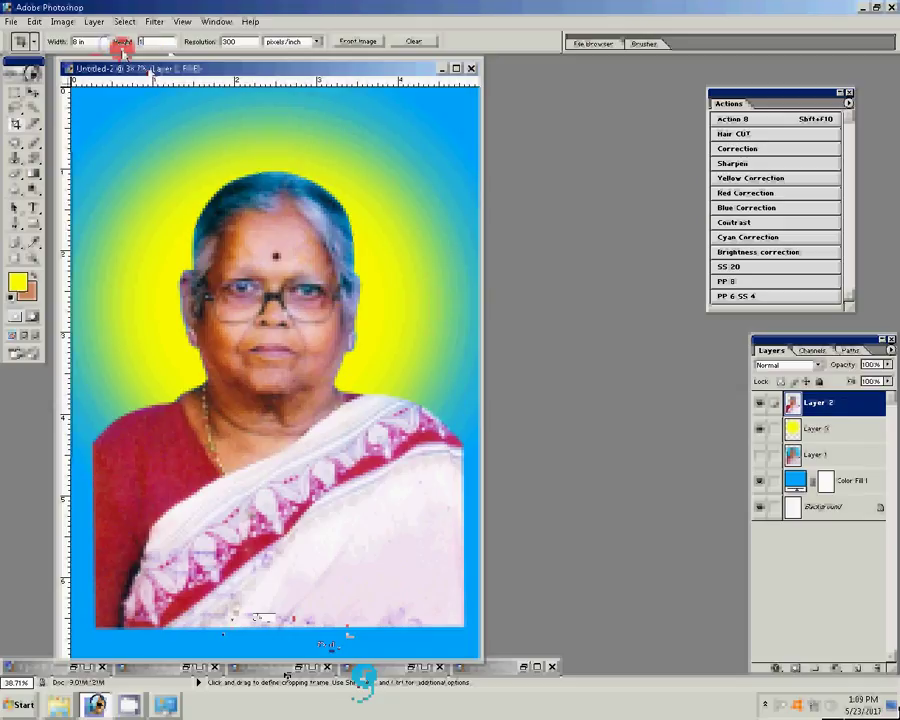
{"action": "type", "text": "2 in"}
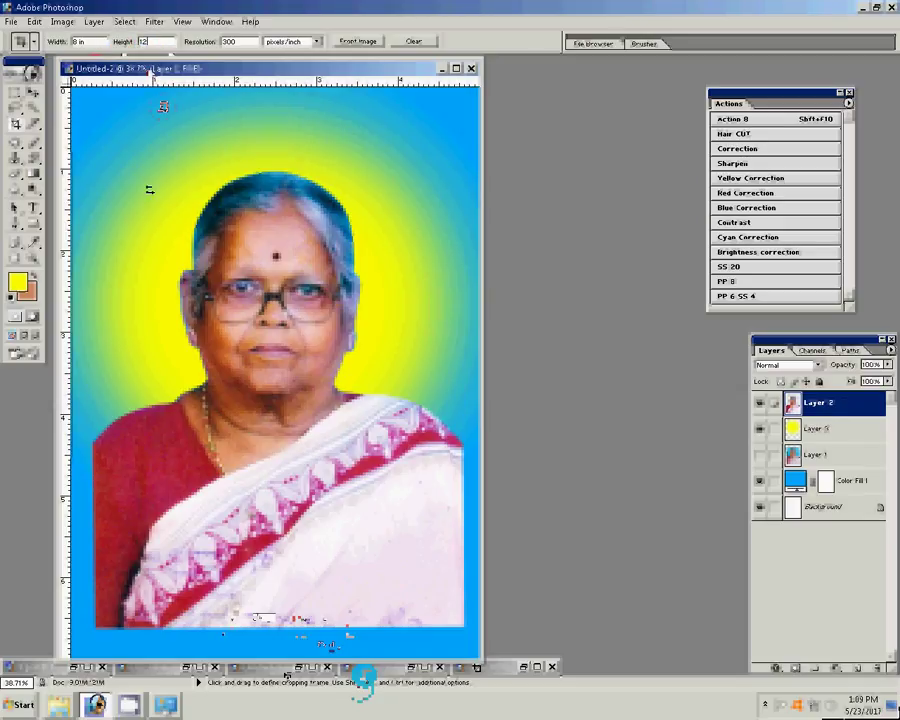
{"action": "mouse_move", "coordinate": [105, 143]}
{"action": "left_mouse_down"}
{"action": "mouse_move", "coordinate": [410, 464]}
{"action": "mouse_move", "coordinate": [428, 575]}
{"action": "left_mouse_up"}
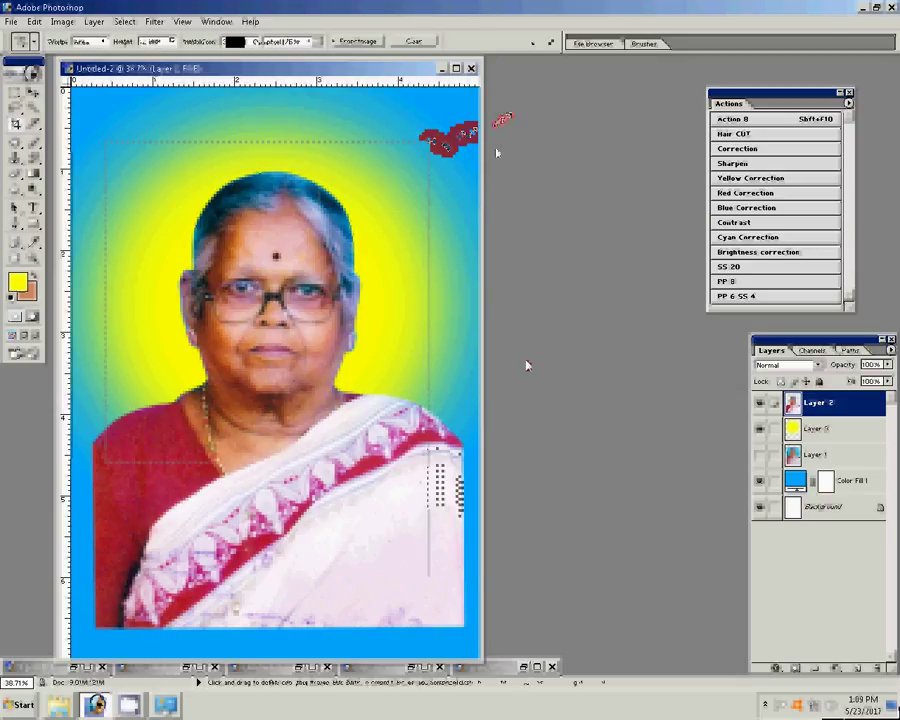
{"action": "key", "text": "Return"}
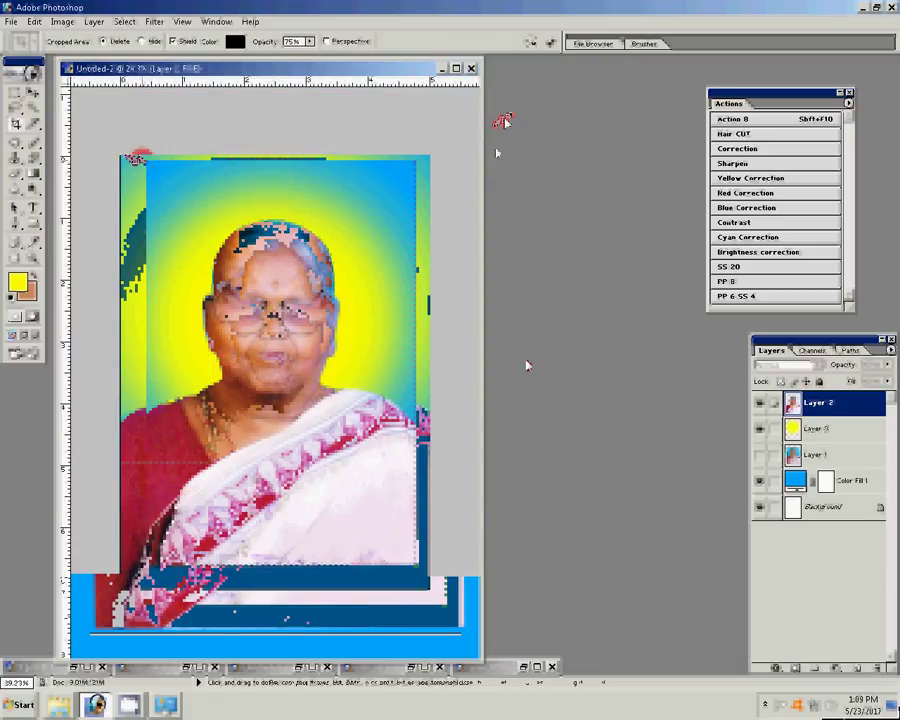
{"action": "left_click", "coordinate": [551, 40]}
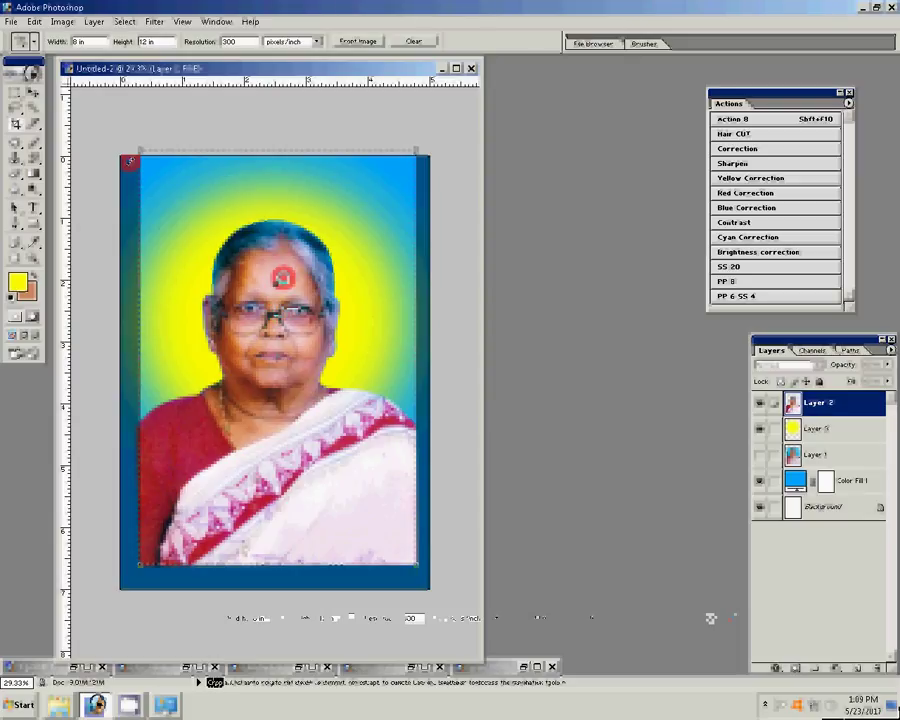
{"action": "key", "text": "Return"}
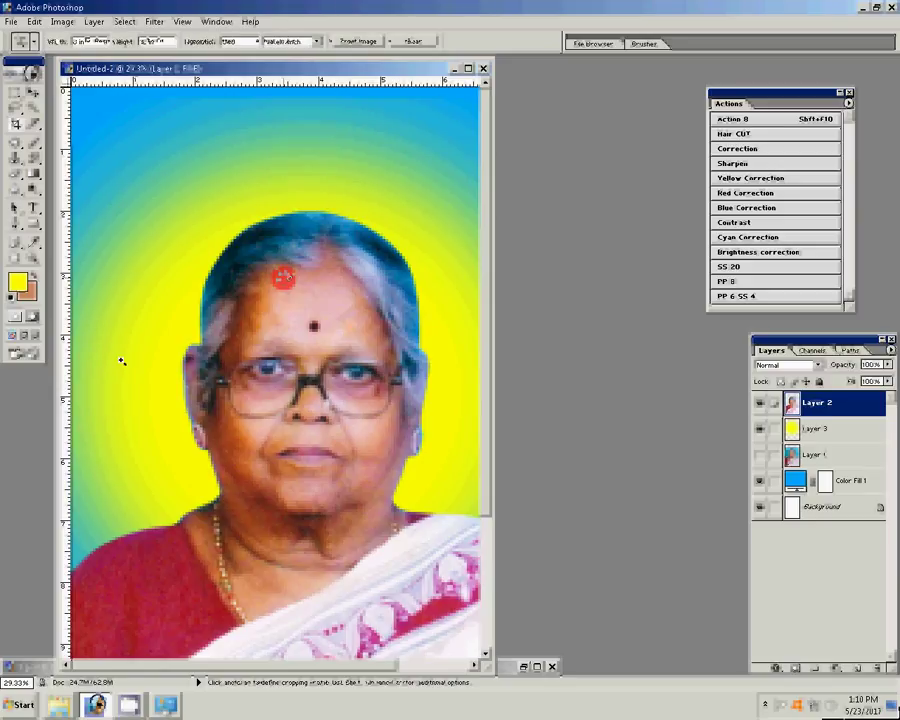
Step: Use the Zoom tool's Fit on Screen to show the whole cropped portrait
{"action": "key", "text": "z"}
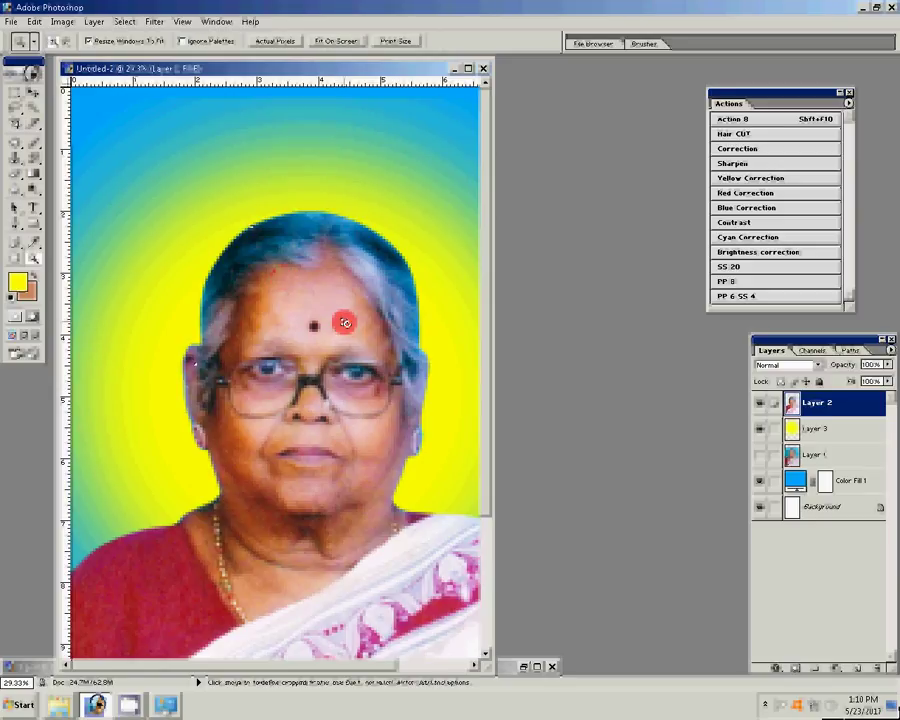
{"action": "right_click", "coordinate": [348, 326]}
{"action": "left_click", "coordinate": [358, 334]}
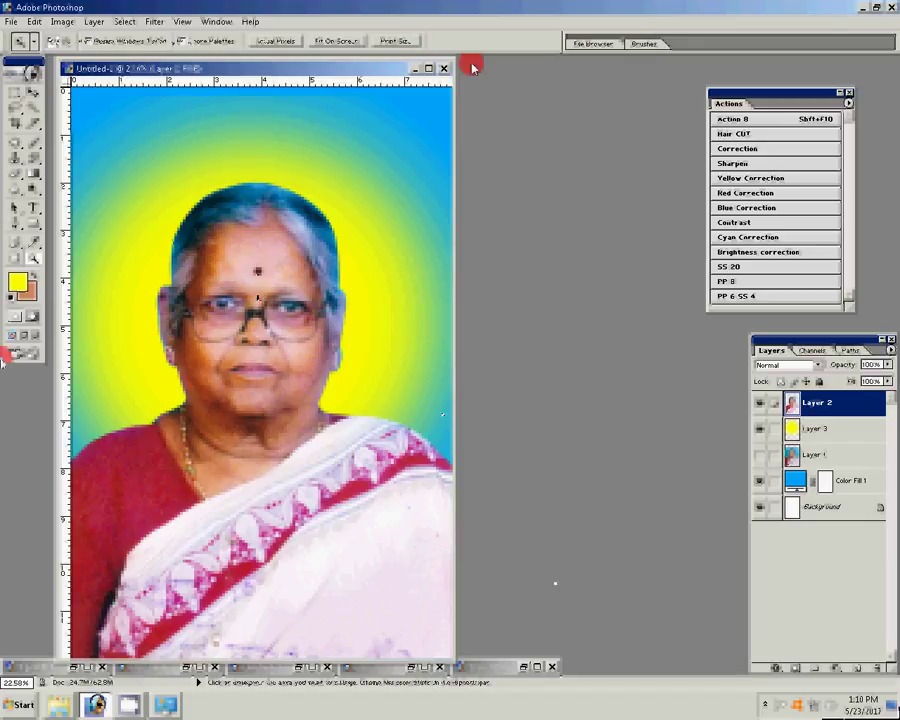
Step: Raise the portrait to expose blue at the bottom; move the yellow halo and scale it to 87%
{"action": "left_click_drag", "start_coordinate": [257, 295], "coordinate": [257, 270]}
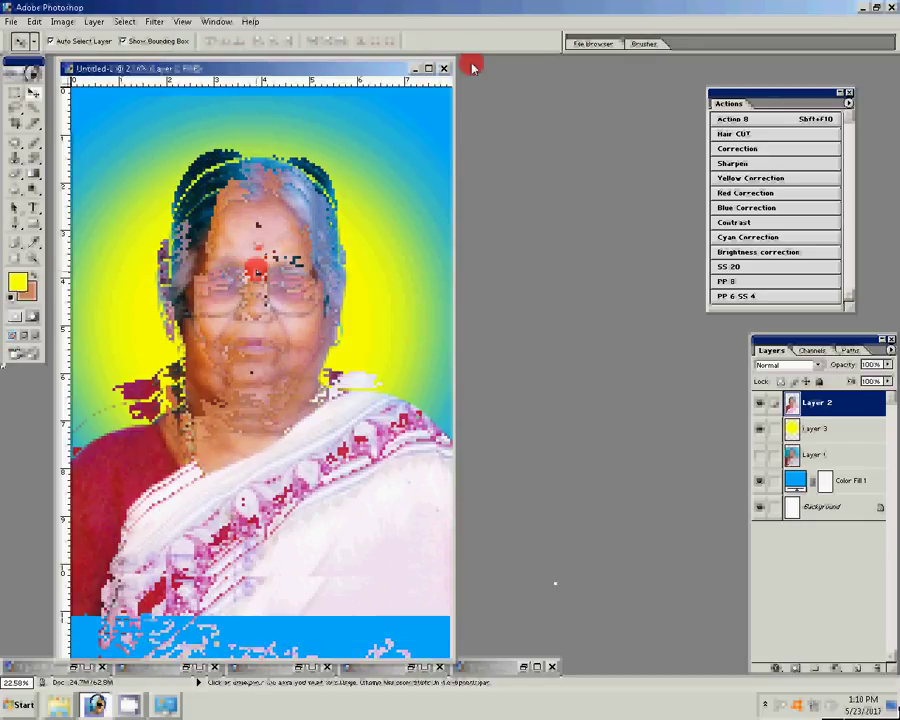
{"action": "left_click", "coordinate": [399, 320]}
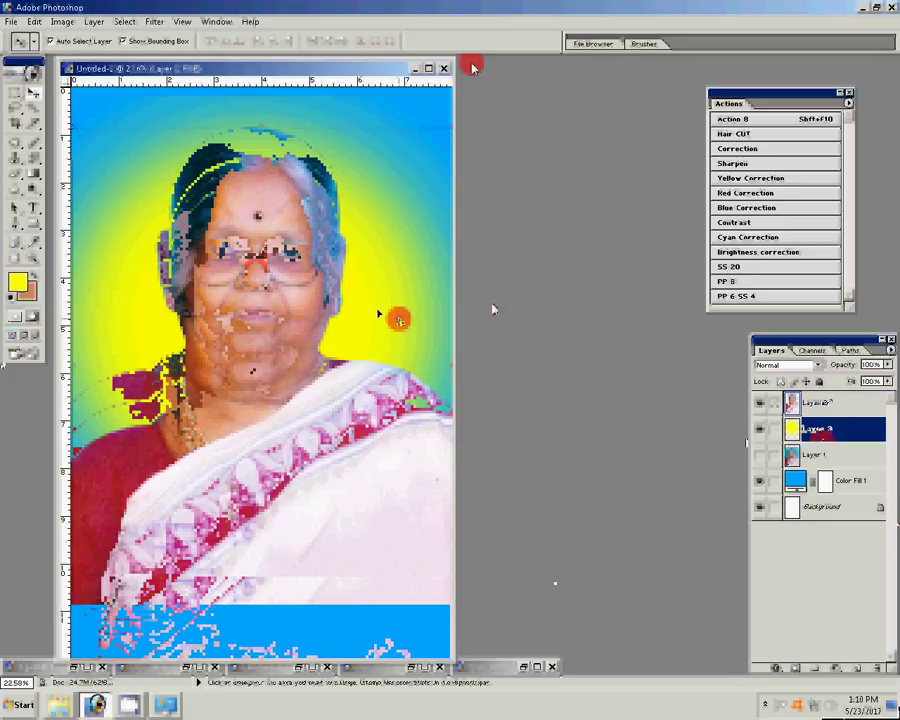
{"action": "left_click_drag", "start_coordinate": [398, 316], "coordinate": [378, 279]}
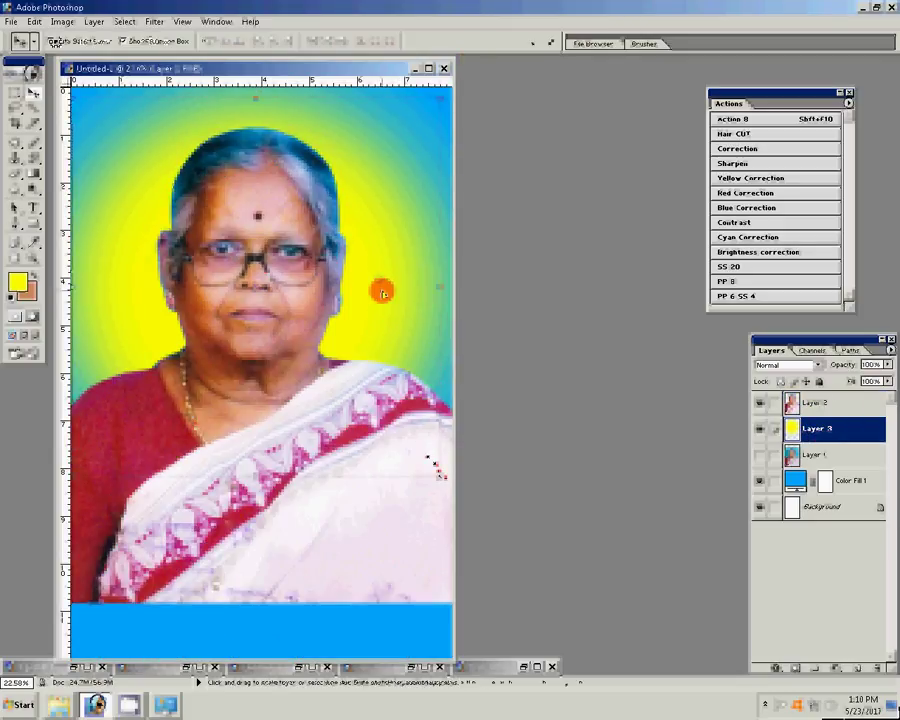
{"action": "key", "text": "ctrl+t"}
{"action": "left_click_drag", "start_coordinate": [460, 497], "coordinate": [420, 450]}
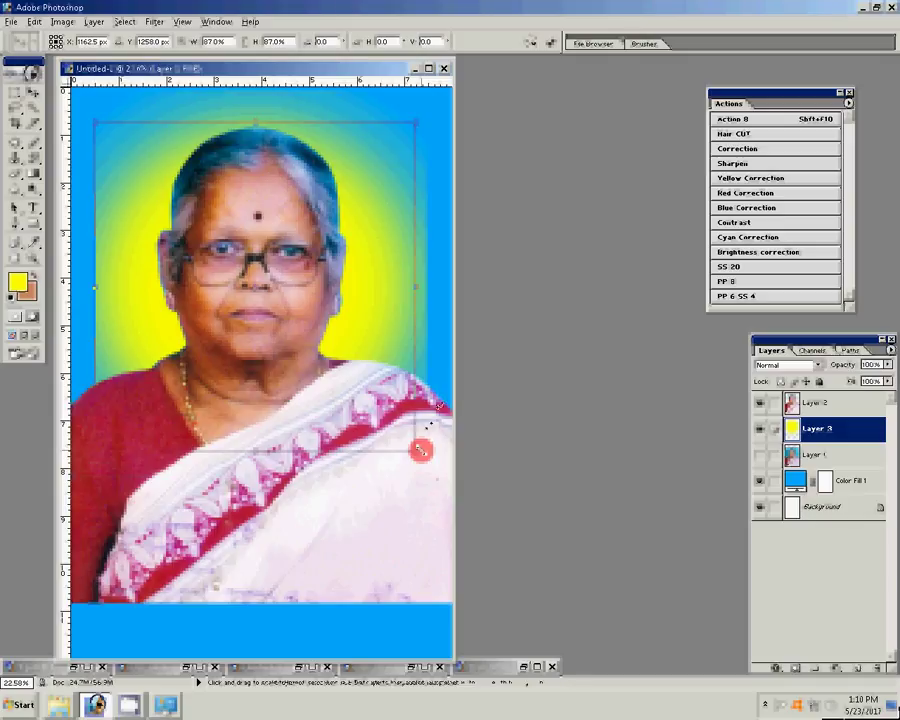
{"action": "key", "text": "Return"}
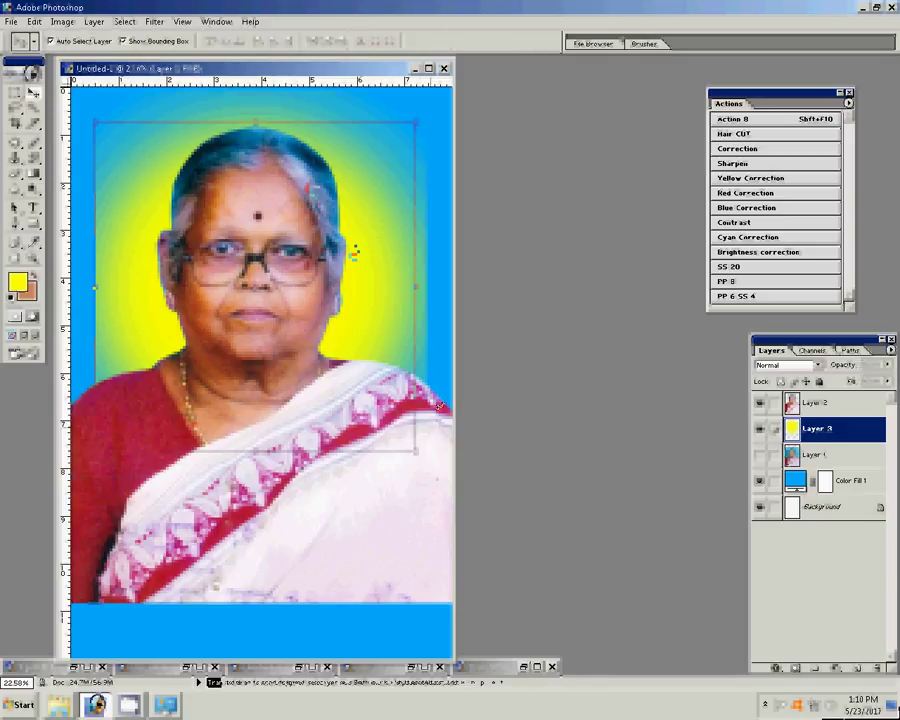
Step: Enlarge the yellow halo to about 122% and fine-tune its position
{"action": "left_click", "coordinate": [356, 258]}
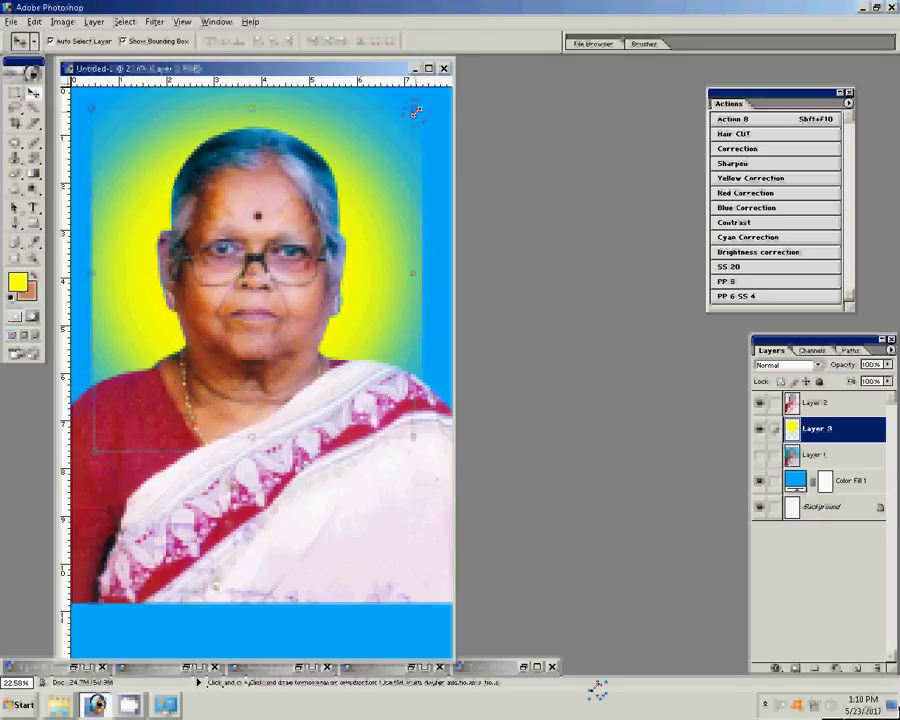
{"action": "key", "text": "ctrl+t"}
{"action": "left_click_drag", "start_coordinate": [437, 101], "coordinate": [460, 92]}
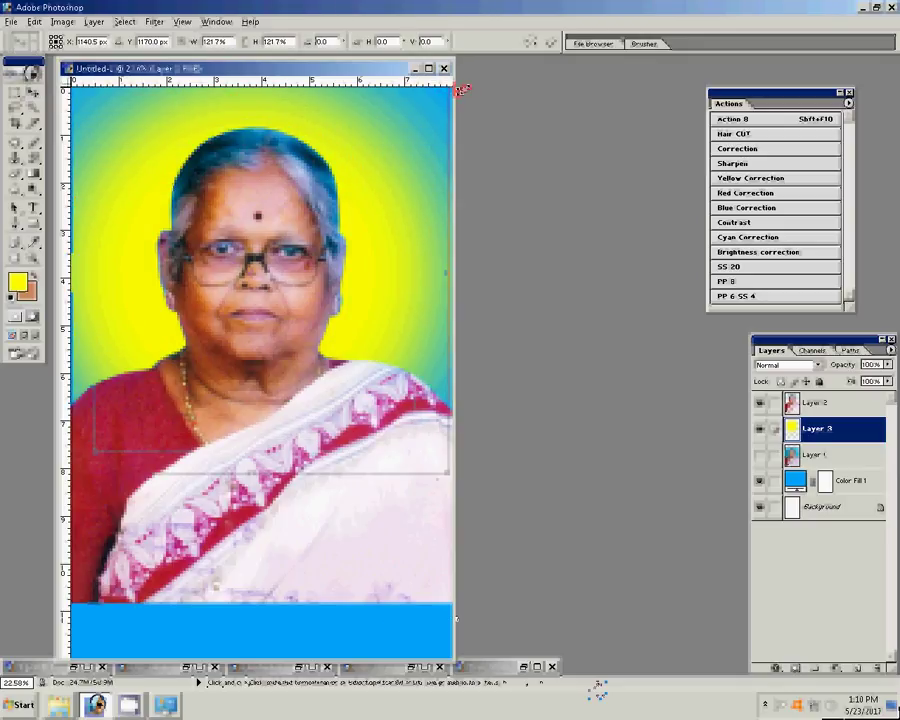
{"action": "key", "text": "Return"}
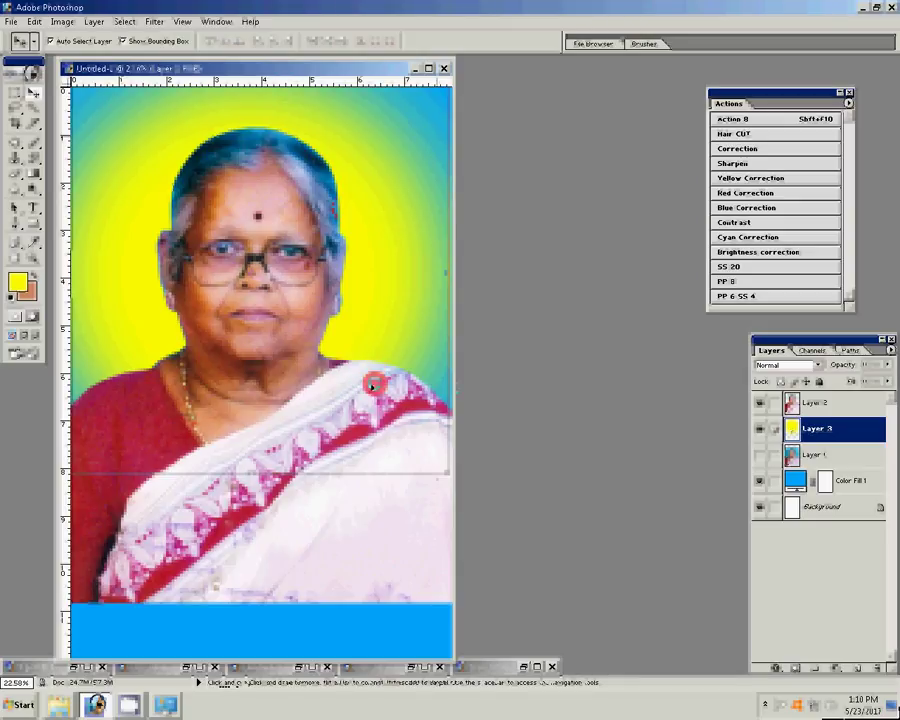
{"action": "left_click_drag", "start_coordinate": [373, 383], "coordinate": [369, 388]}
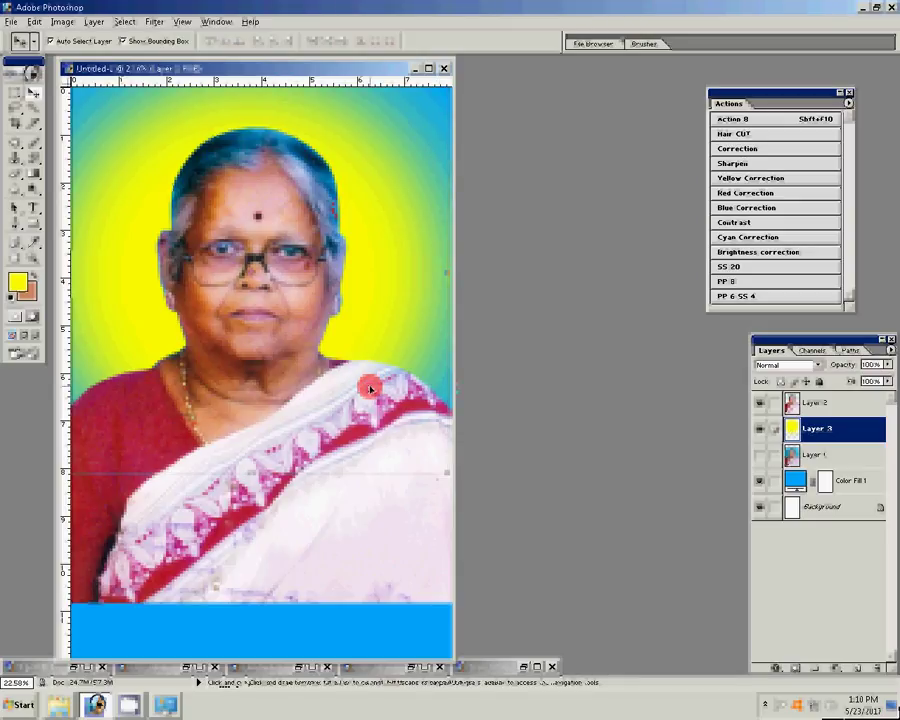
{"action": "left_click", "coordinate": [372, 383]}
{"action": "left_click", "coordinate": [366, 367]}
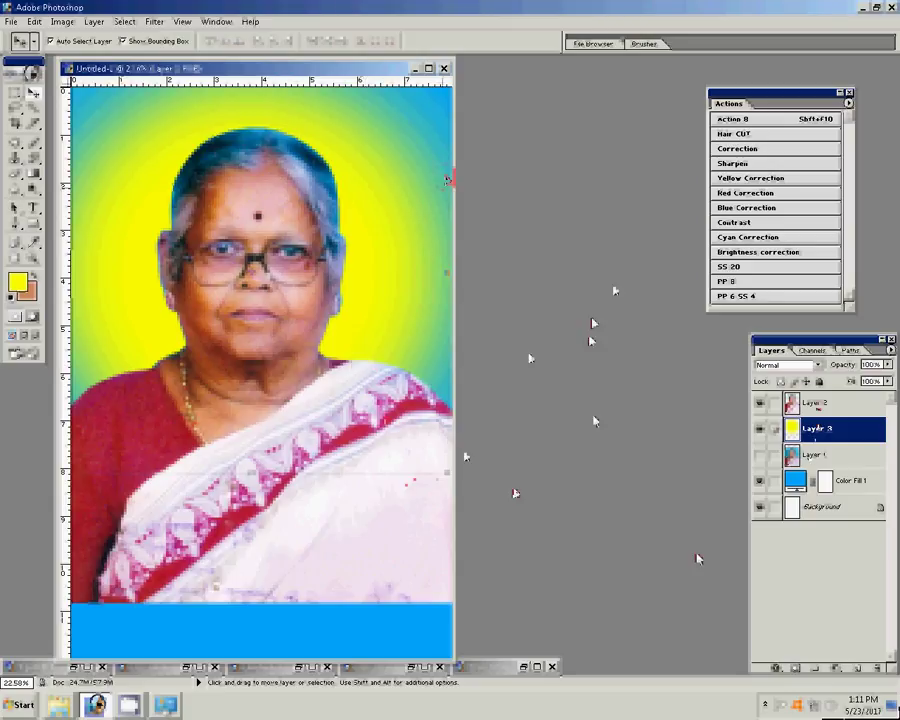
Step: Duplicate the Layer 2 portrait and reselect the original Layer 2
{"action": "left_click", "coordinate": [815, 403]}
{"action": "key", "text": "ctrl+j"}
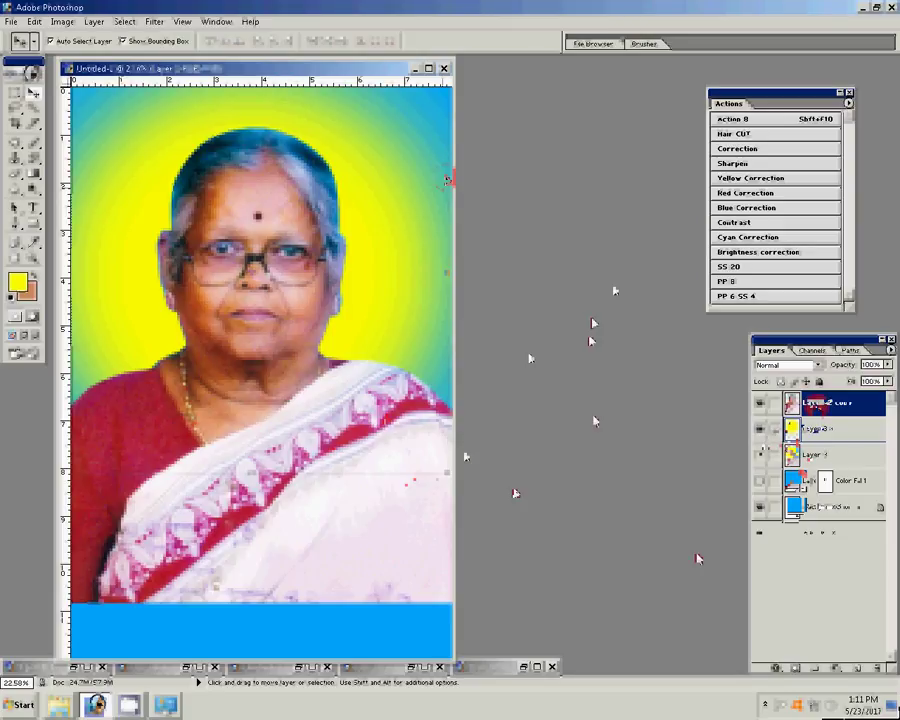
{"action": "left_click", "coordinate": [807, 437]}
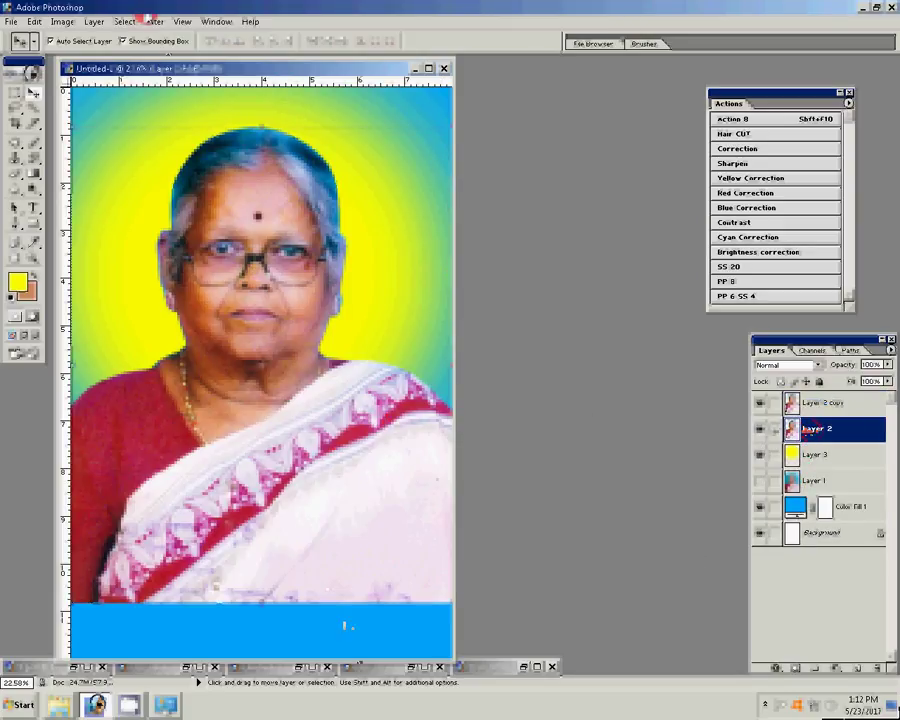
Step: Run the Magic Pro grain-smoothing filter on Layer 2 with Graininess 95, sampling the photo
{"action": "left_click", "coordinate": [150, 21]}
{"action": "mouse_move", "coordinate": [215, 323]}
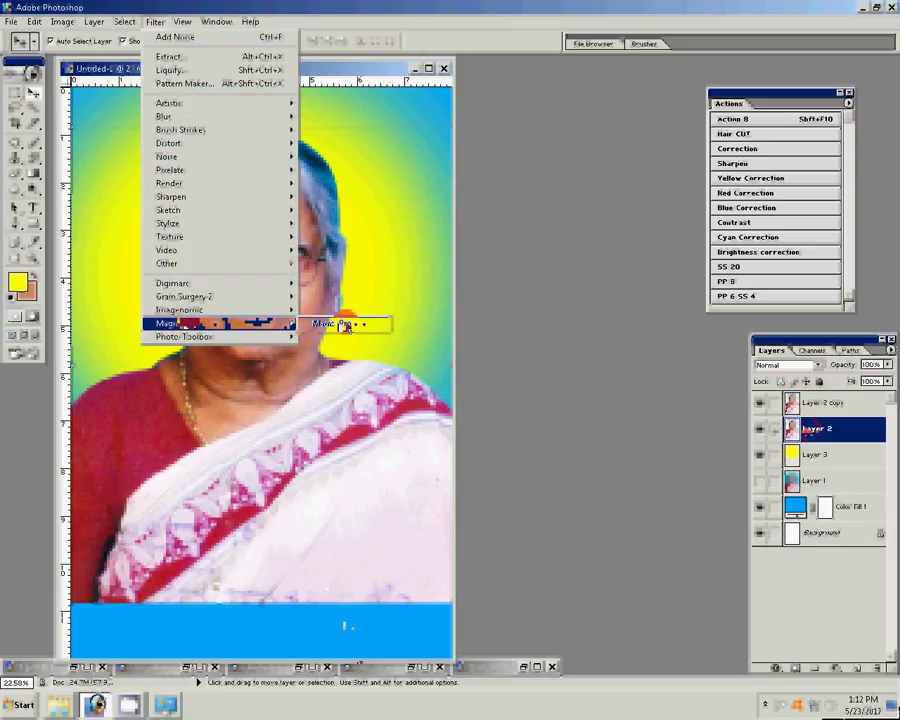
{"action": "left_click", "coordinate": [343, 324]}
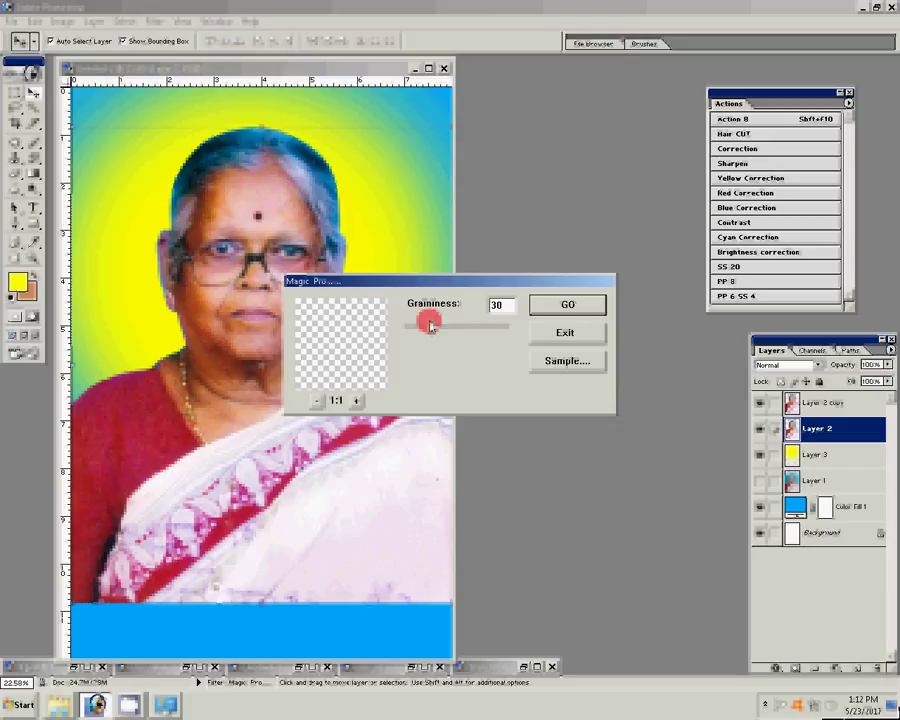
{"action": "left_click_drag", "start_coordinate": [430, 326], "coordinate": [485, 328]}
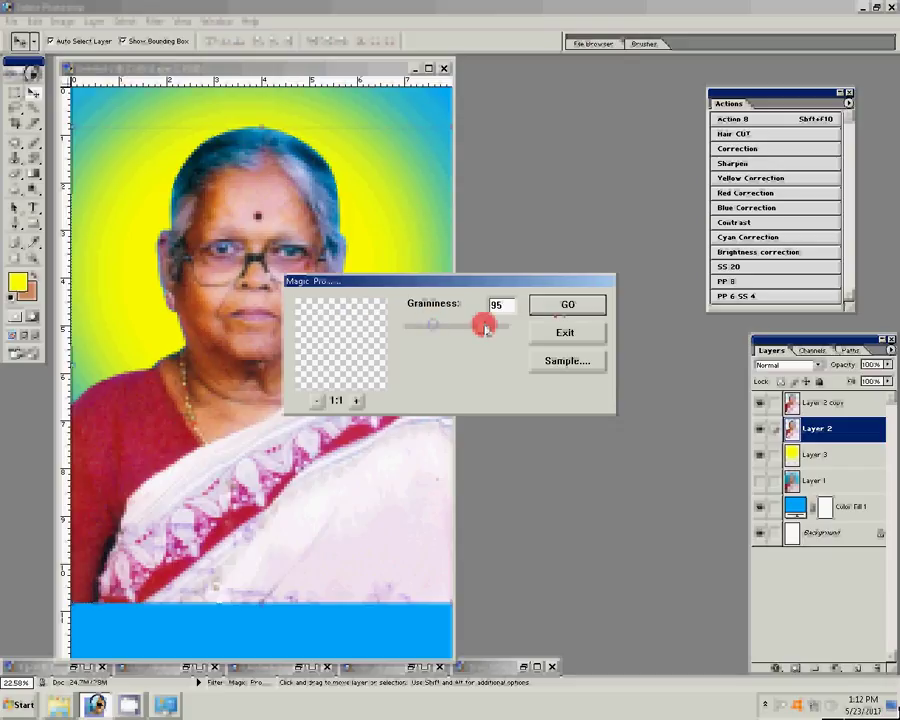
{"action": "left_click", "coordinate": [501, 296]}
{"action": "key", "text": "Up"}
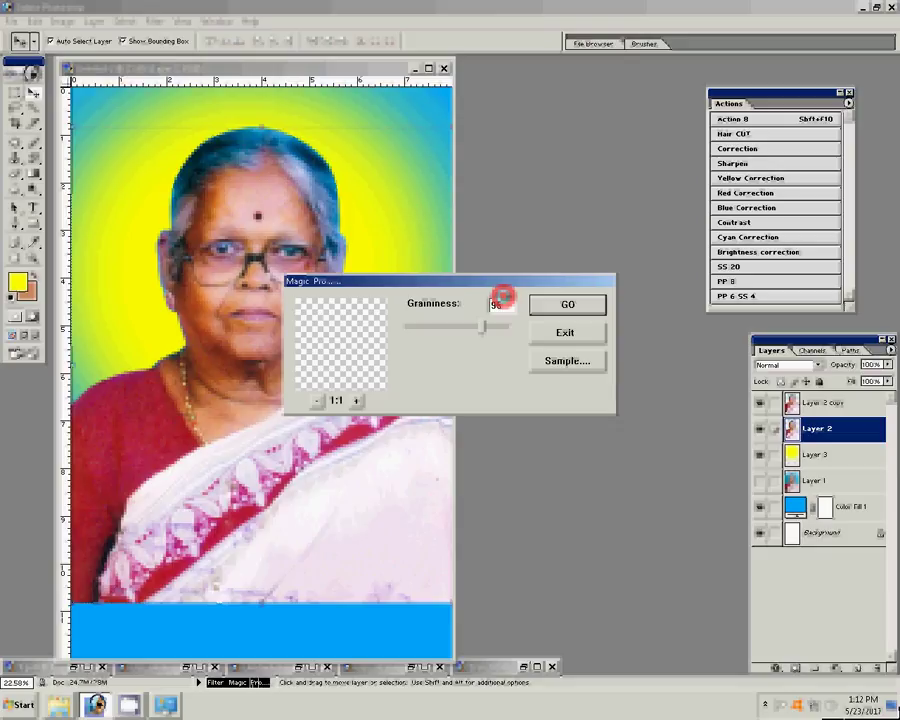
{"action": "type", "text": "5"}
{"action": "left_click", "coordinate": [567, 360]}
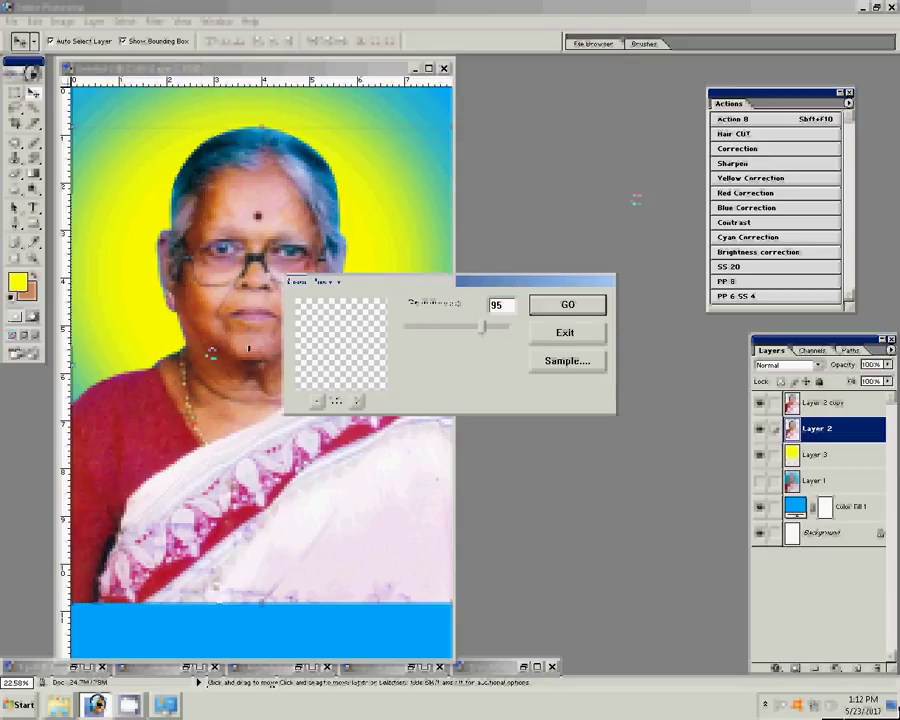
{"action": "left_click", "coordinate": [211, 350]}
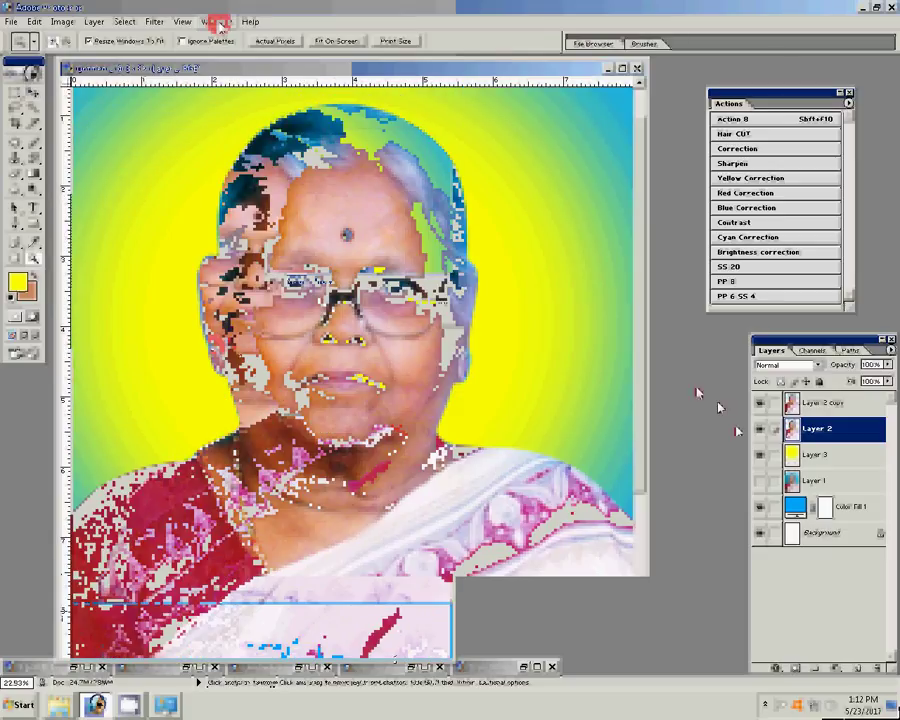
Step: Apply 1.5% Uniform Monochromatic Add Noise to Layer 2, then zoom in on her face
{"action": "left_click", "coordinate": [152, 21]}
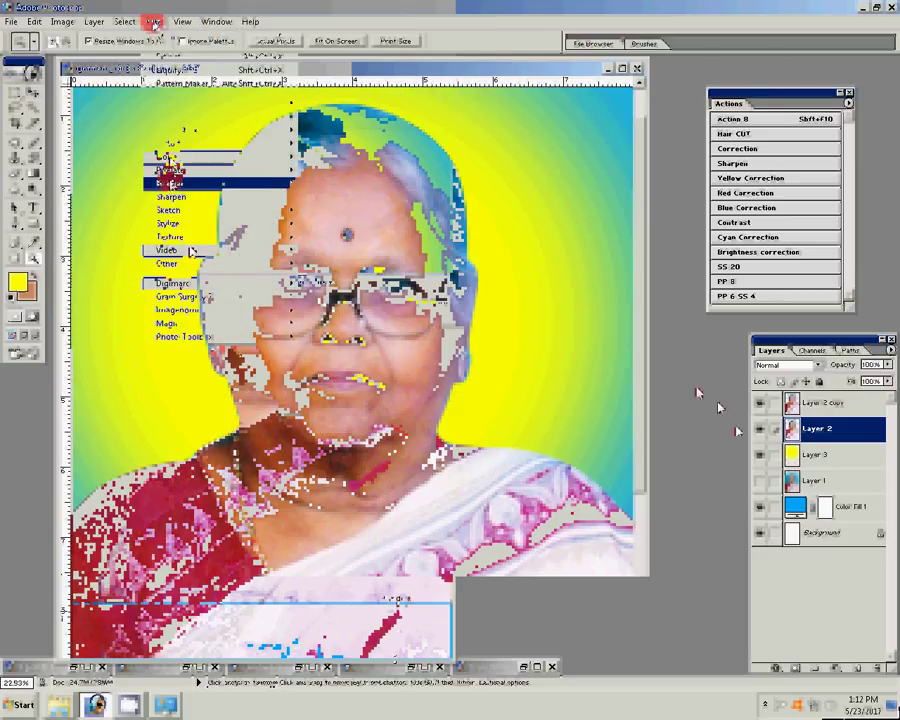
{"action": "left_click", "coordinate": [172, 183]}
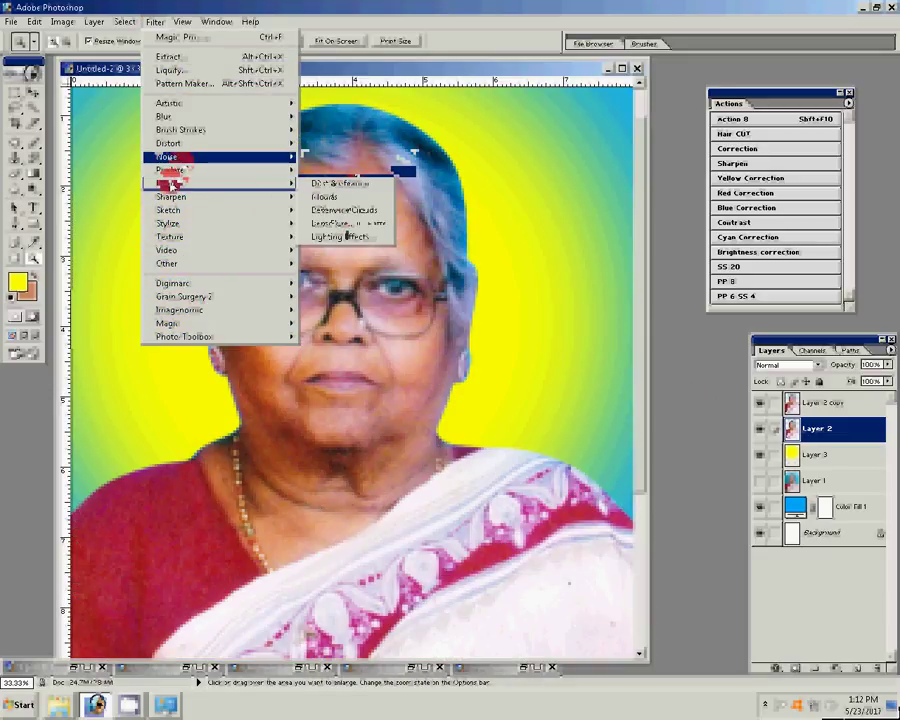
{"action": "left_click", "coordinate": [344, 157]}
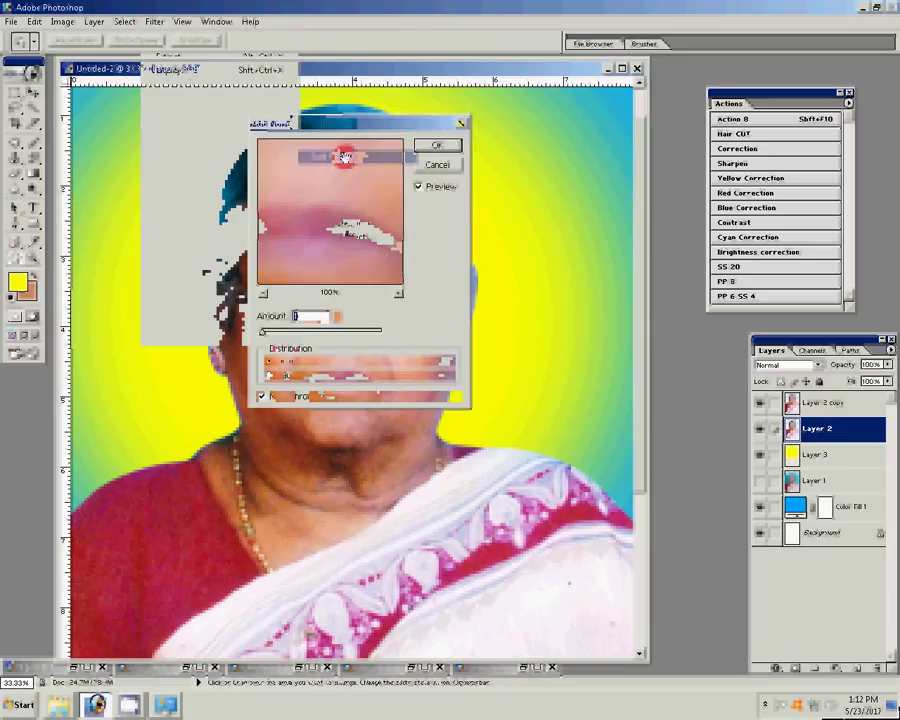
{"action": "left_click", "coordinate": [276, 331]}
{"action": "type", "text": ".5"}
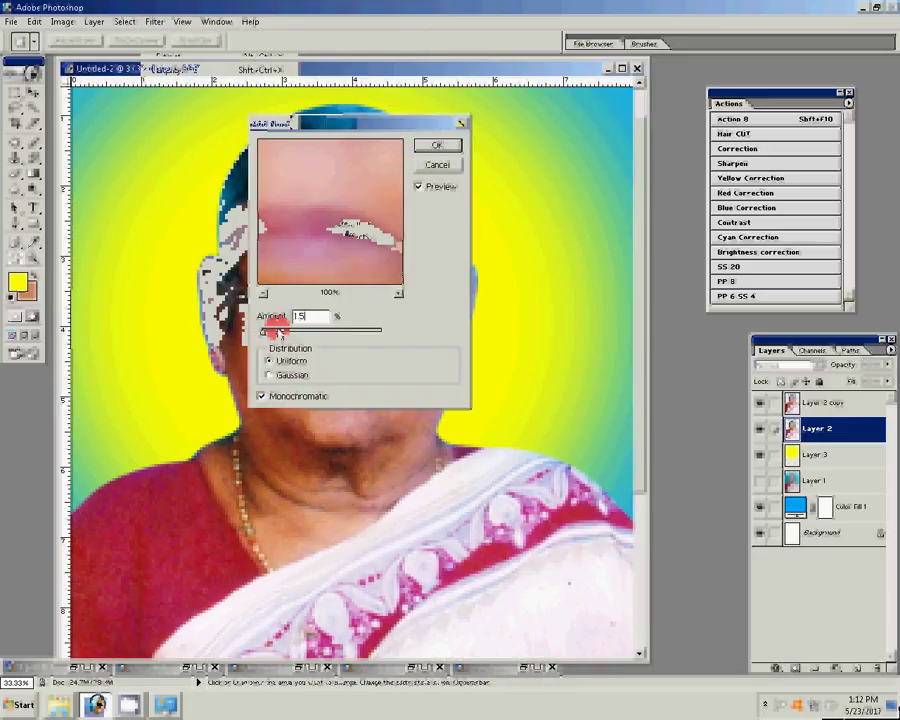
{"action": "left_click", "coordinate": [432, 147]}
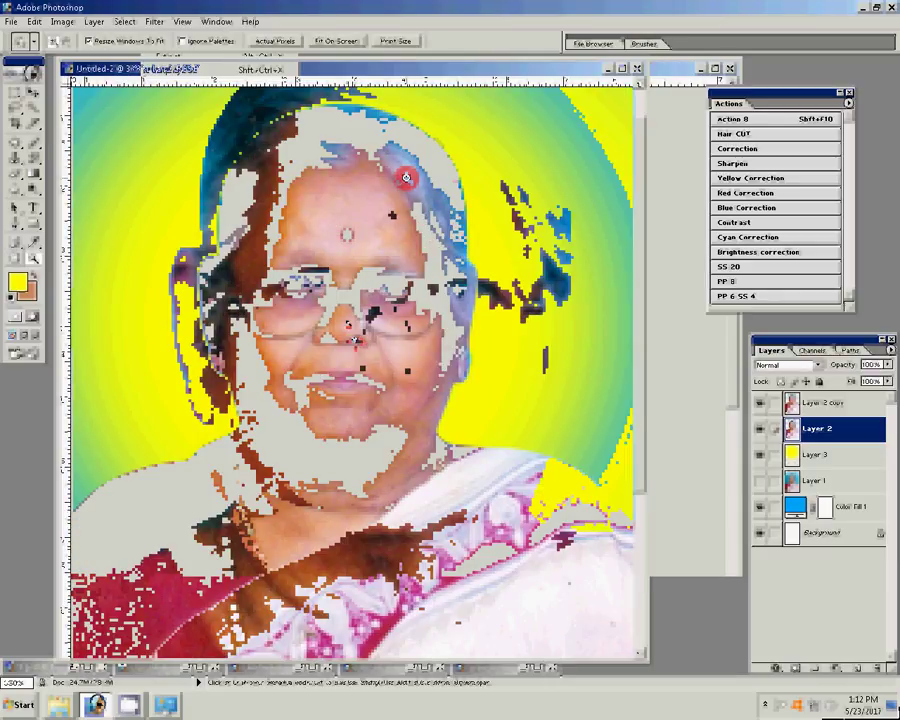
{"action": "left_click", "coordinate": [339, 322]}
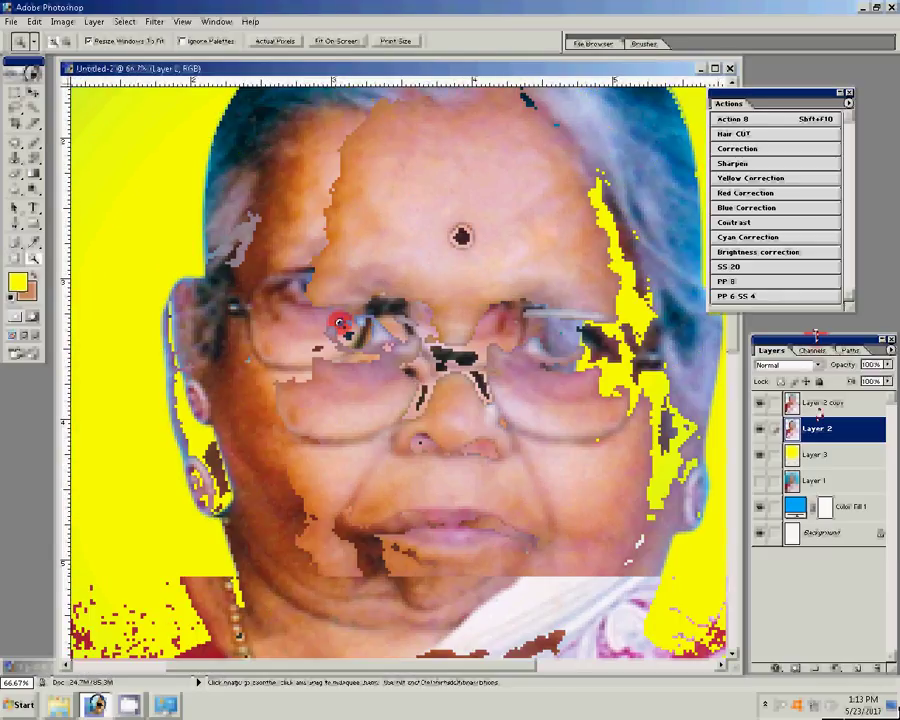
Step: Set up the Background Eraser at size 125 with Flow 77%
{"action": "key", "text": "b"}
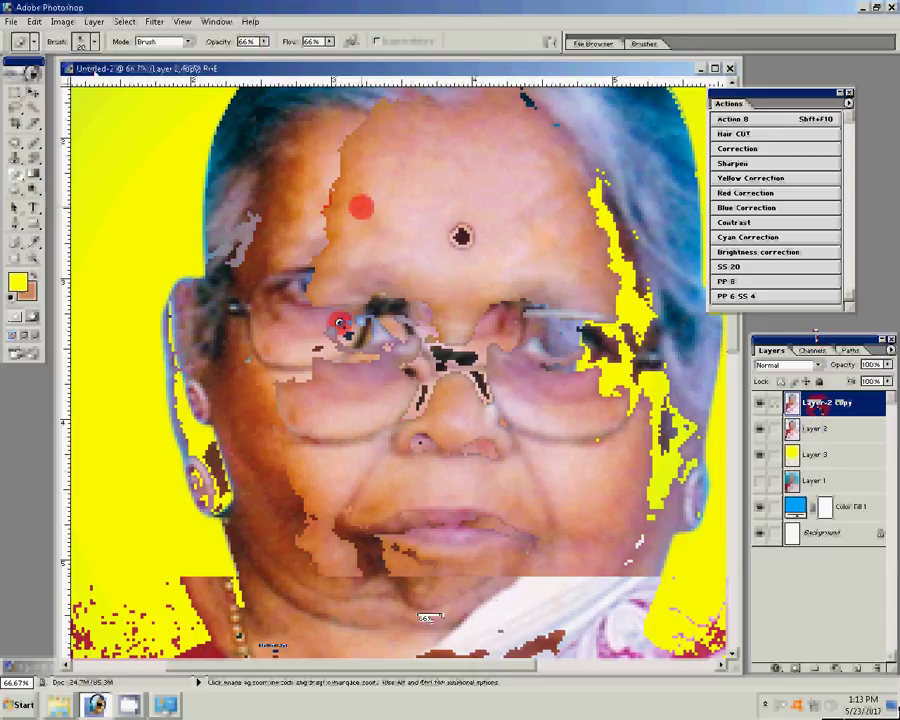
{"action": "key", "text": "bracketright"}
{"action": "key", "text": "bracketright"}
{"action": "key", "text": "bracketright"}
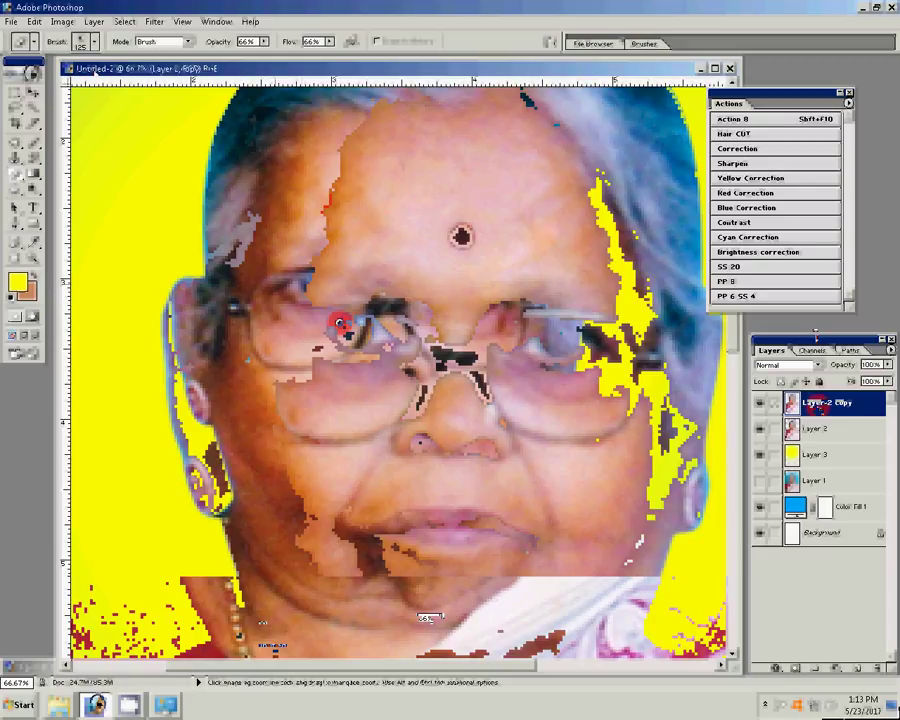
{"action": "left_click", "coordinate": [293, 247]}
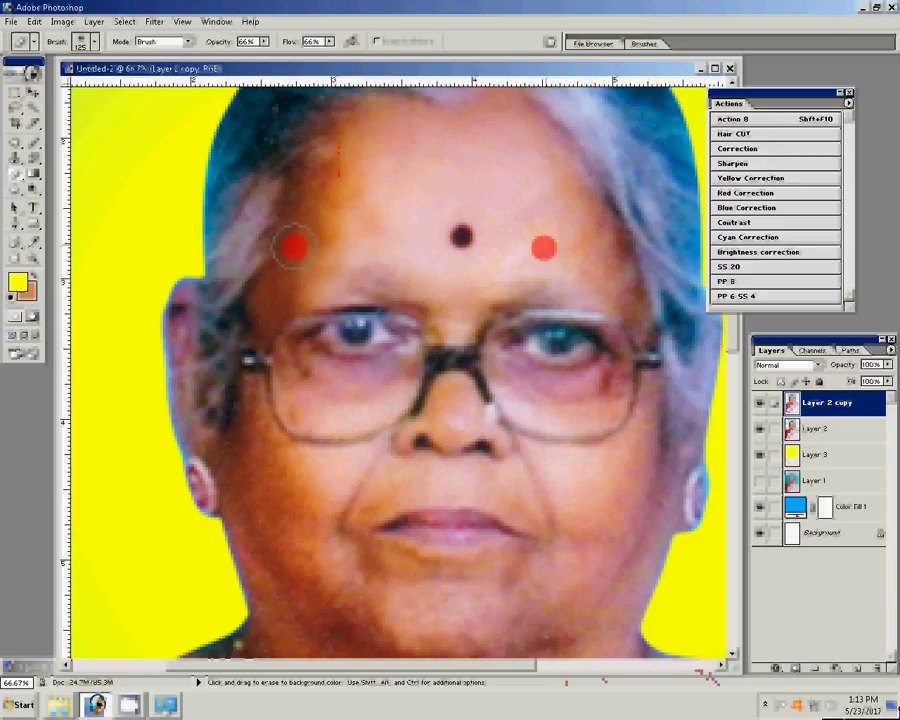
{"action": "scroll", "coordinate": [340, 280], "scroll_direction": "down", "scroll_amount": 5}
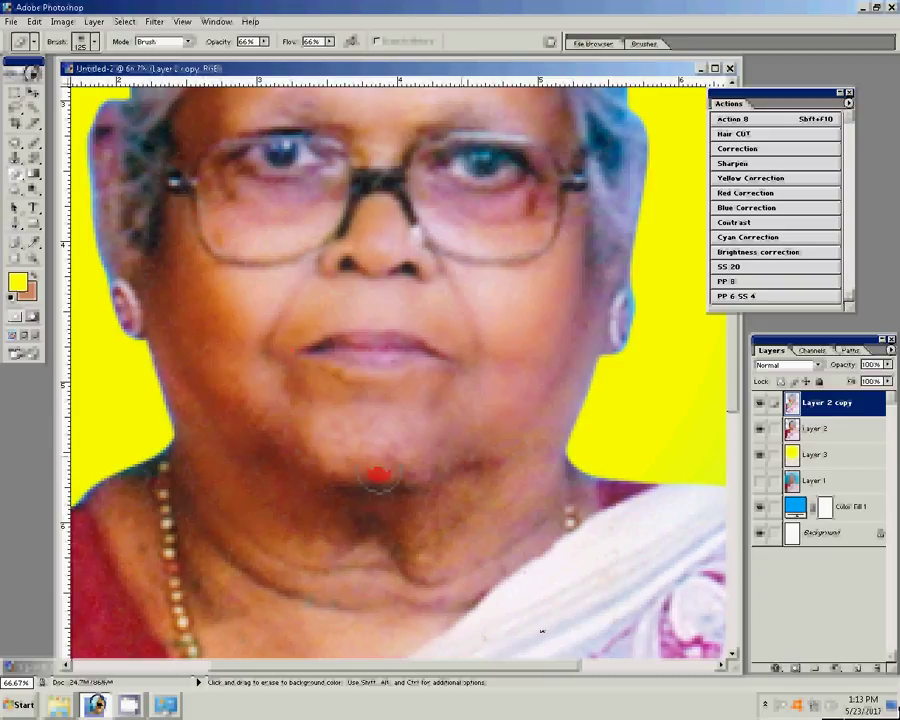
{"action": "left_click", "coordinate": [315, 41]}
{"action": "type", "text": "77"}
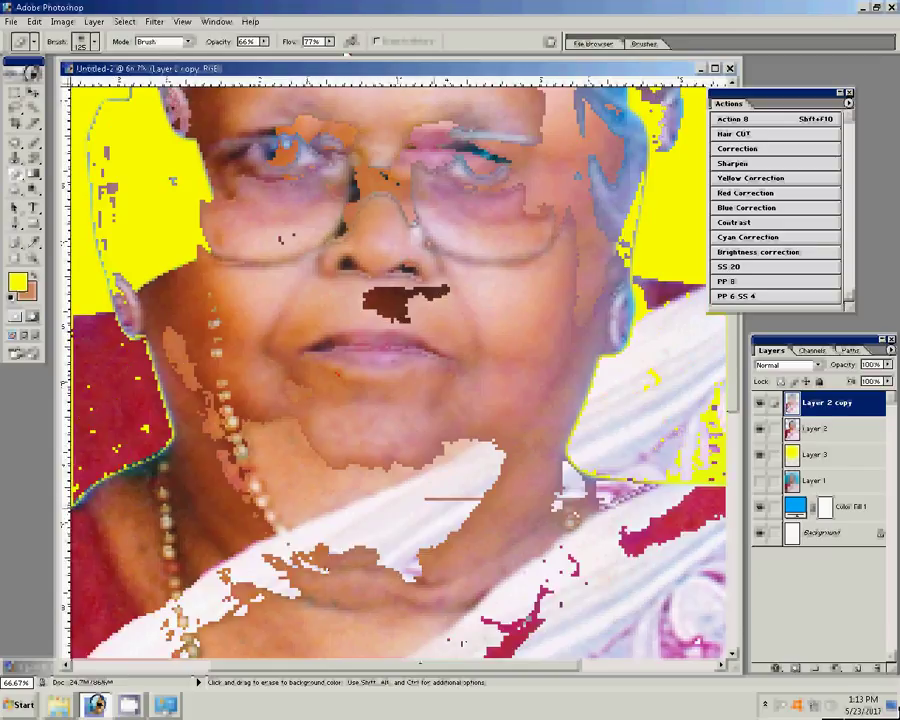
Step: Erase stray background around the face and neck, then shrink the eraser
{"action": "scroll", "coordinate": [372, 458], "scroll_direction": "down", "scroll_amount": 3}
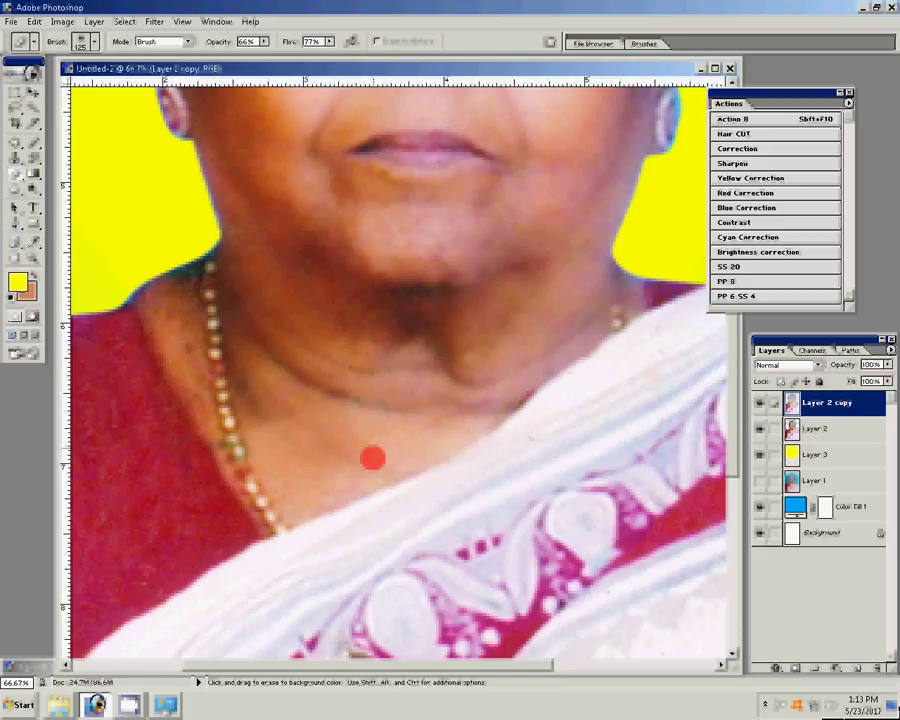
{"action": "left_click", "coordinate": [482, 401]}
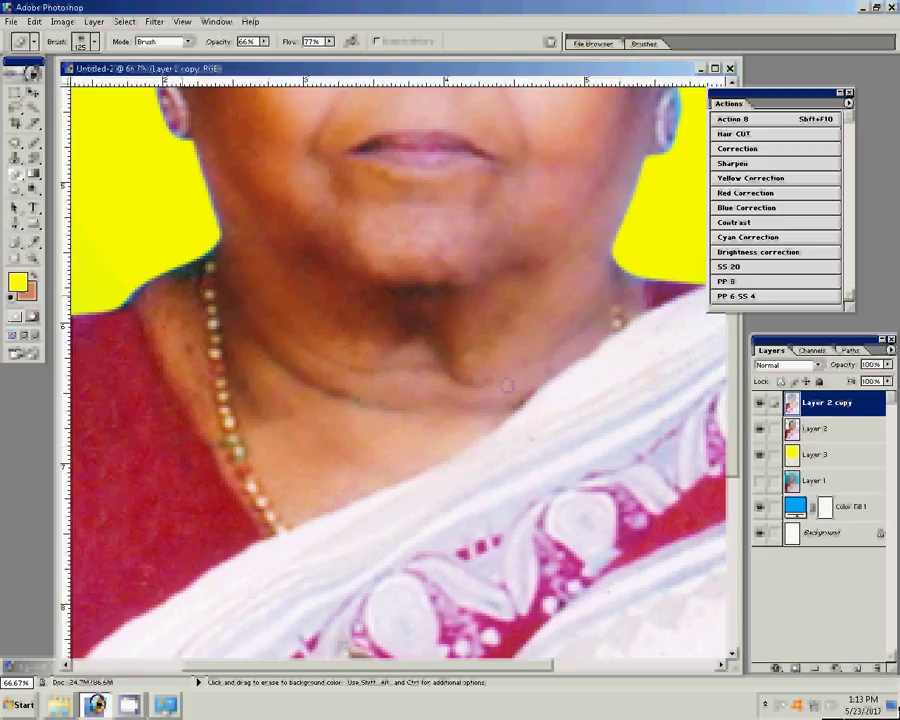
{"action": "left_click", "coordinate": [182, 368]}
{"action": "left_click", "coordinate": [430, 259]}
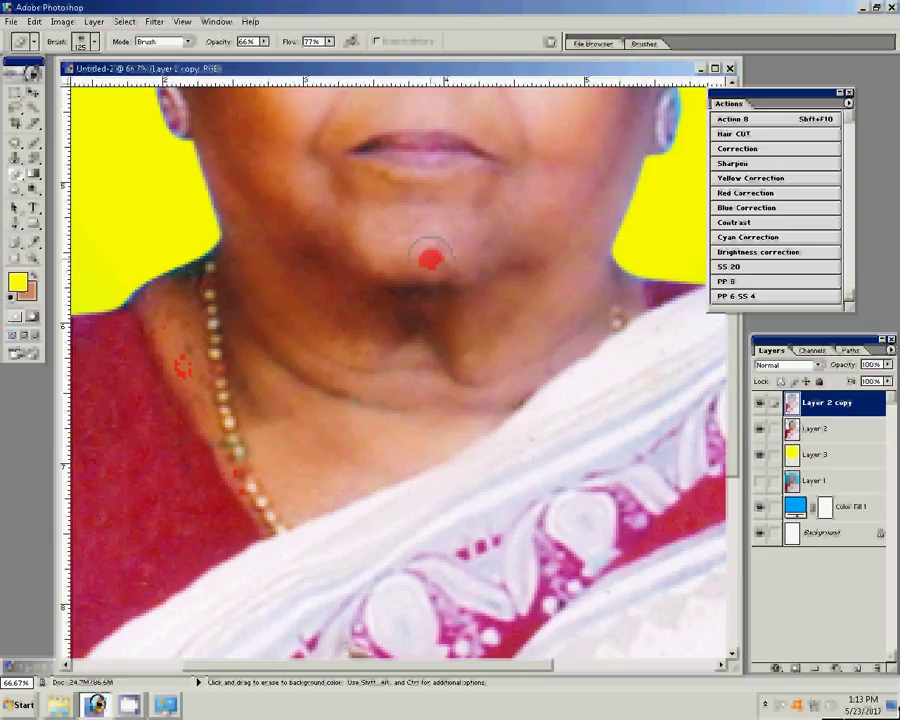
{"action": "left_click", "coordinate": [379, 179]}
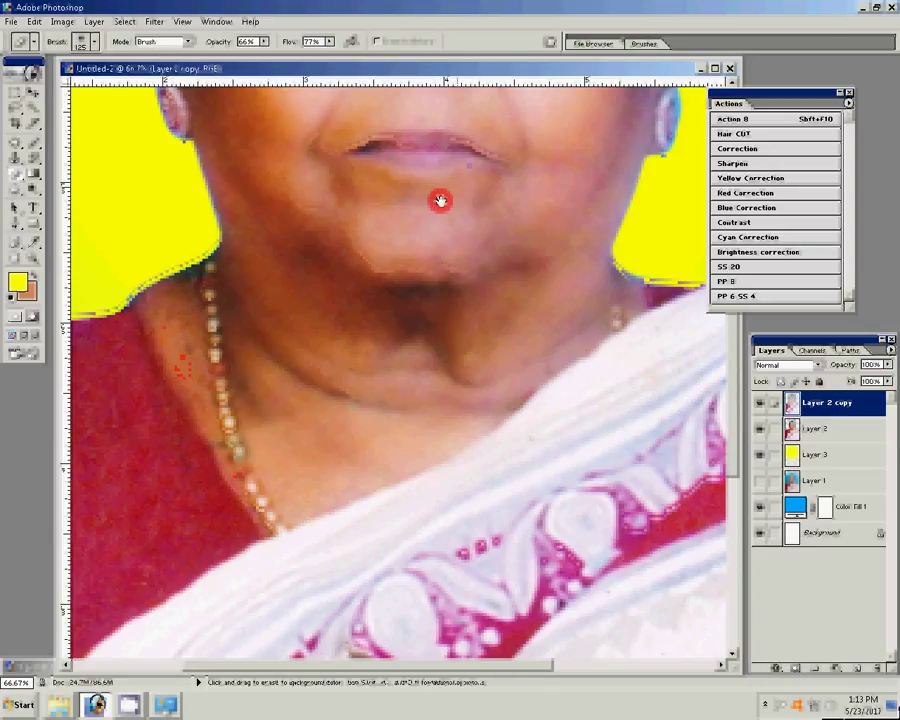
{"action": "left_click_drag", "start_coordinate": [440, 199], "coordinate": [476, 331]}
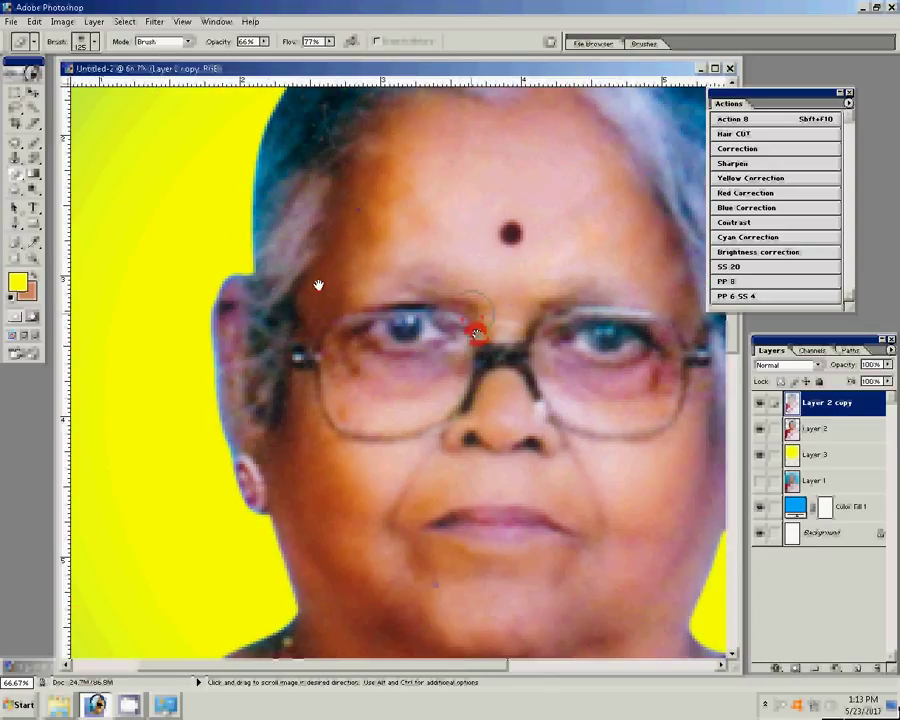
{"action": "left_click_drag", "start_coordinate": [317, 283], "coordinate": [256, 387]}
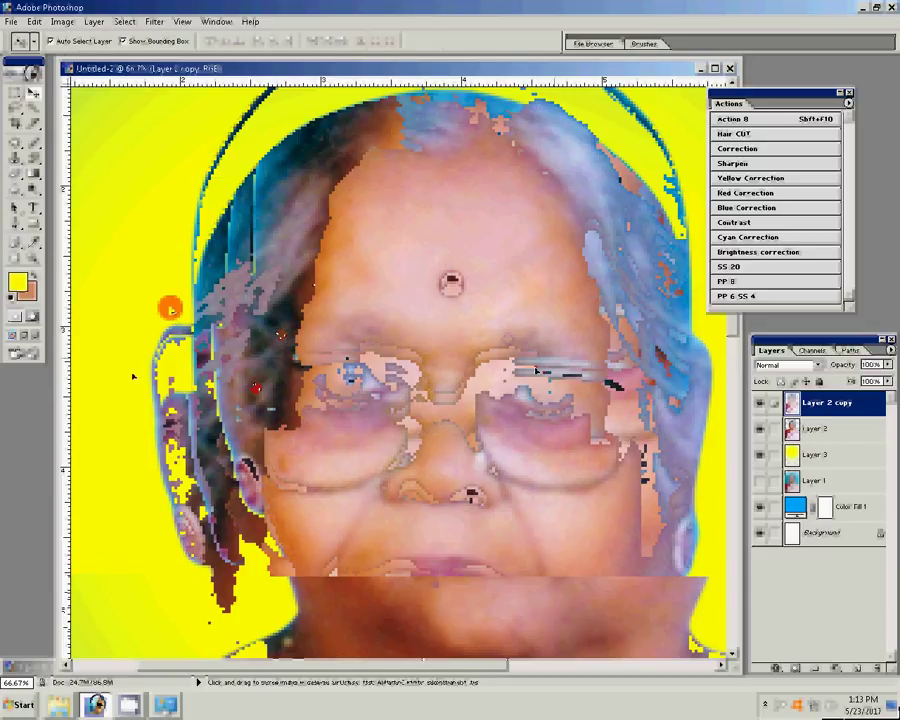
{"action": "key", "text": "b"}
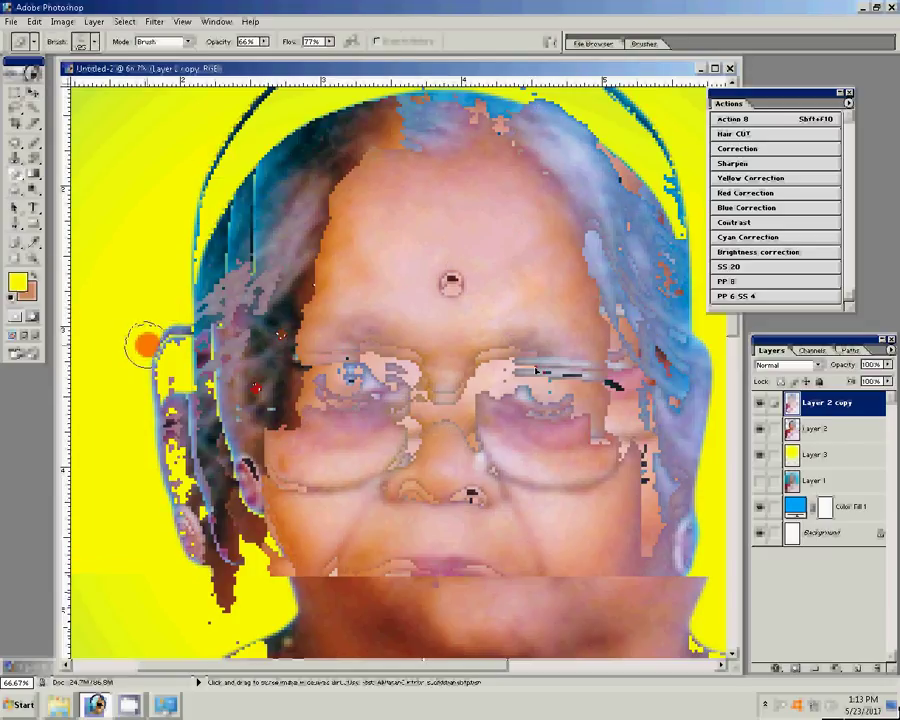
{"action": "key", "text": "bracketleft"}
{"action": "key", "text": "bracketleft"}
{"action": "key", "text": "bracketleft"}
{"action": "key", "text": "bracketleft"}
{"action": "key", "text": "bracketleft"}
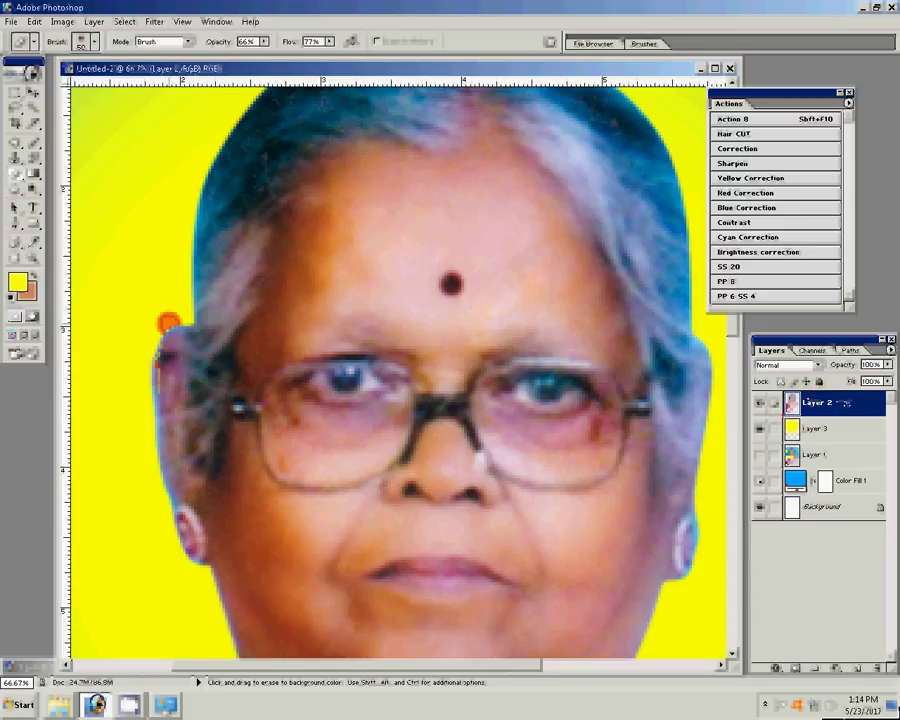
Step: Erase the remaining background along the face and hair edges at 100% opacity
{"action": "left_click", "coordinate": [265, 43]}
{"action": "left_click_drag", "start_coordinate": [265, 47], "coordinate": [306, 49]}
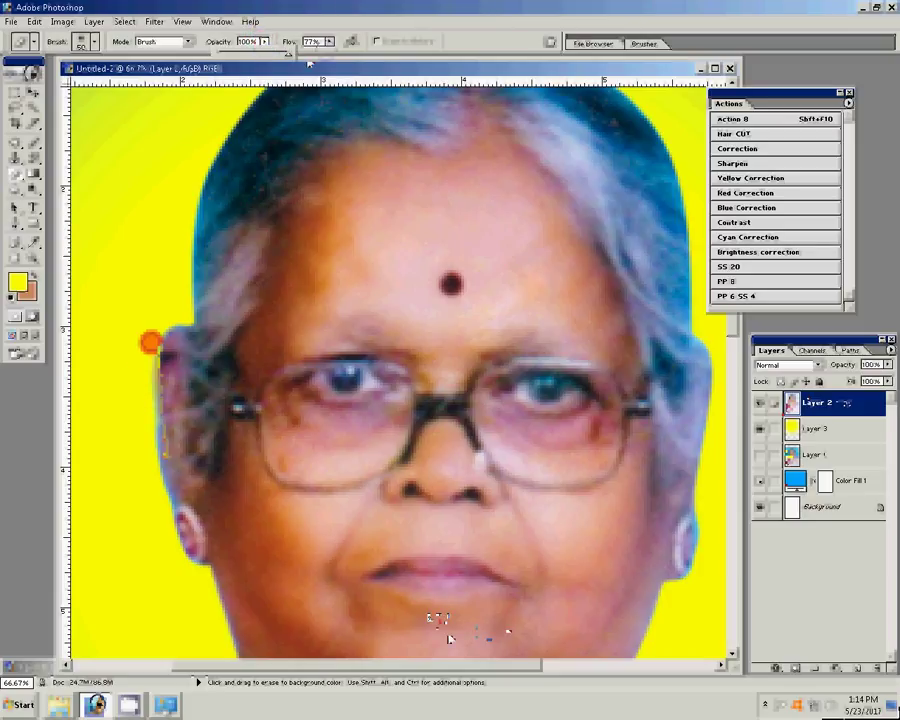
{"action": "scroll", "coordinate": [150, 342], "scroll_direction": "down", "scroll_amount": 5}
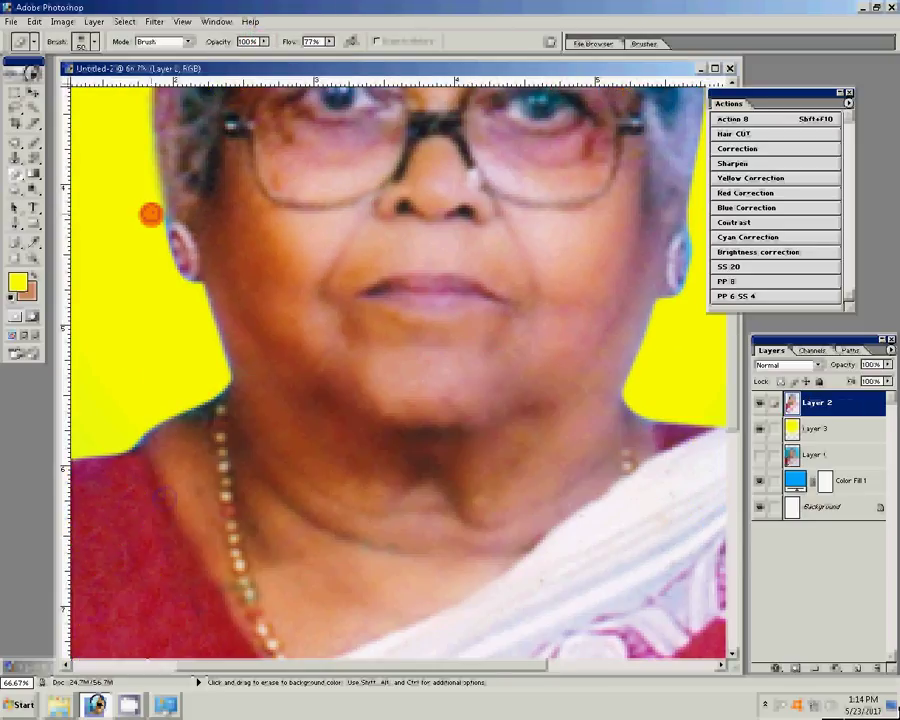
{"action": "mouse_move", "coordinate": [150, 214]}
{"action": "left_mouse_down"}
{"action": "mouse_move", "coordinate": [154, 208]}
{"action": "mouse_move", "coordinate": [160, 250]}
{"action": "mouse_move", "coordinate": [191, 290]}
{"action": "left_mouse_up"}
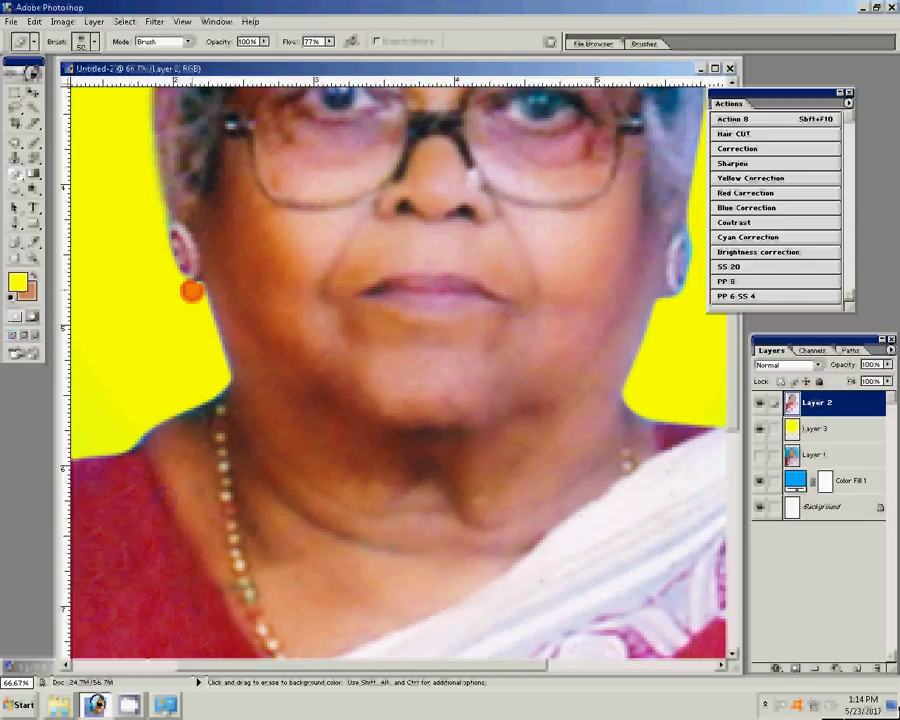
{"action": "left_click_drag", "start_coordinate": [571, 285], "coordinate": [316, 383]}
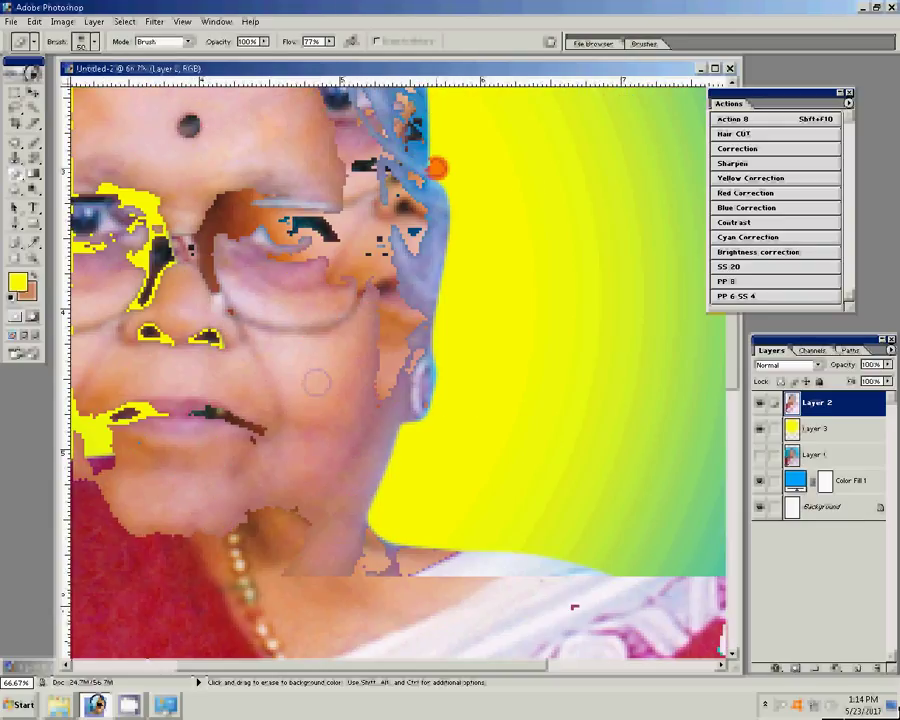
{"action": "mouse_move", "coordinate": [437, 168]}
{"action": "left_mouse_down"}
{"action": "mouse_move", "coordinate": [452, 247]}
{"action": "mouse_move", "coordinate": [440, 372]}
{"action": "left_mouse_up"}
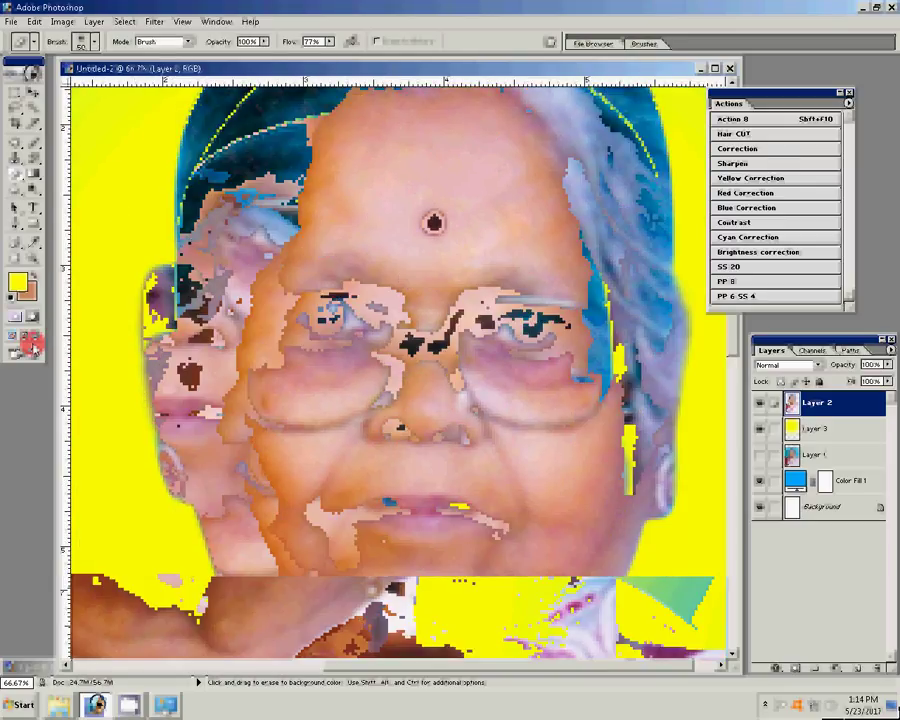
{"action": "left_click", "coordinate": [17, 282]}
Step: Set the foreground to red and paint the bindi with a size 70 brush
{"action": "left_click", "coordinate": [688, 410]}
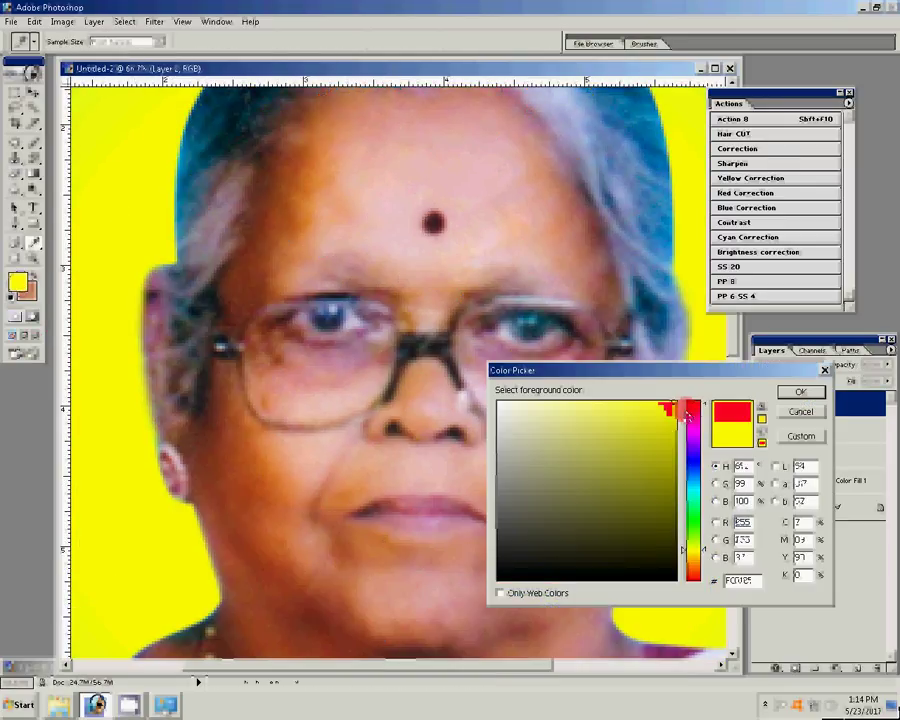
{"action": "left_click", "coordinate": [799, 392]}
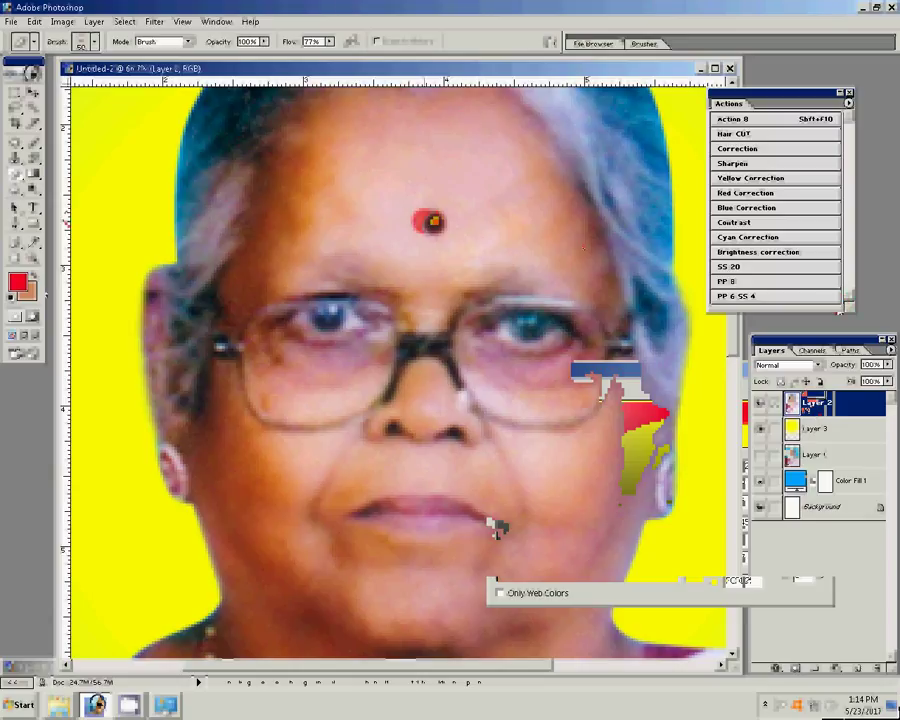
{"action": "left_click", "coordinate": [33, 147]}
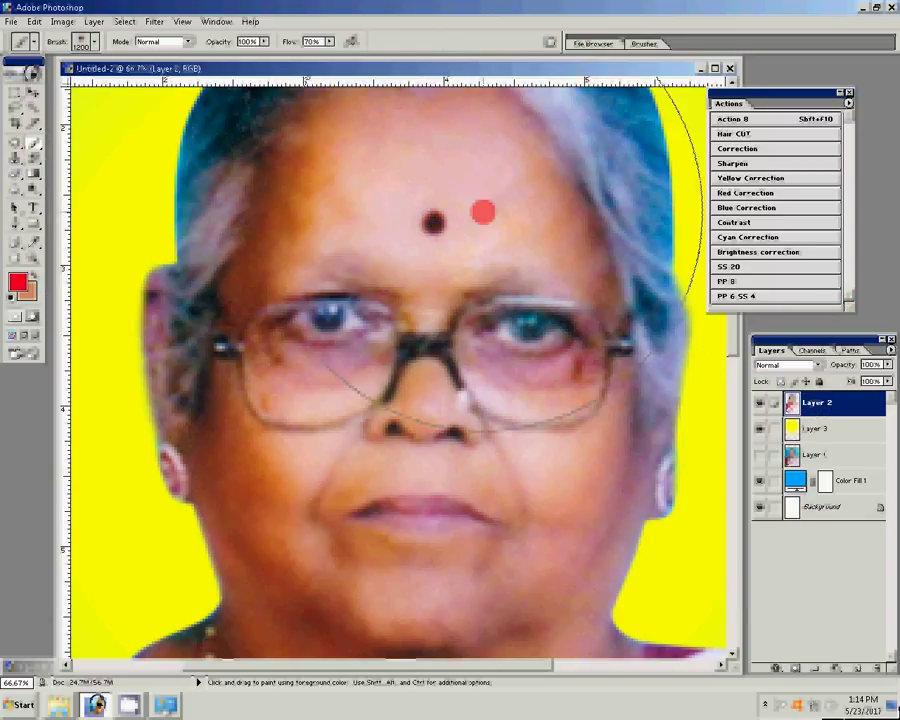
{"action": "key", "text": "bracketleft"}
{"action": "key", "text": "bracketleft"}
{"action": "key", "text": "bracketleft"}
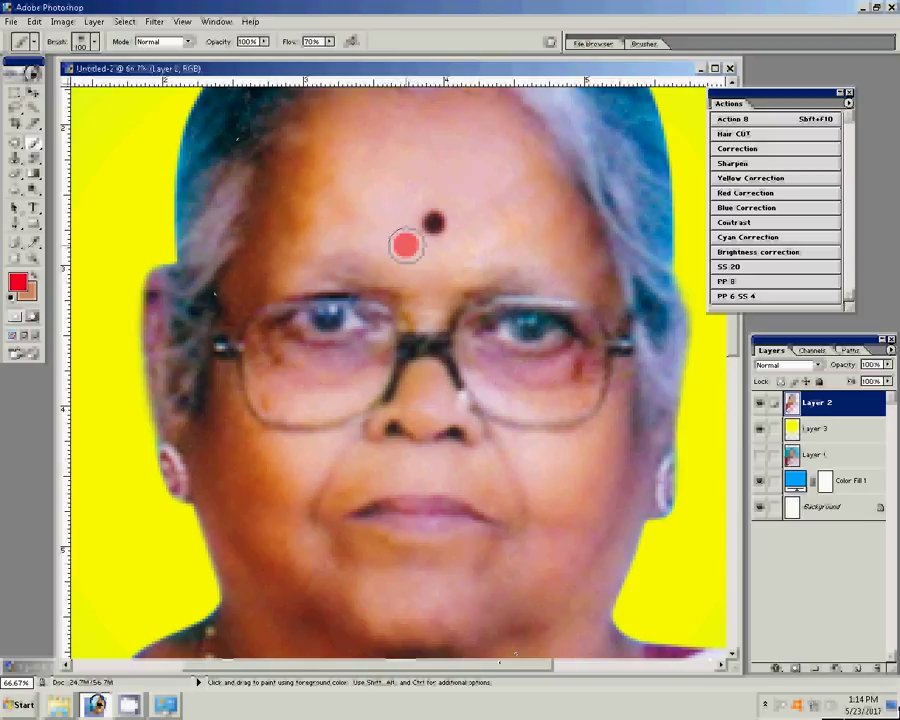
{"action": "key", "text": "bracketleft"}
{"action": "key", "text": "bracketleft"}
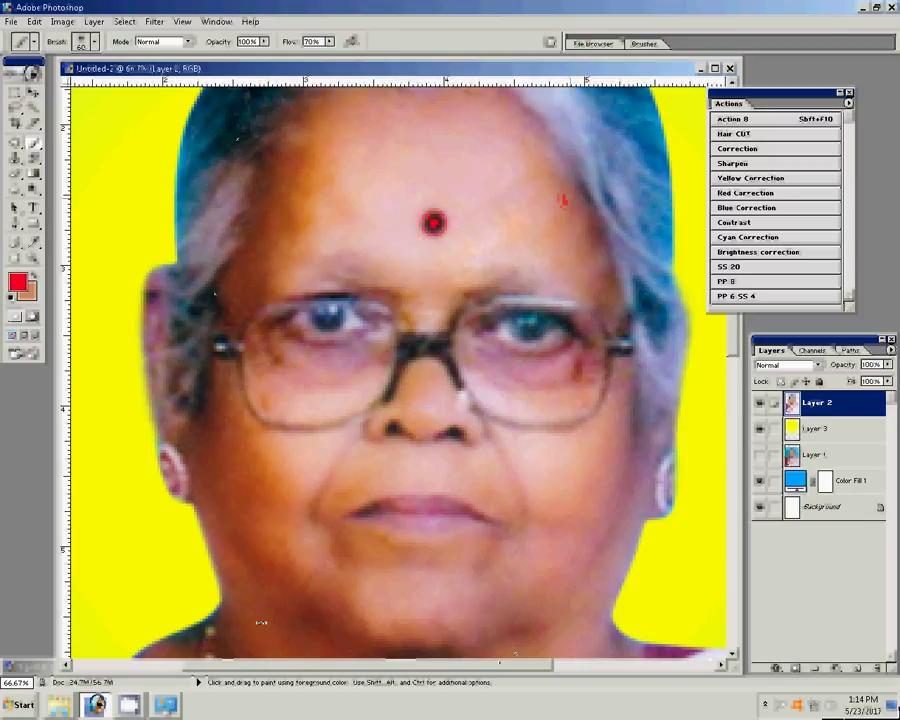
{"action": "left_click", "coordinate": [394, 228]}
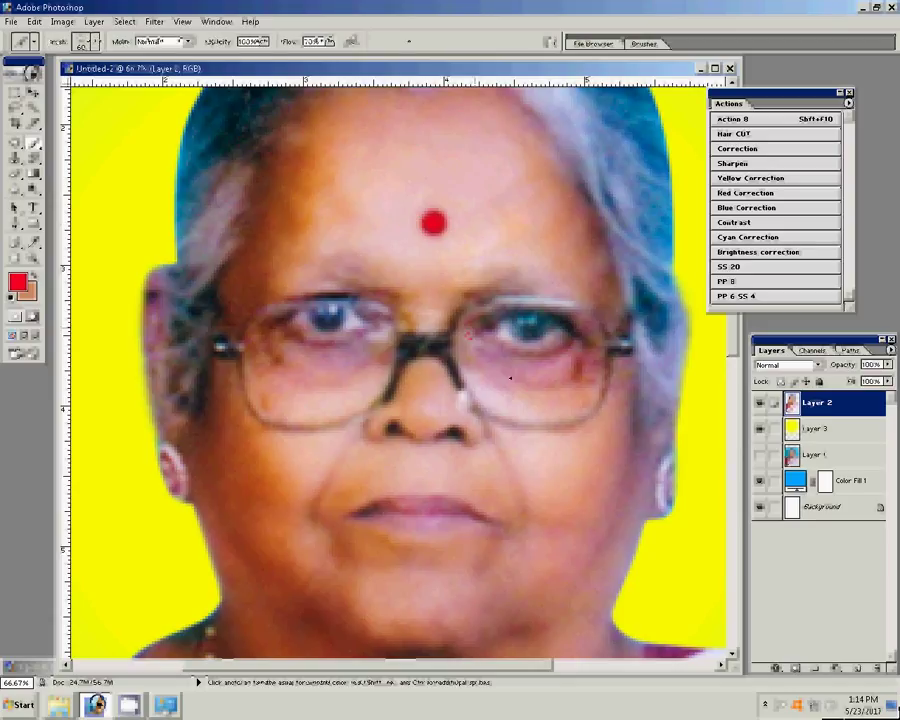
Step: Switch to the Zoom tool and bring up its right-click view options
{"action": "key", "text": "z"}
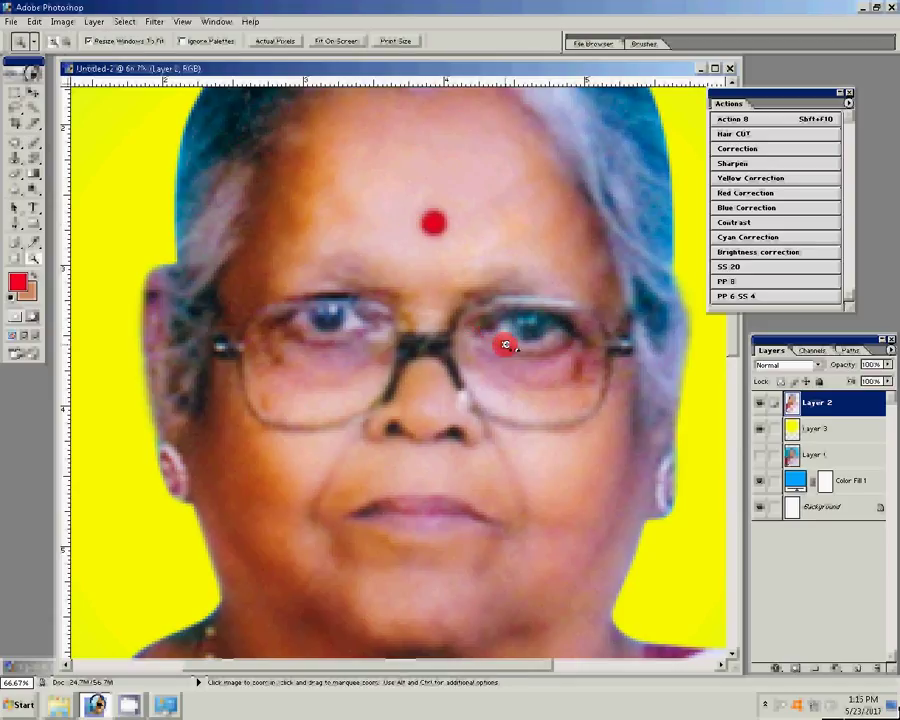
{"action": "right_click", "coordinate": [518, 351]}
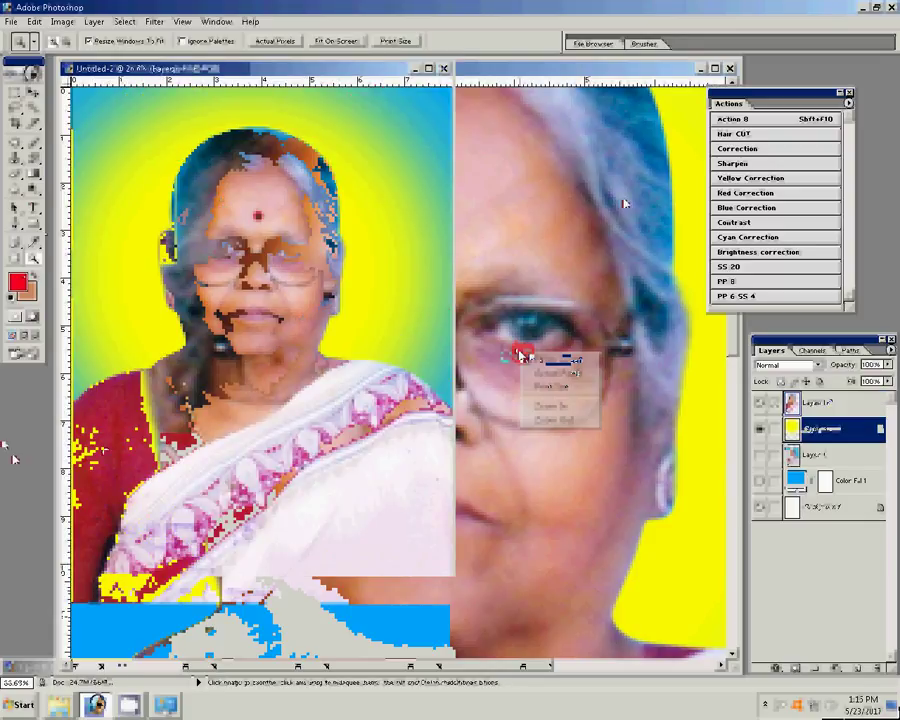
Step: Start a text layer near the bottom in Nudi 27 e and type the Kannada name
{"action": "key", "text": "t"}
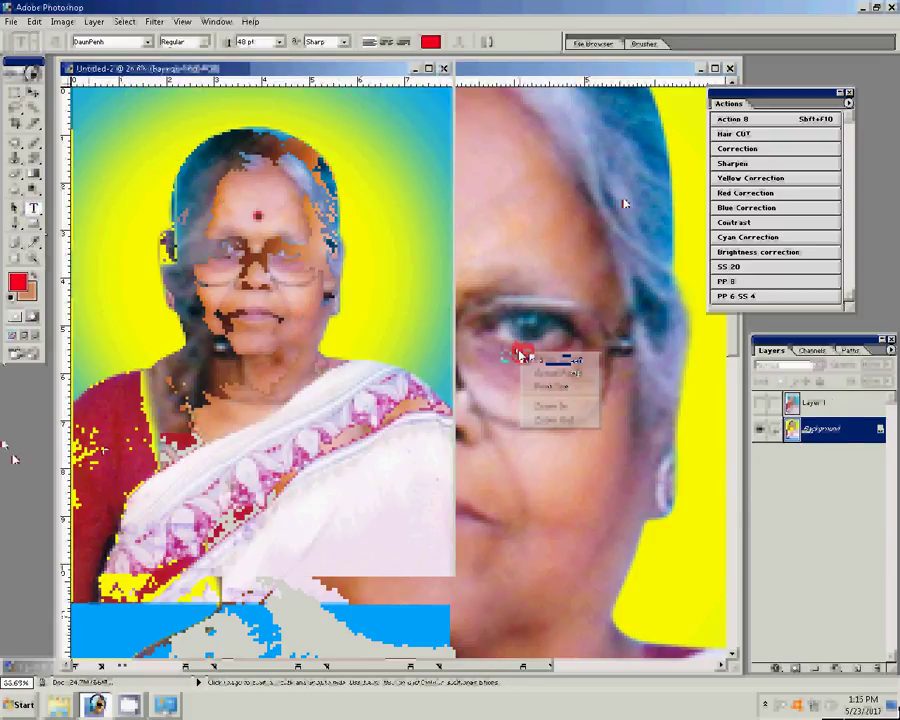
{"action": "left_click", "coordinate": [565, 303]}
{"action": "left_click", "coordinate": [284, 588]}
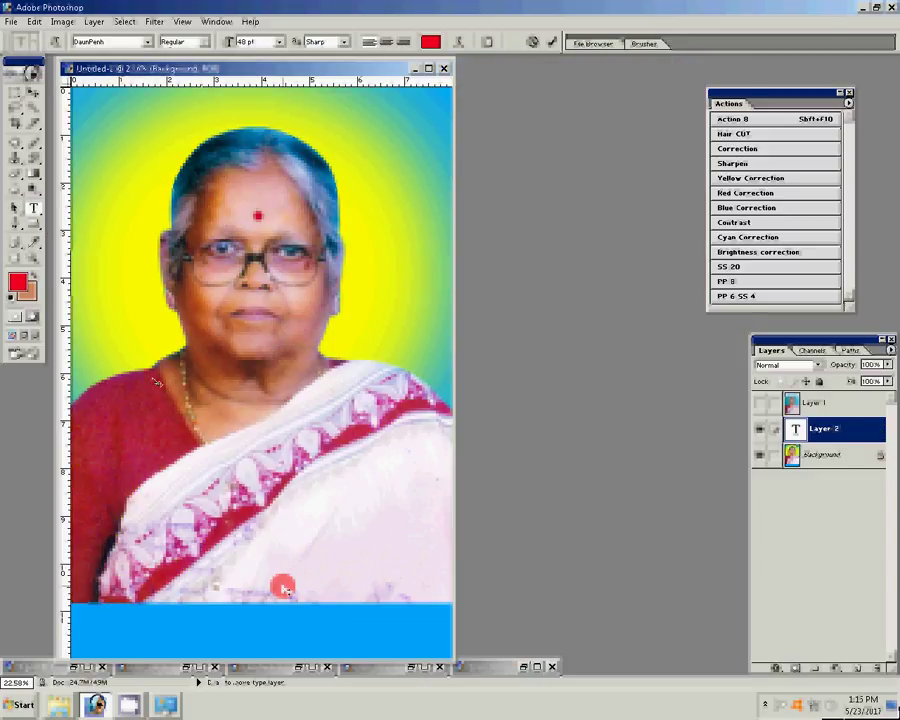
{"action": "left_click", "coordinate": [147, 42]}
{"action": "left_click_drag", "start_coordinate": [165, 58], "coordinate": [130, 165]}
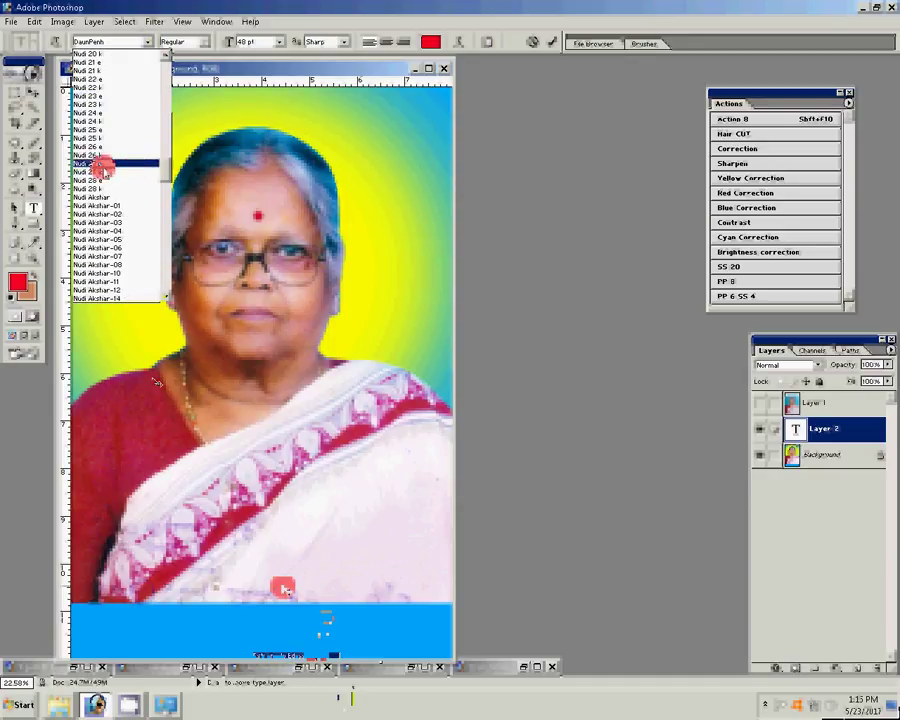
{"action": "left_click", "coordinate": [101, 164]}
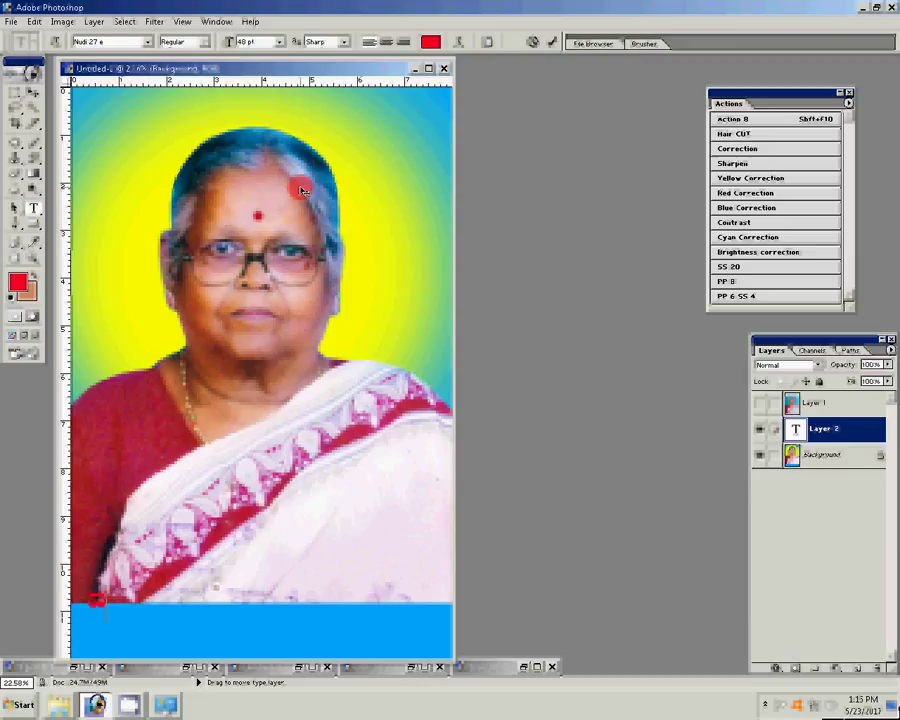
{"action": "key", "text": "ctrl+minus"}
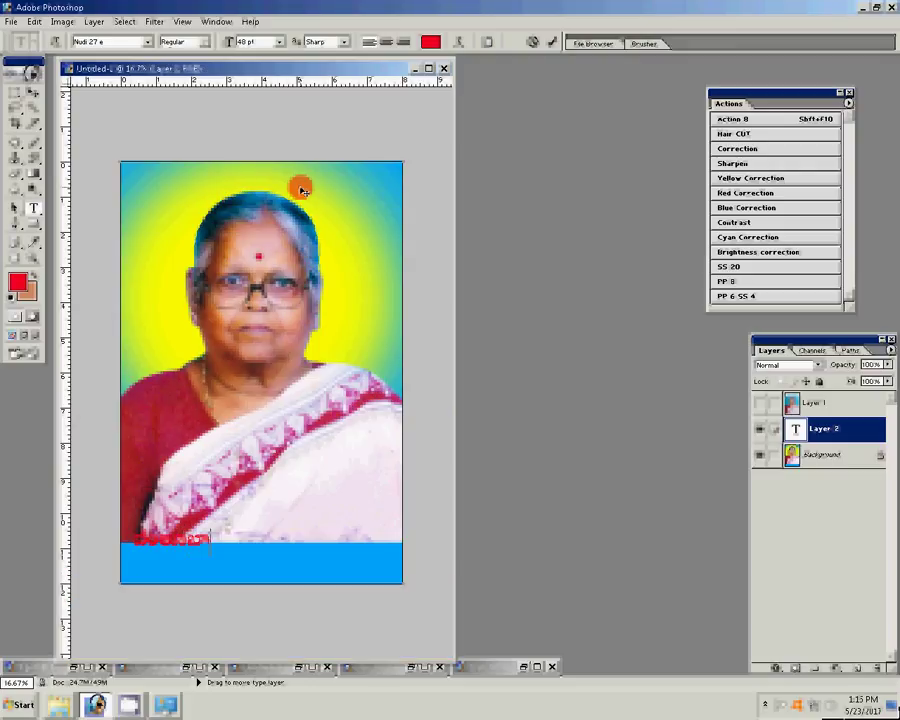
{"action": "type", "text": "ra"}
{"action": "key", "text": "BackSpace"}
{"action": "type", "text": "rad"}
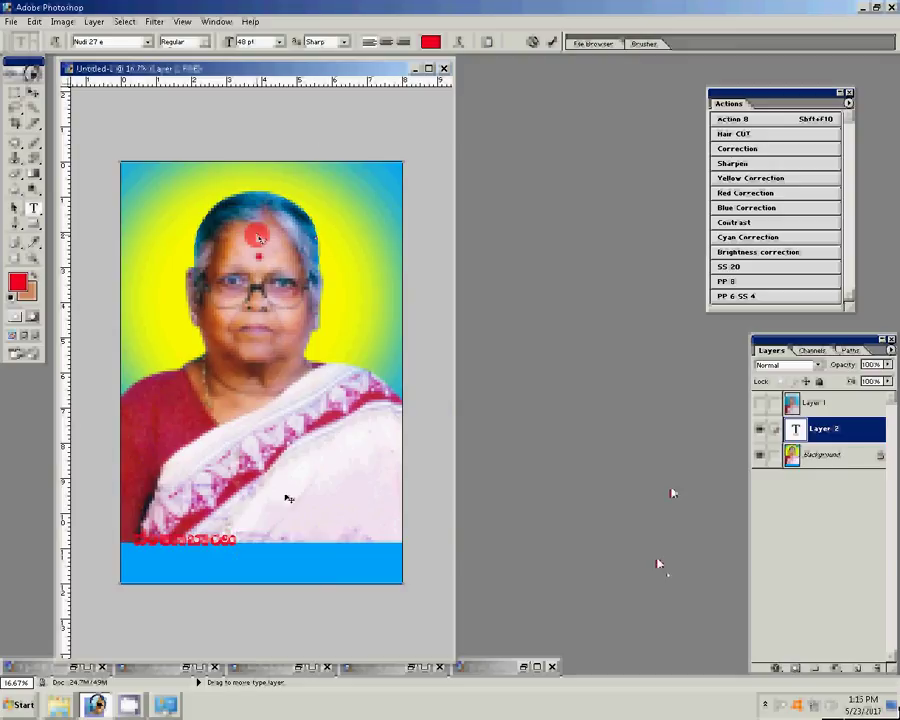
Step: Finish the name text 'gowramma' in the blue band and commit it
{"action": "key", "text": "Return"}
{"action": "type", "text": "gowramma"}
{"action": "left_click", "coordinate": [289, 519]}
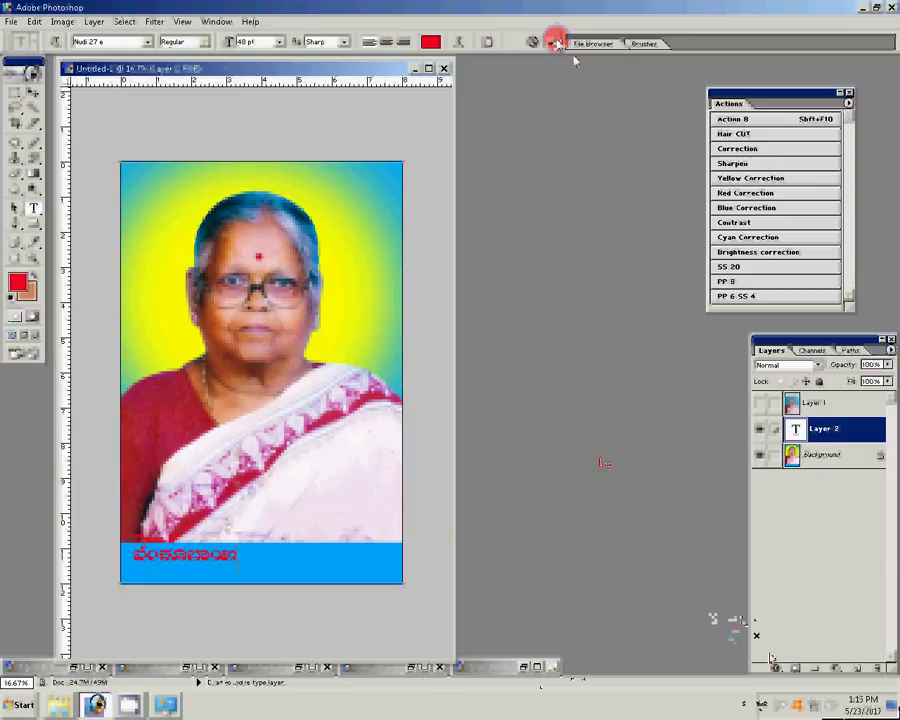
{"action": "key", "text": "ctrl+Return"}
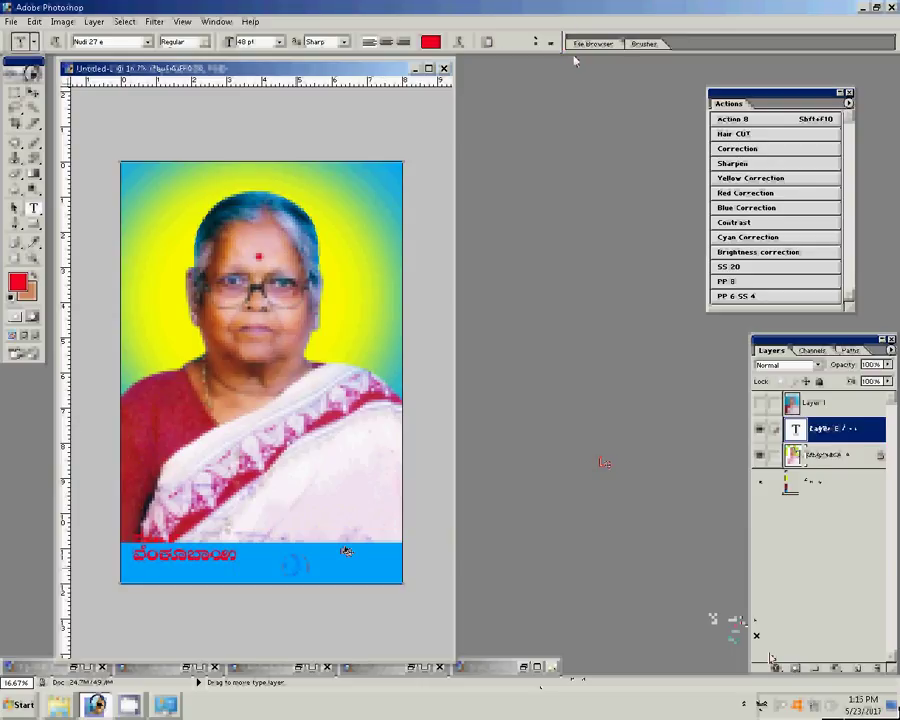
Step: Add the red Kannada date line 'ನಿಧನ15-05 -20171' right of the name
{"action": "left_click", "coordinate": [328, 524]}
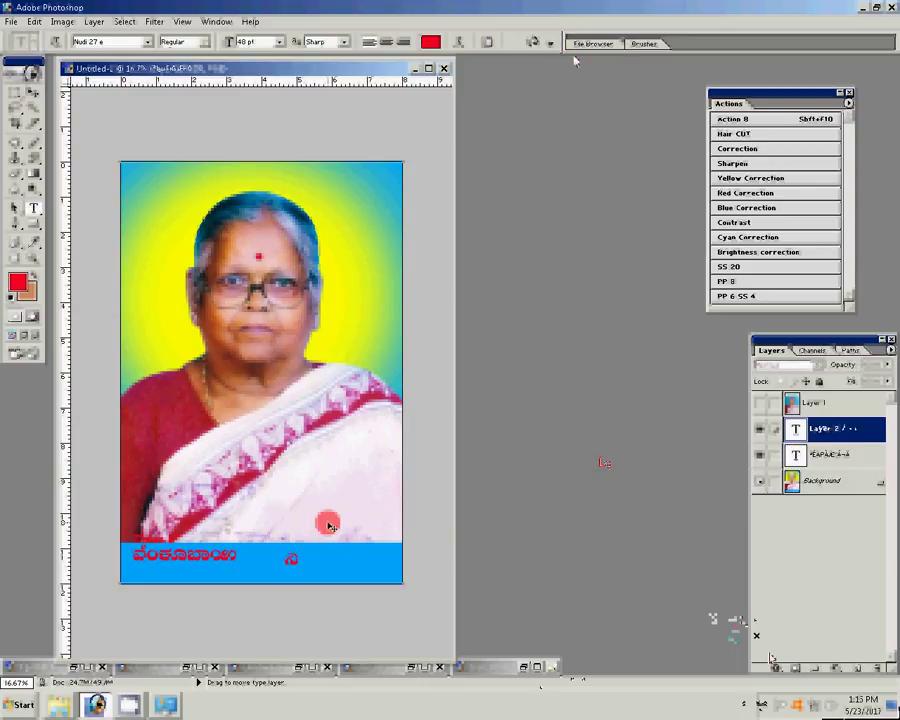
{"action": "type", "text": "ನಿಧನ-"}
{"action": "type", "text": "15"}
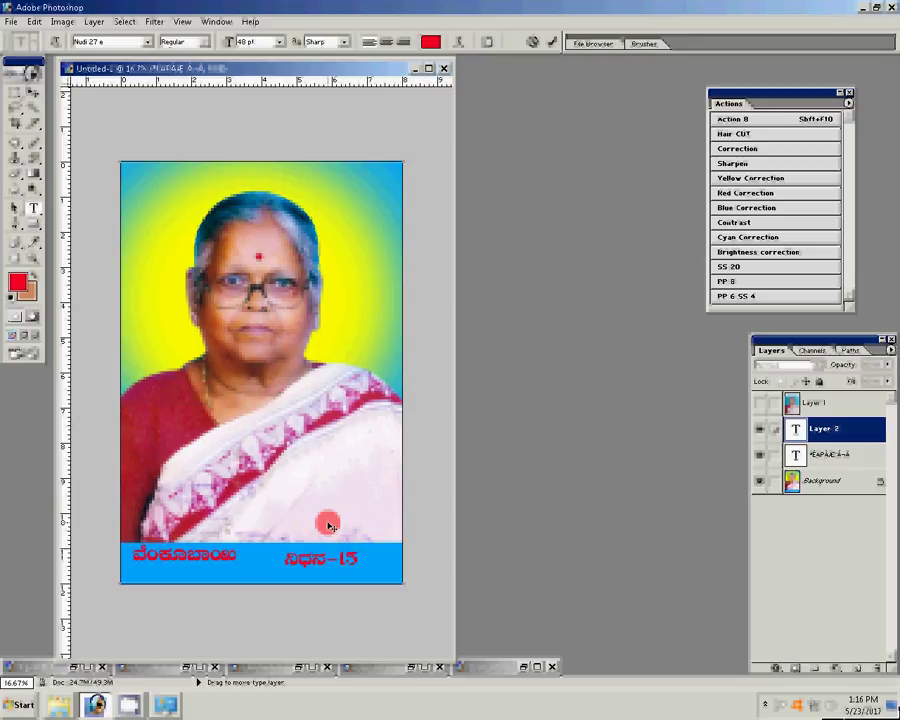
{"action": "type", "text": "-05"}
{"action": "type", "text": " -20171"}
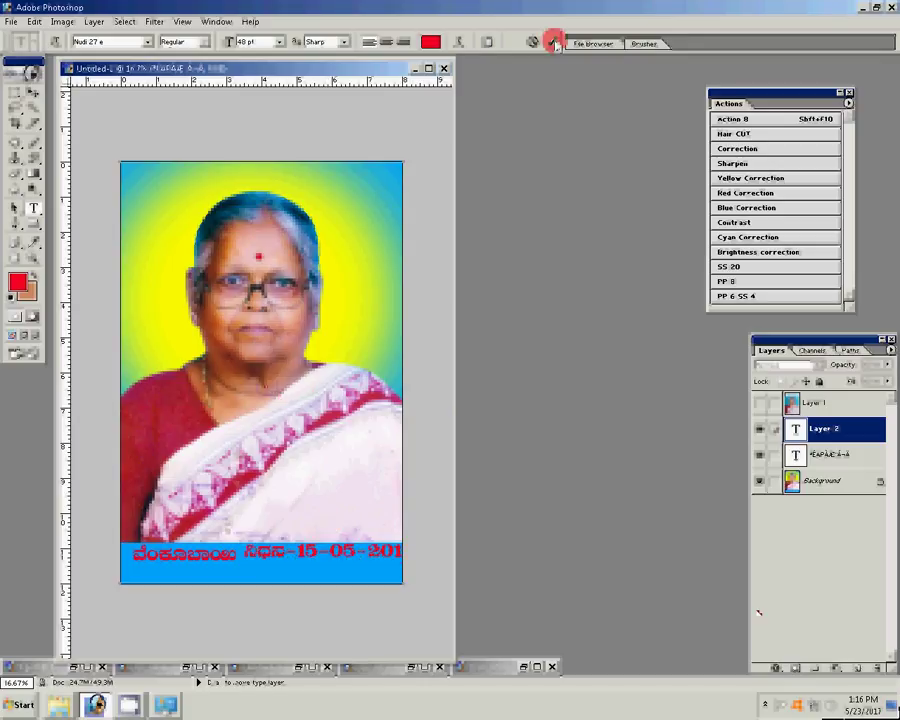
{"action": "left_click", "coordinate": [552, 42]}
Step: Shrink the date text so 2017 fits, then nudge it right and down
{"action": "left_click", "coordinate": [34, 93]}
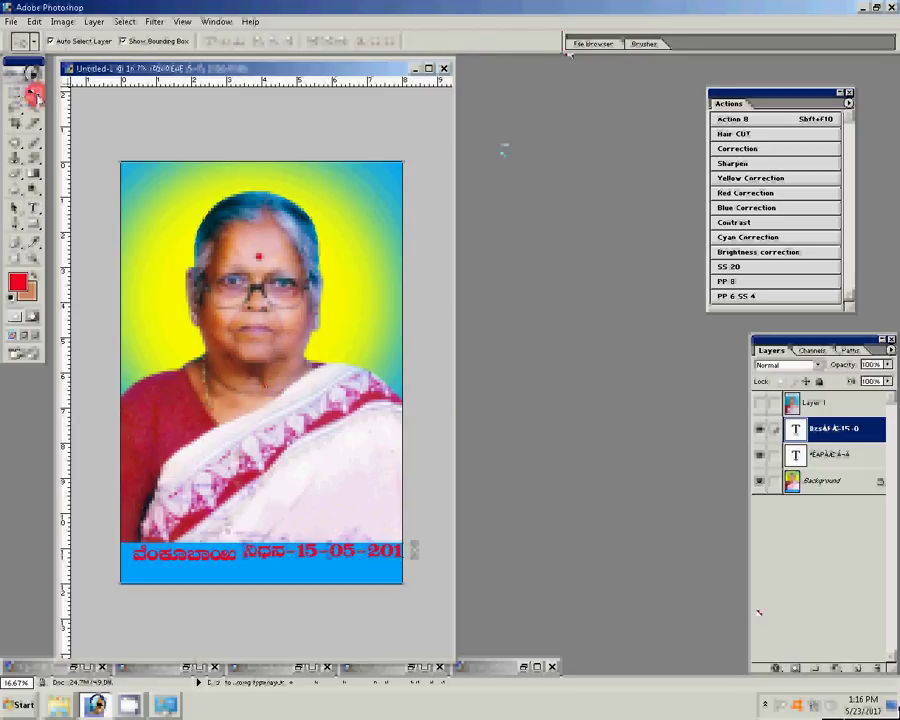
{"action": "mouse_move", "coordinate": [418, 544]}
{"action": "left_mouse_down"}
{"action": "mouse_move", "coordinate": [370, 549]}
{"action": "mouse_move", "coordinate": [370, 562]}
{"action": "left_mouse_up"}
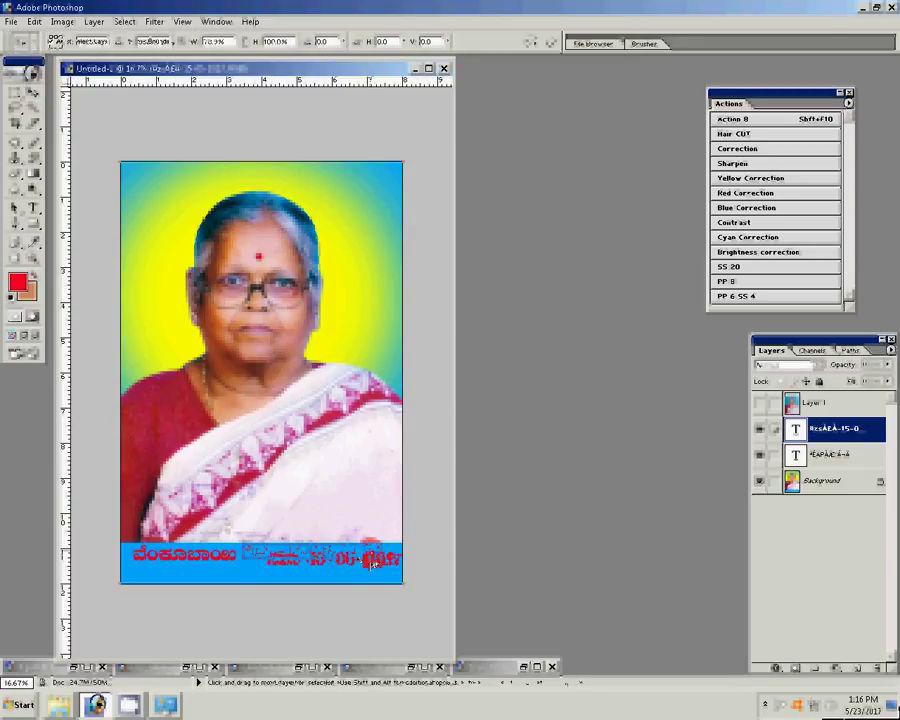
{"action": "key", "text": "Return"}
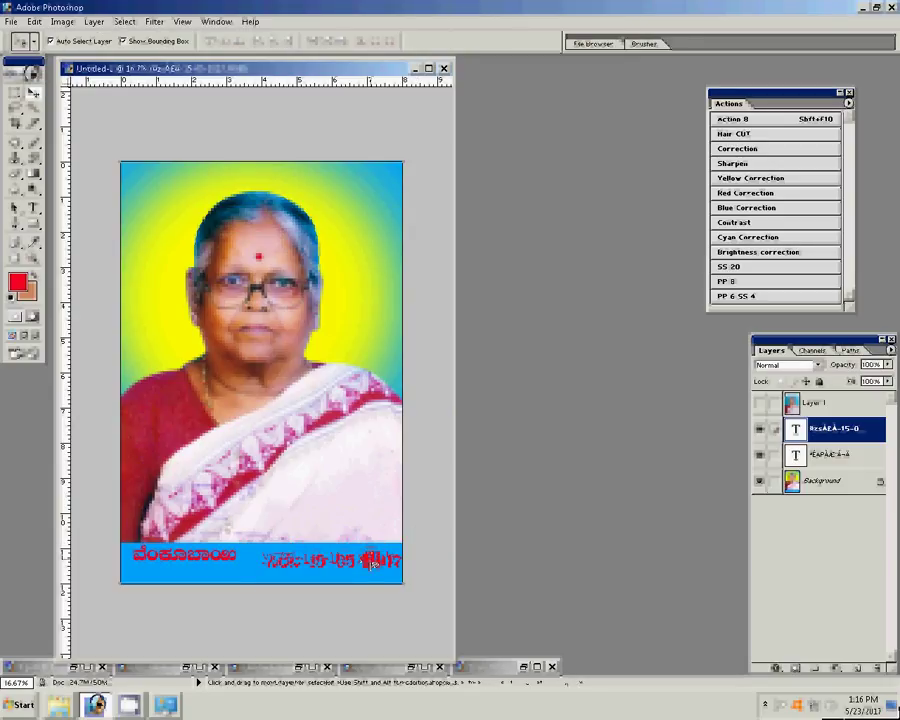
{"action": "left_click_drag", "start_coordinate": [370, 563], "coordinate": [370, 551]}
Step: Free Transform the Kannada name text larger within the blue band
{"action": "left_click", "coordinate": [217, 567]}
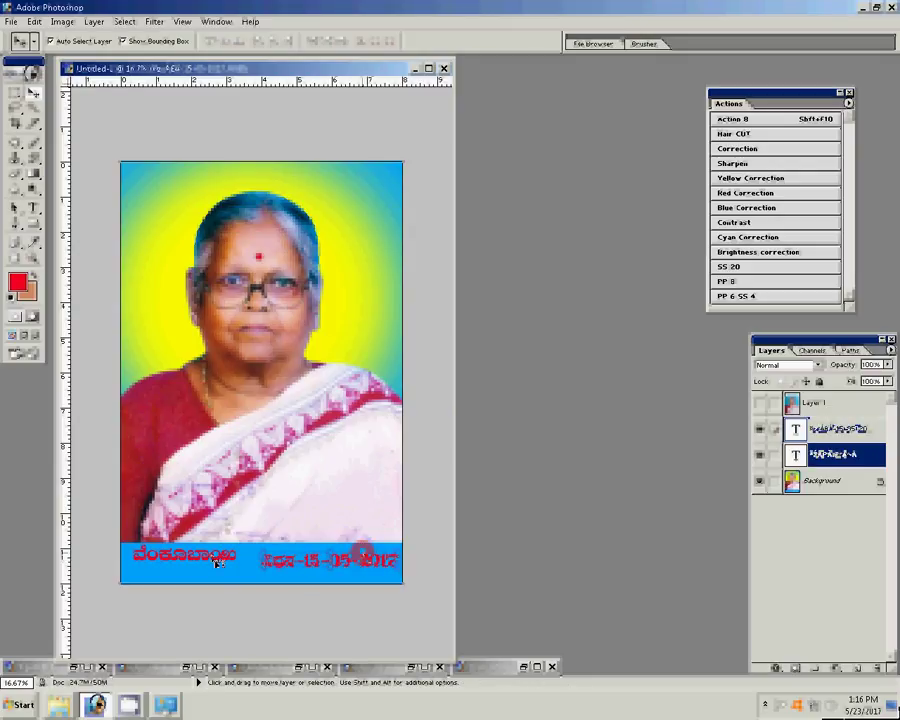
{"action": "key", "text": "ctrl+t"}
{"action": "left_click_drag", "start_coordinate": [234, 558], "coordinate": [252, 569]}
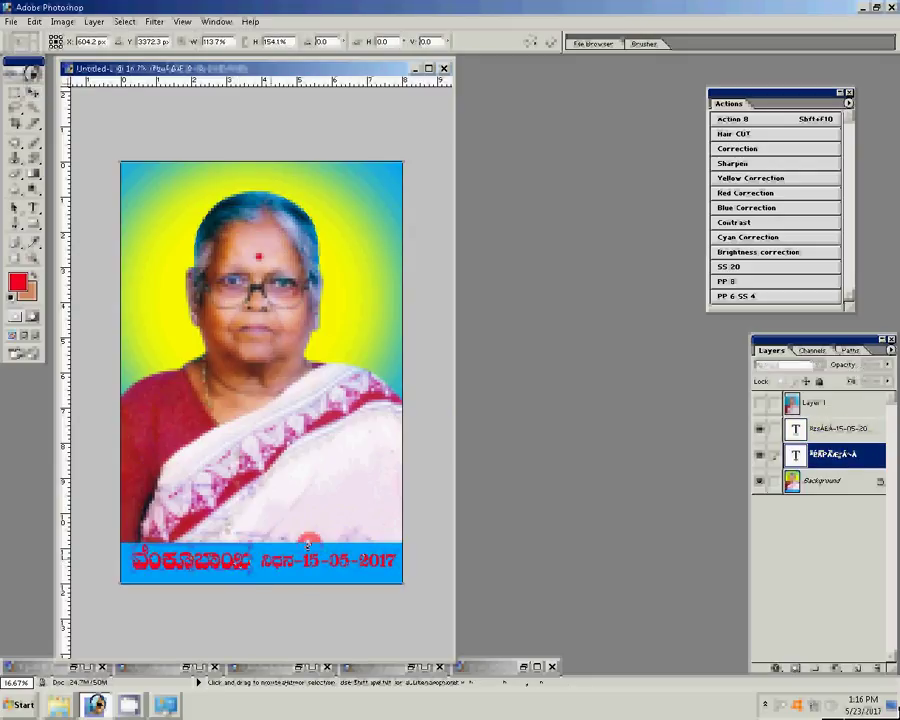
{"action": "left_click", "coordinate": [553, 43]}
Step: Give the Kannada name layer a yellow Stroke layer style
{"action": "left_click", "coordinate": [788, 666]}
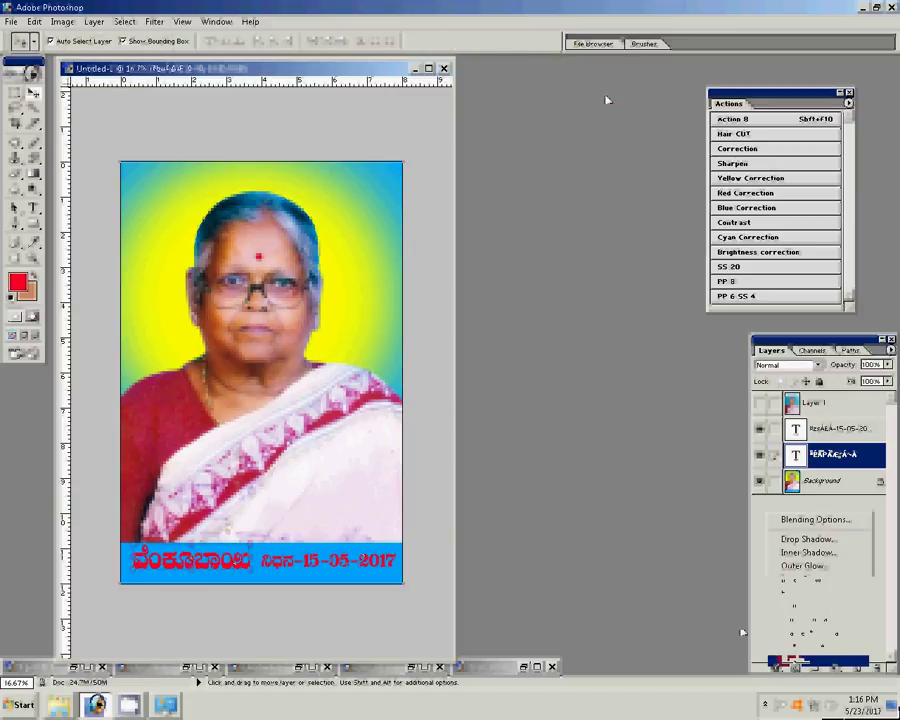
{"action": "left_click", "coordinate": [800, 662]}
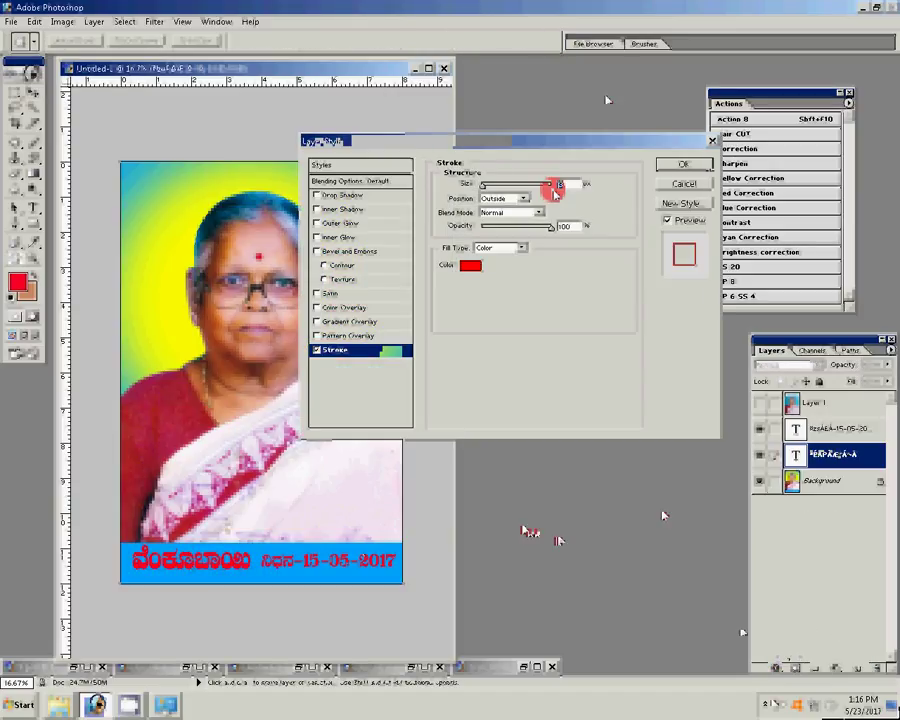
{"action": "left_click", "coordinate": [470, 265]}
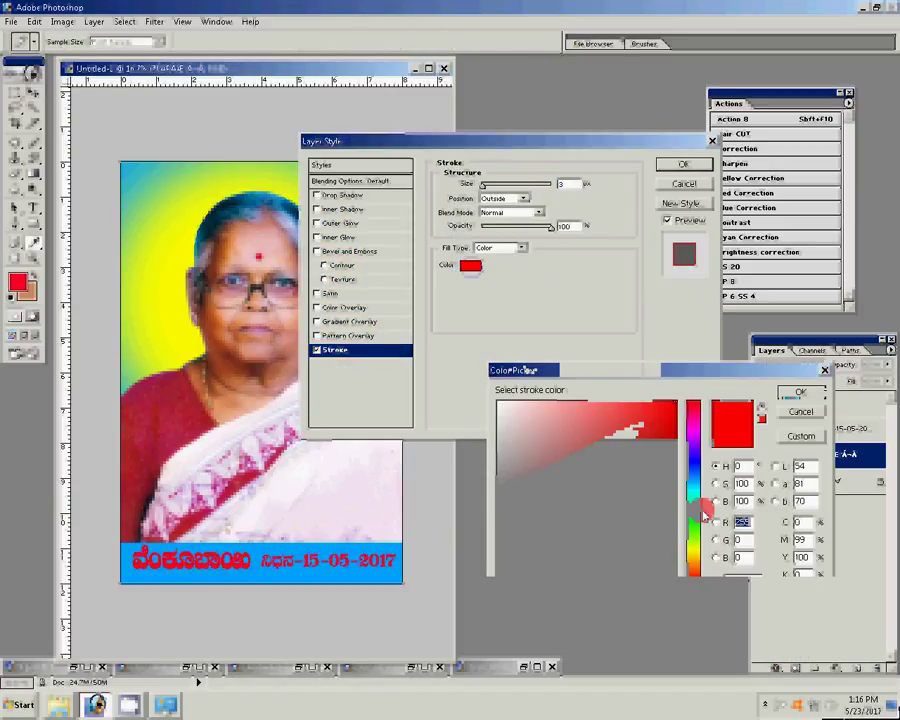
{"action": "left_click", "coordinate": [700, 506]}
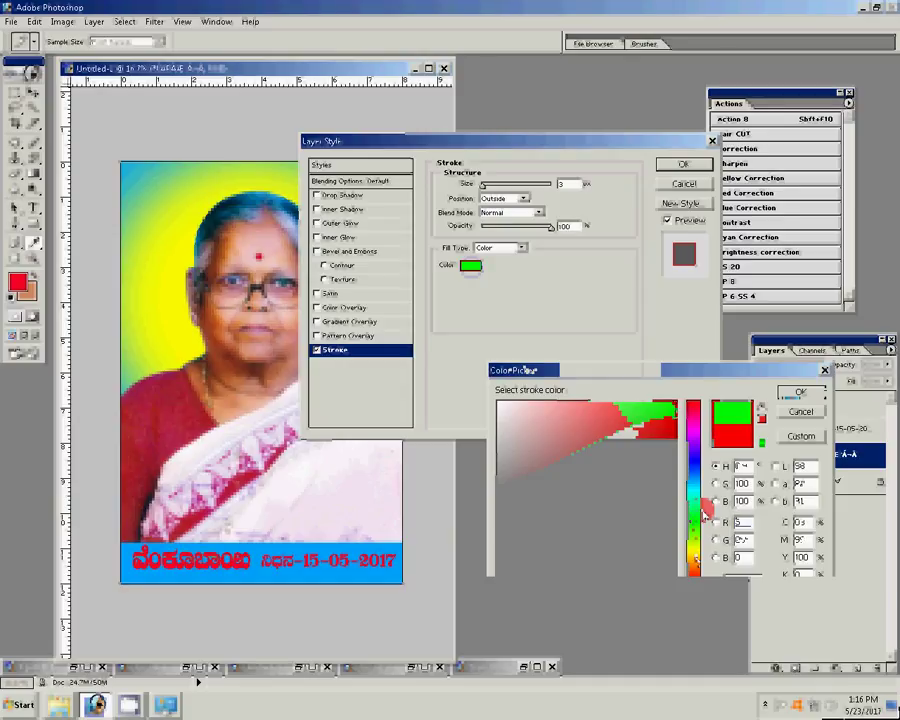
{"action": "left_click", "coordinate": [703, 512]}
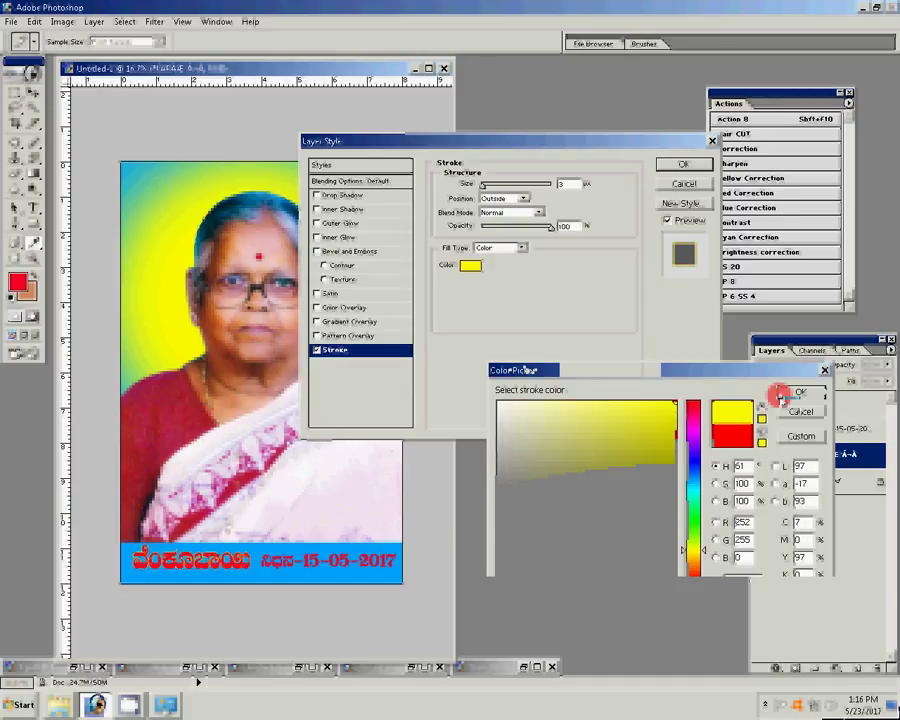
{"action": "left_click", "coordinate": [781, 393]}
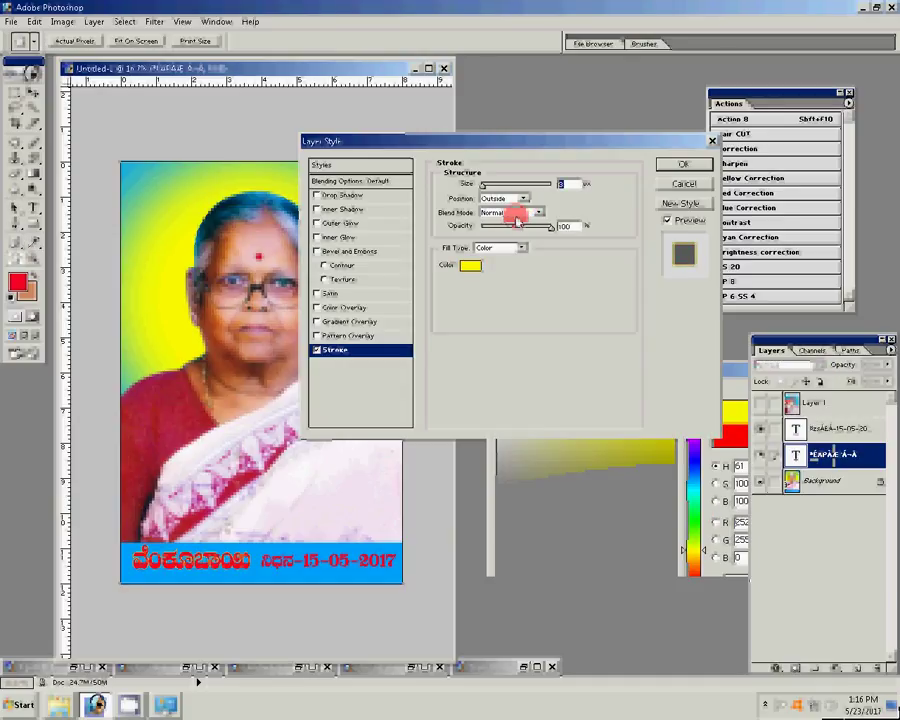
{"action": "left_click", "coordinate": [569, 184]}
{"action": "type", "text": "5"}
{"action": "key", "text": "Return"}
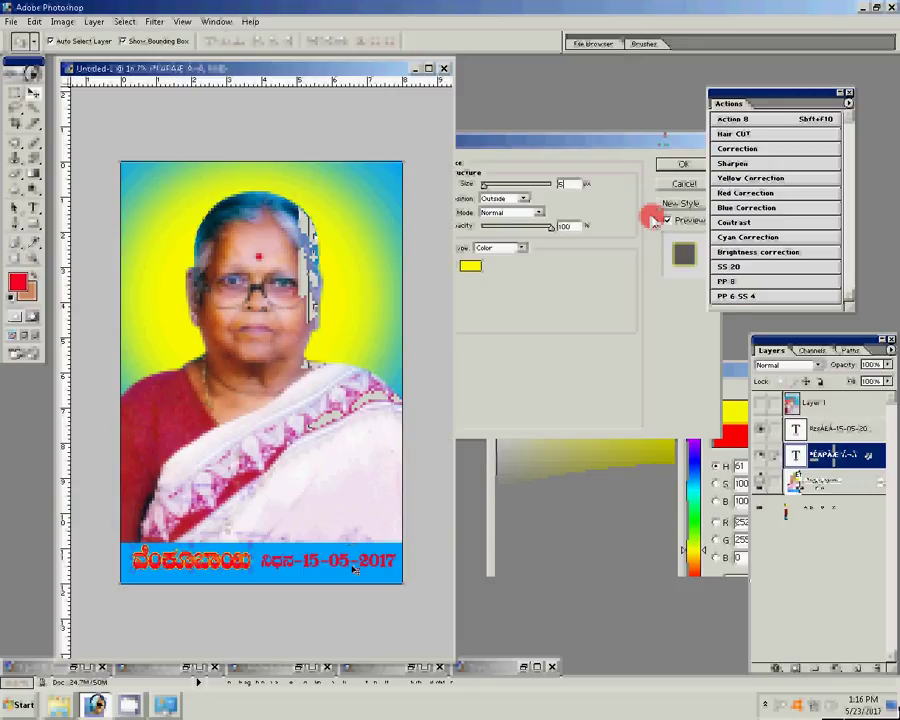
Step: Add the same yellow stroke to the date layer and nudge it slightly up-left
{"action": "left_click", "coordinate": [347, 563]}
{"action": "left_click", "coordinate": [776, 667]}
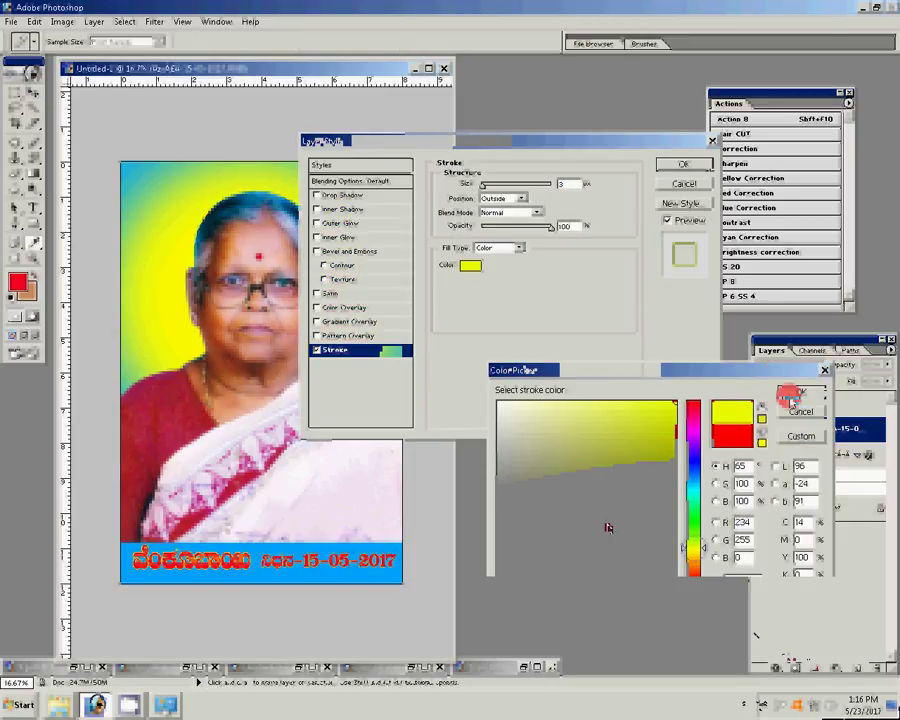
{"action": "left_click", "coordinate": [790, 396]}
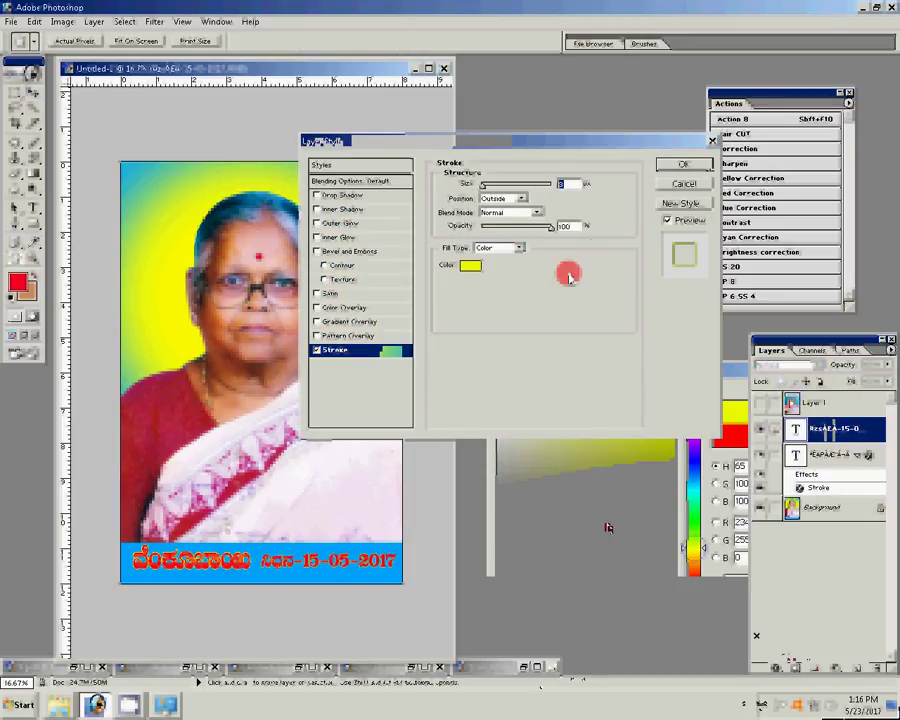
{"action": "left_click", "coordinate": [569, 184]}
{"action": "type", "text": "5"}
{"action": "left_click", "coordinate": [676, 162]}
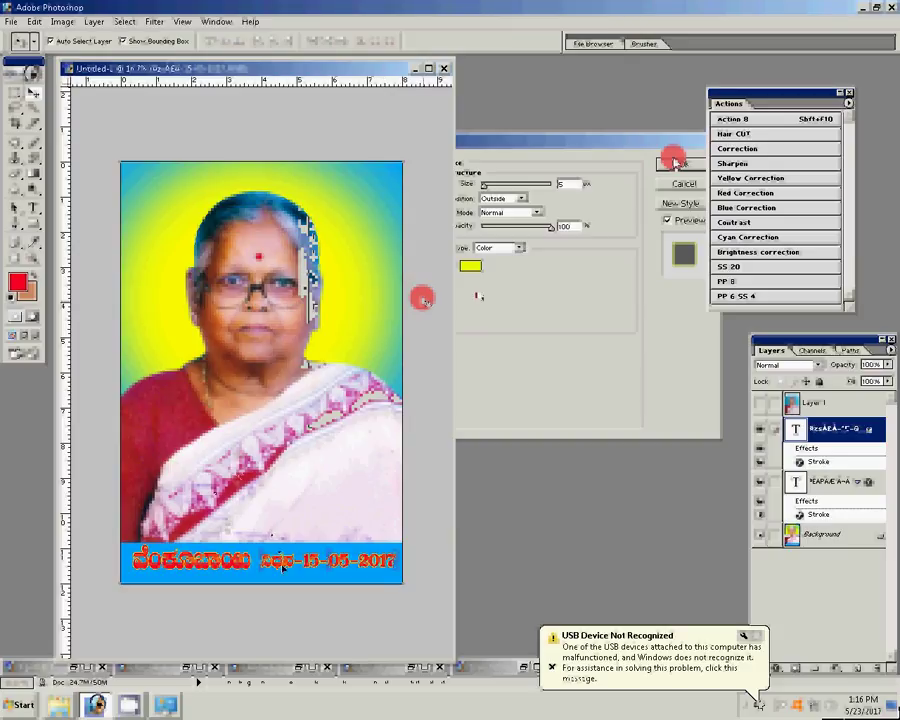
{"action": "left_click_drag", "start_coordinate": [260, 556], "coordinate": [256, 549]}
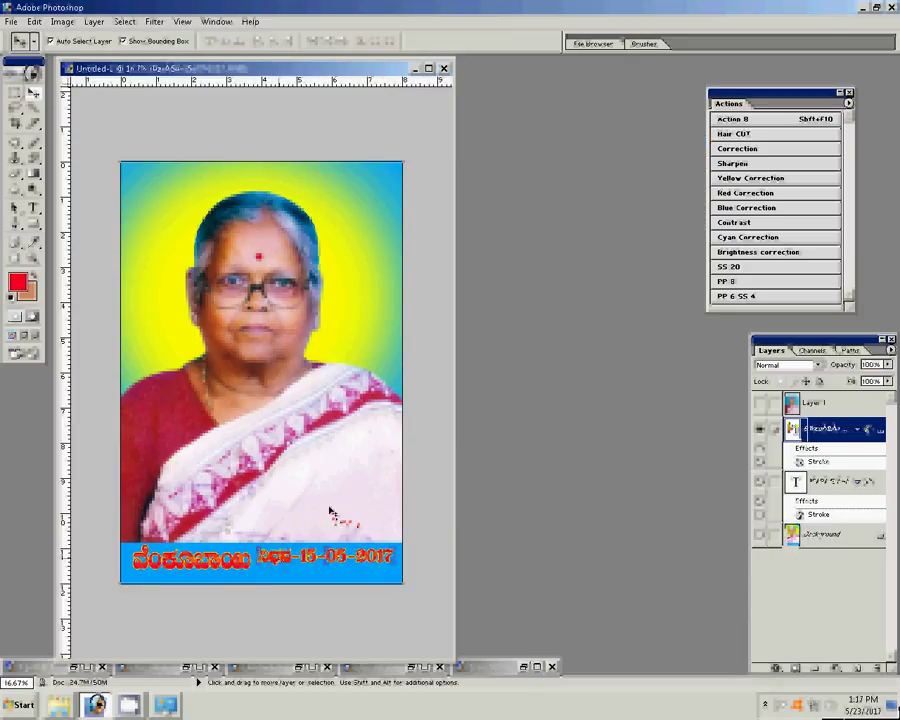
Step: Save as JPEG '4-8x12=1' at Quality 10, then close 9.psd without saving
{"action": "key", "text": "ctrl+s"}
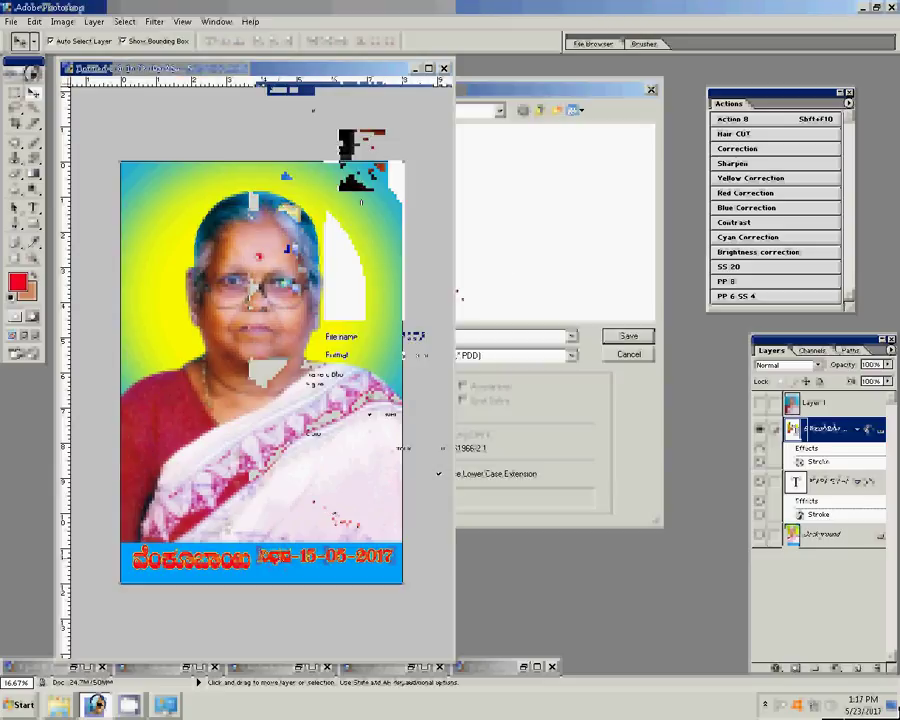
{"action": "left_click", "coordinate": [446, 355]}
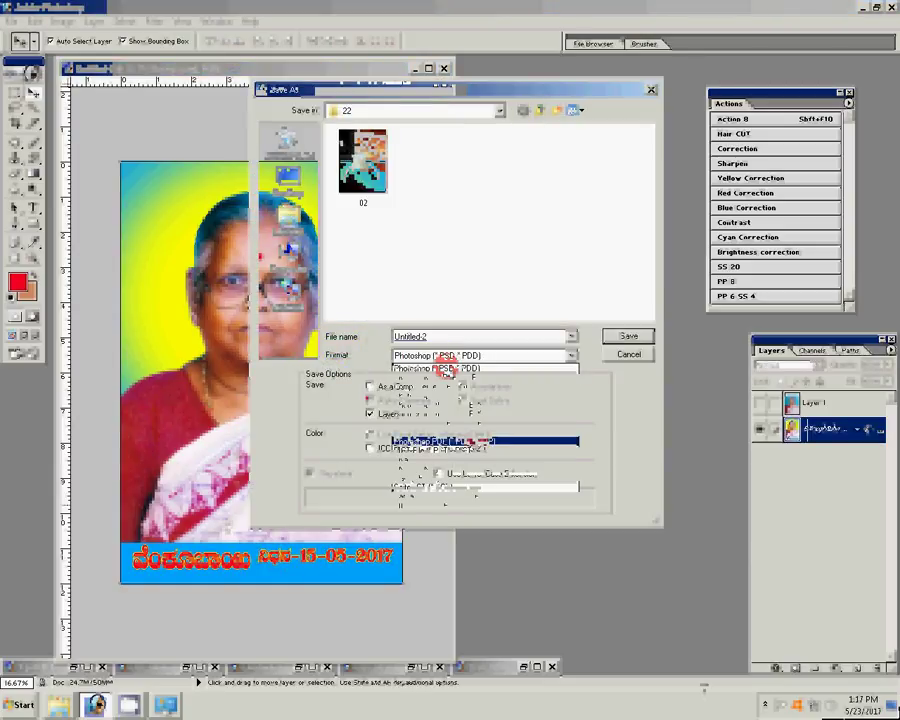
{"action": "left_click", "coordinate": [440, 424]}
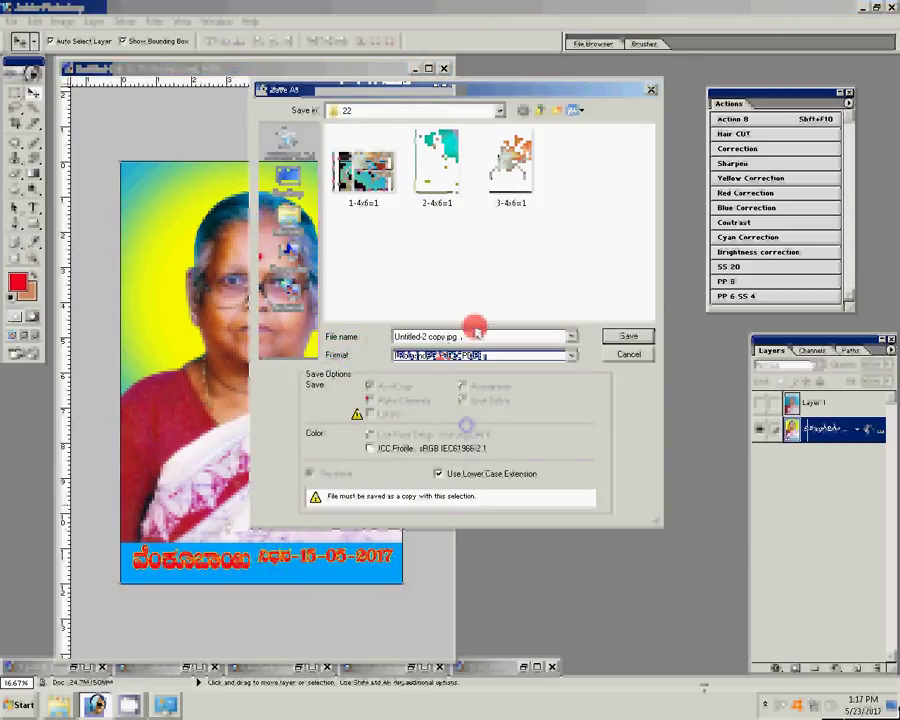
{"action": "type", "text": "4"}
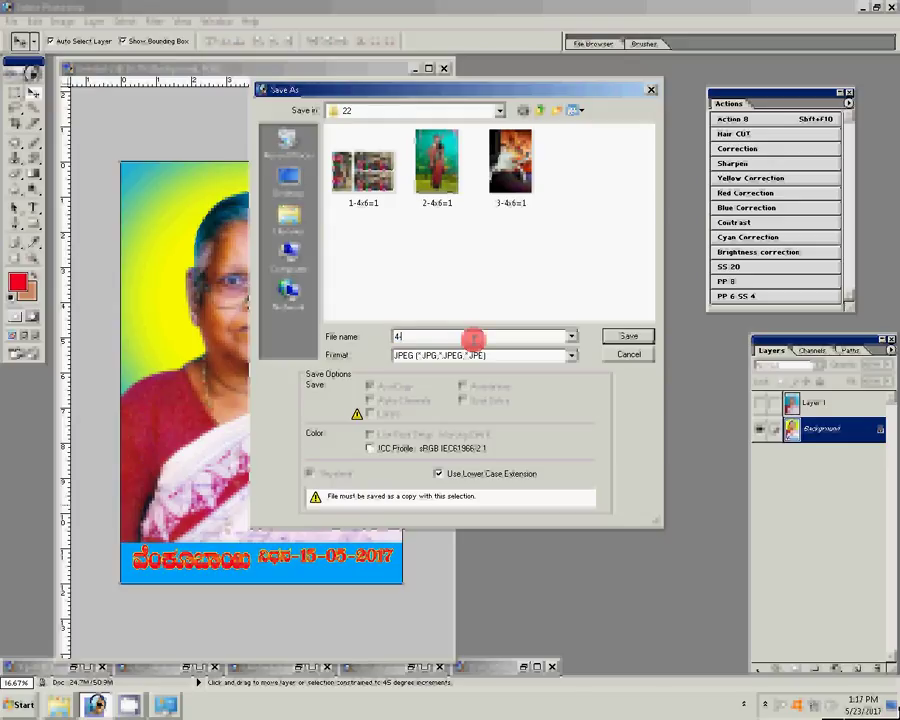
{"action": "type", "text": "-4x6"}
{"action": "key", "text": "BackSpace"}
{"action": "type", "text": "12"}
{"action": "type", "text": "=1"}
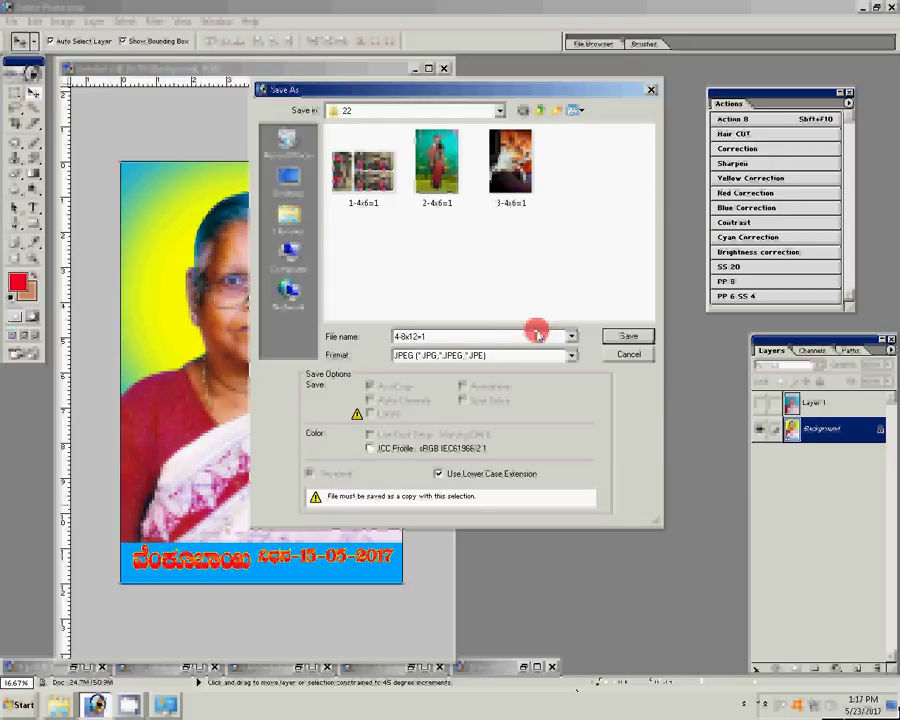
{"action": "left_click", "coordinate": [617, 336]}
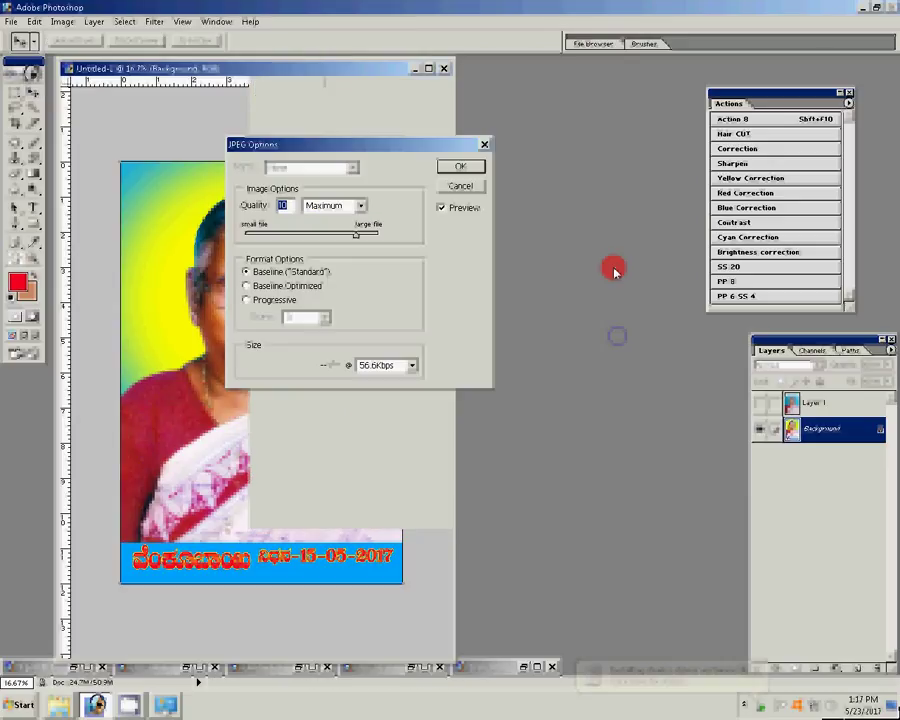
{"action": "key", "text": "Return"}
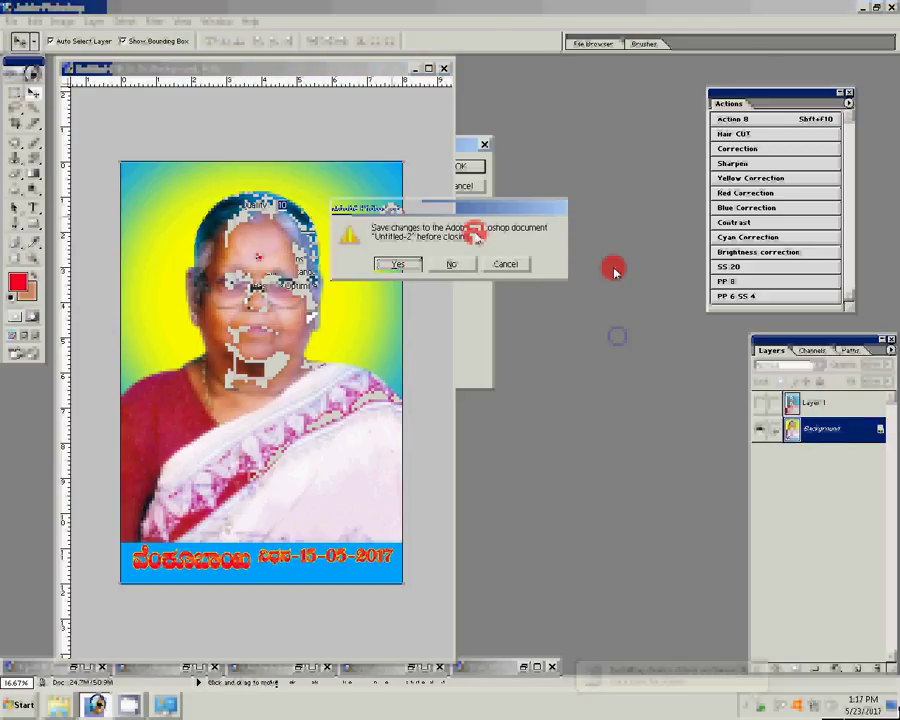
{"action": "left_click", "coordinate": [451, 264]}
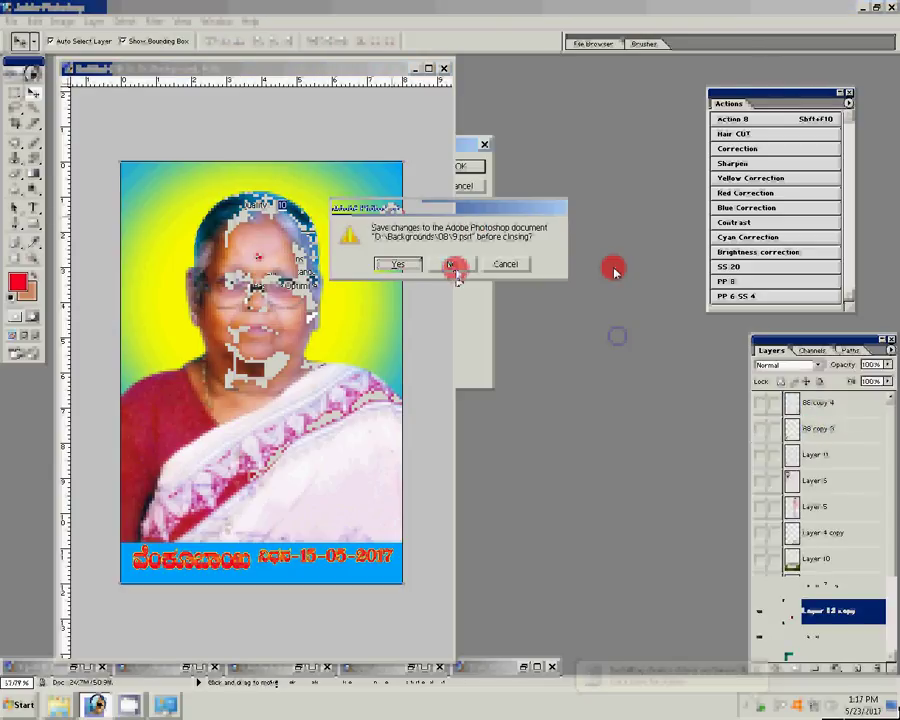